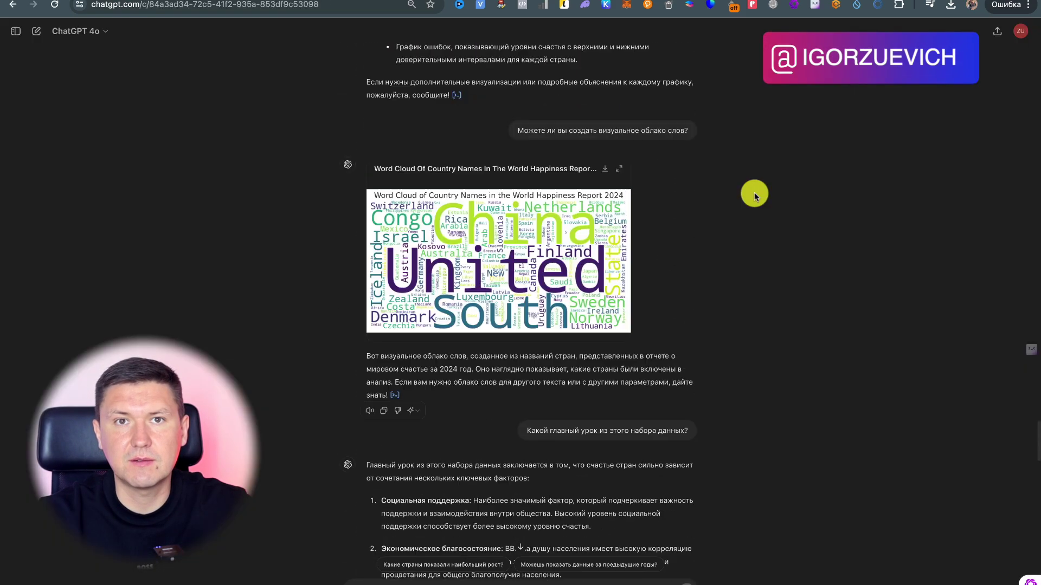
Read through OpenAI's article on ChatGPT data-analysis improvements, then switch back to the ChatGPT tab.
{"action": "scroll", "coordinate": [753, 193], "scroll_direction": "up", "scroll_amount": 6}
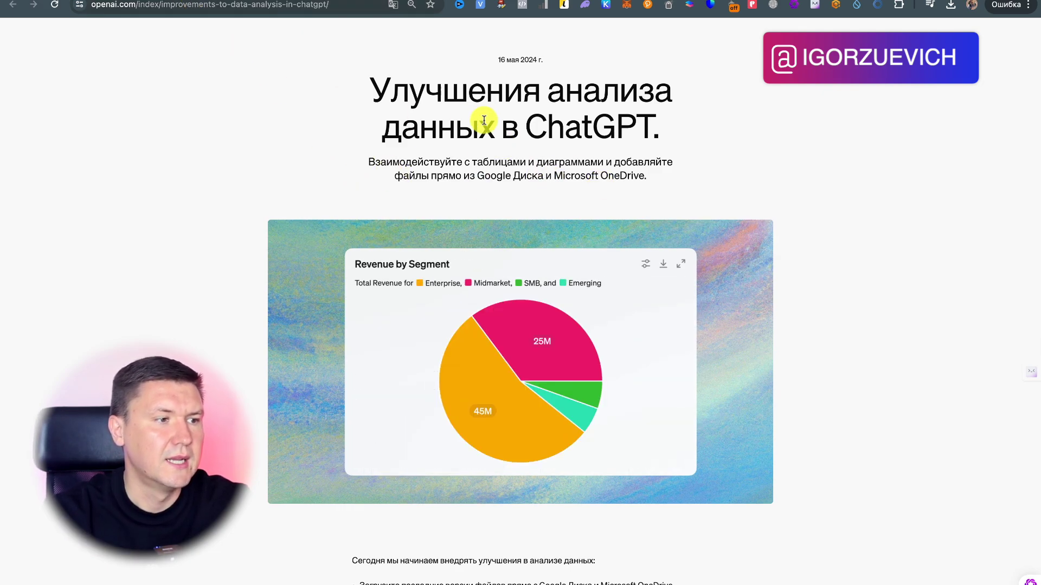
{"action": "scroll", "coordinate": [675, 154], "scroll_direction": "down", "scroll_amount": 1}
{"action": "scroll", "coordinate": [674, 153], "scroll_direction": "down", "scroll_amount": 4}
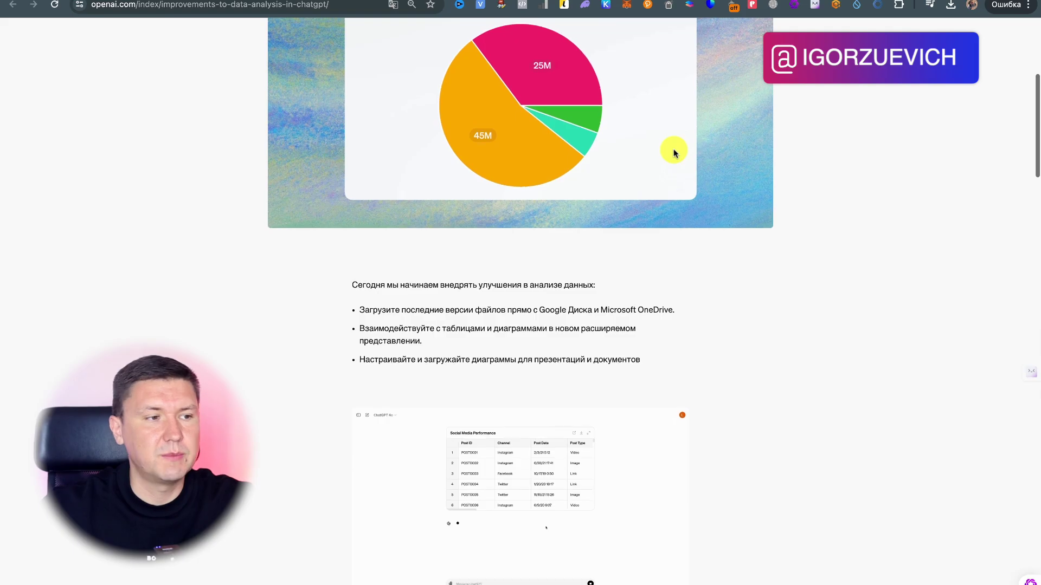
{"action": "scroll", "coordinate": [673, 154], "scroll_direction": "down", "scroll_amount": 6}
{"action": "scroll", "coordinate": [673, 153], "scroll_direction": "up", "scroll_amount": 3}
{"action": "scroll", "coordinate": [673, 153], "scroll_direction": "up", "scroll_amount": 4}
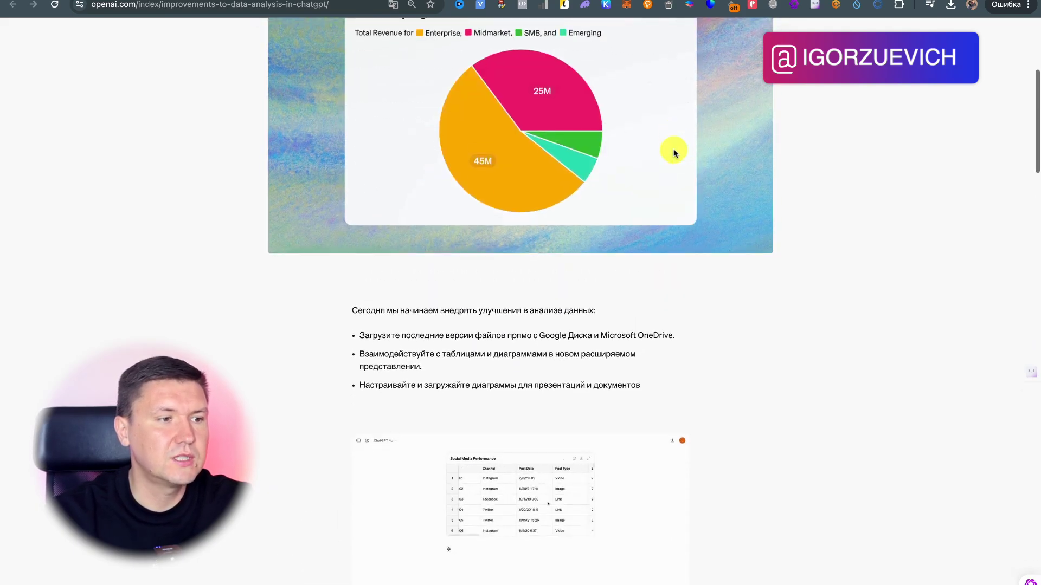
{"action": "scroll", "coordinate": [674, 153], "scroll_direction": "up", "scroll_amount": 2}
{"action": "scroll", "coordinate": [674, 154], "scroll_direction": "down", "scroll_amount": 3}
{"action": "scroll", "coordinate": [673, 150], "scroll_direction": "down", "scroll_amount": 7}
{"action": "scroll", "coordinate": [673, 151], "scroll_direction": "down", "scroll_amount": 1}
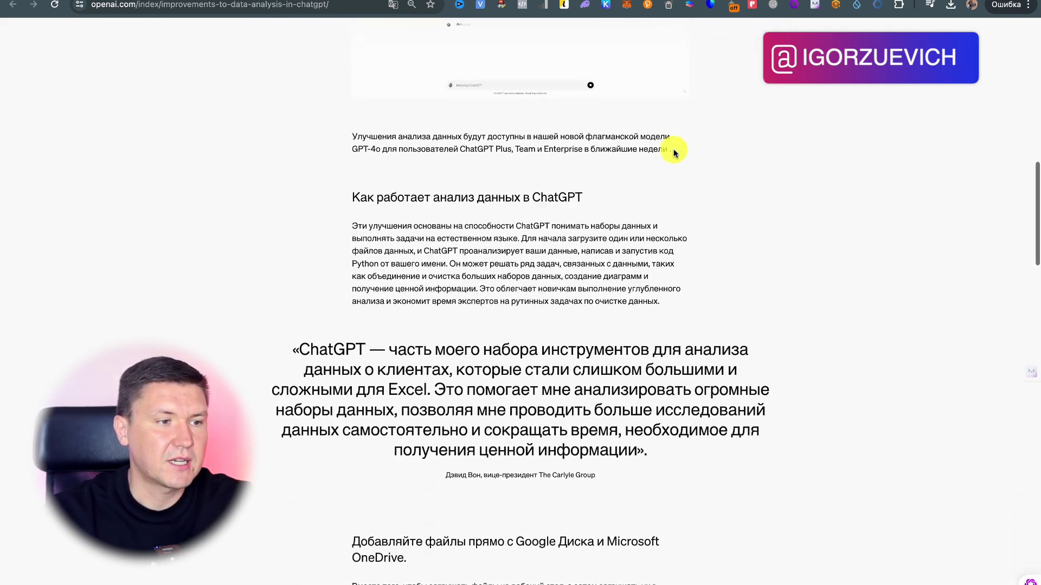
{"action": "scroll", "coordinate": [673, 150], "scroll_direction": "down", "scroll_amount": 1}
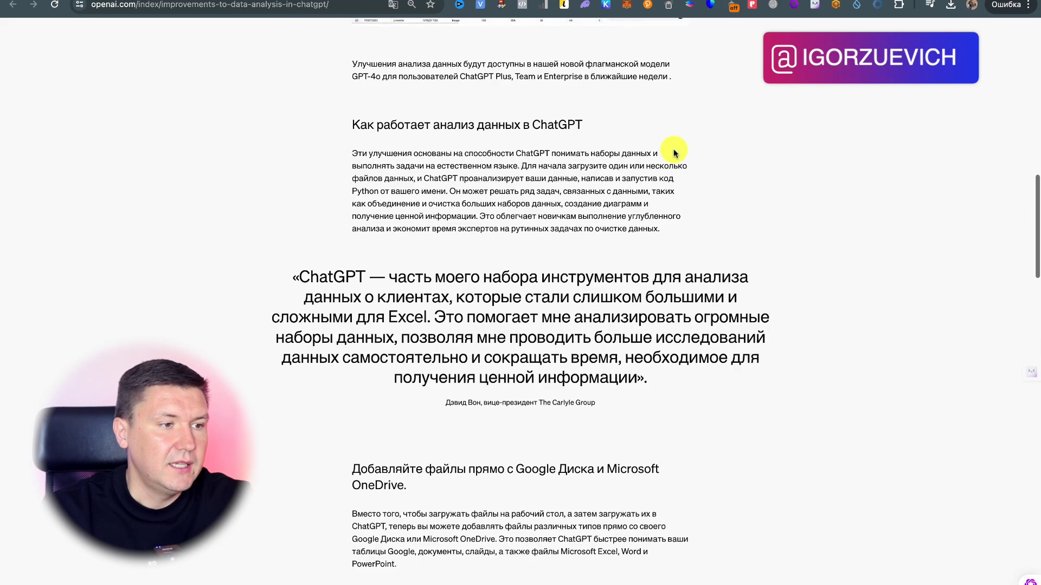
{"action": "scroll", "coordinate": [673, 154], "scroll_direction": "down", "scroll_amount": 4}
{"action": "scroll", "coordinate": [674, 153], "scroll_direction": "down", "scroll_amount": 4}
{"action": "scroll", "coordinate": [674, 154], "scroll_direction": "down", "scroll_amount": 2}
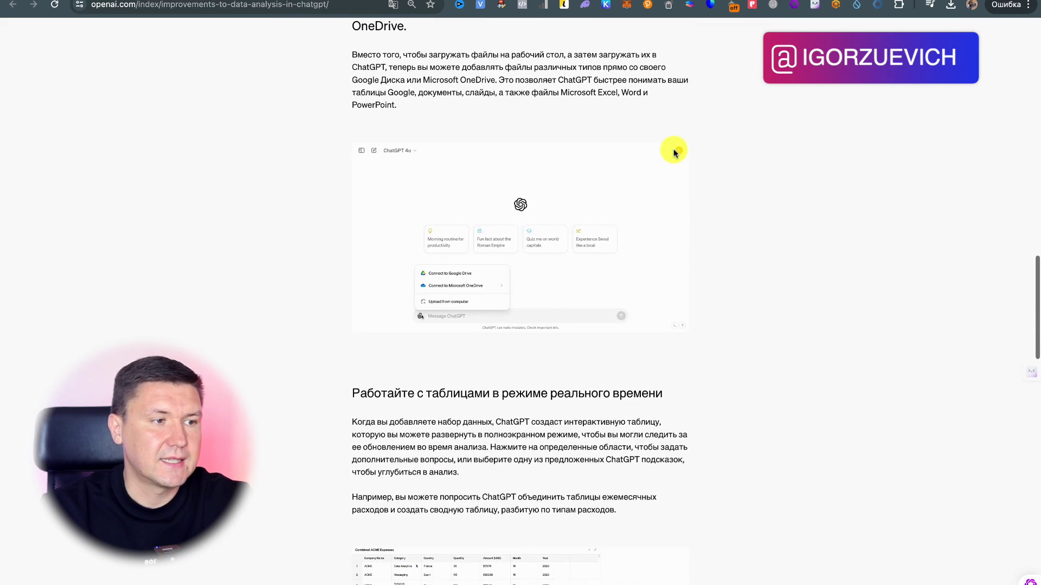
{"action": "scroll", "coordinate": [674, 153], "scroll_direction": "down", "scroll_amount": 2}
{"action": "scroll", "coordinate": [673, 154], "scroll_direction": "down", "scroll_amount": 3}
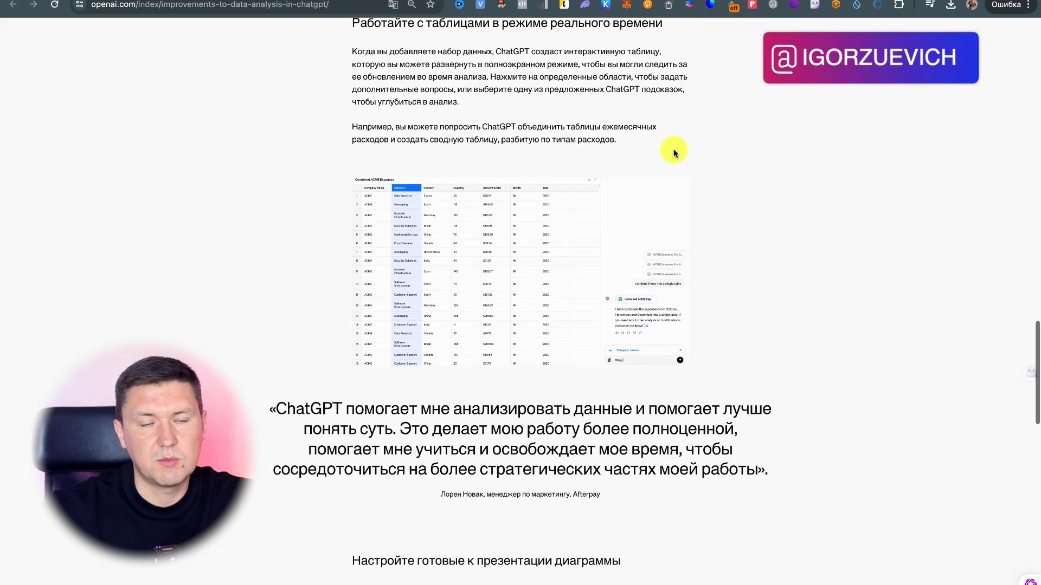
{"action": "scroll", "coordinate": [673, 153], "scroll_direction": "down", "scroll_amount": 5}
{"action": "scroll", "coordinate": [674, 153], "scroll_direction": "down", "scroll_amount": 6}
{"action": "scroll", "coordinate": [674, 155], "scroll_direction": "down", "scroll_amount": 1}
{"action": "scroll", "coordinate": [675, 156], "scroll_direction": "down", "scroll_amount": 3}
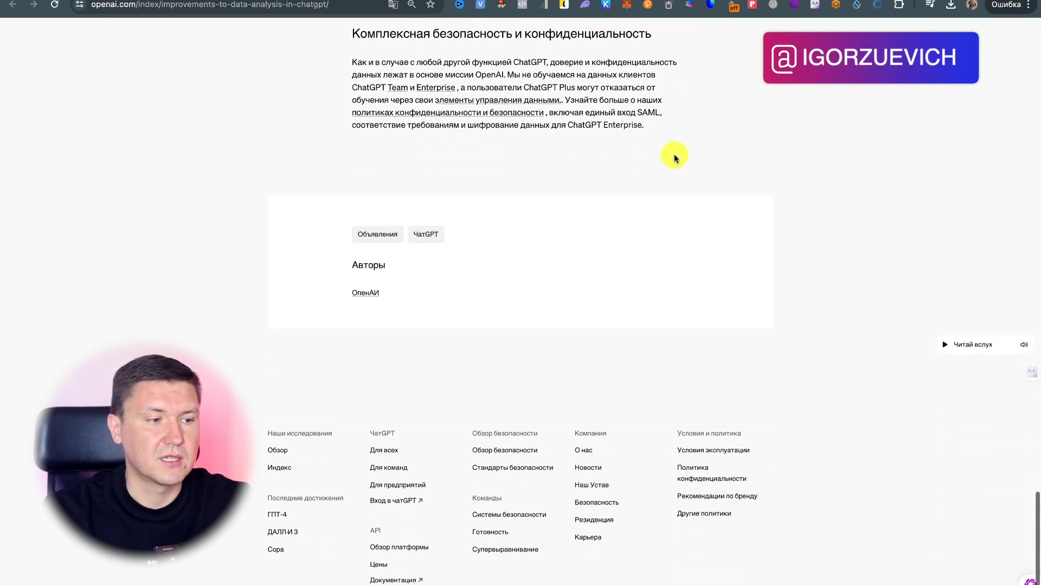
{"action": "scroll", "coordinate": [674, 157], "scroll_direction": "down", "scroll_amount": 2}
{"action": "scroll", "coordinate": [674, 156], "scroll_direction": "up", "scroll_amount": 12}
{"action": "scroll", "coordinate": [675, 156], "scroll_direction": "up", "scroll_amount": 15}
{"action": "scroll", "coordinate": [674, 158], "scroll_direction": "up", "scroll_amount": 8}
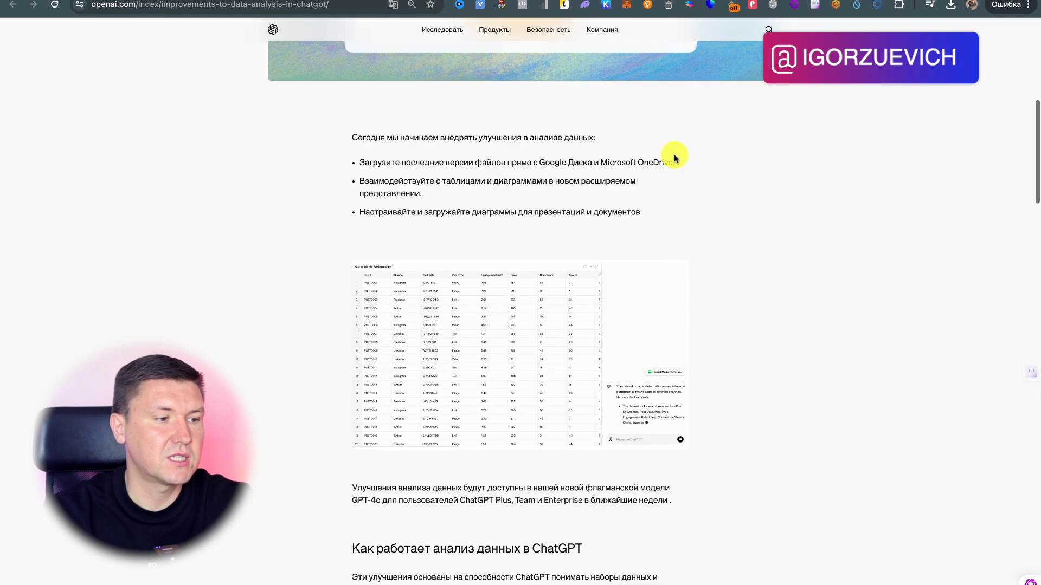
{"action": "scroll", "coordinate": [674, 157], "scroll_direction": "up", "scroll_amount": 5}
{"action": "scroll", "coordinate": [675, 157], "scroll_direction": "up", "scroll_amount": 3}
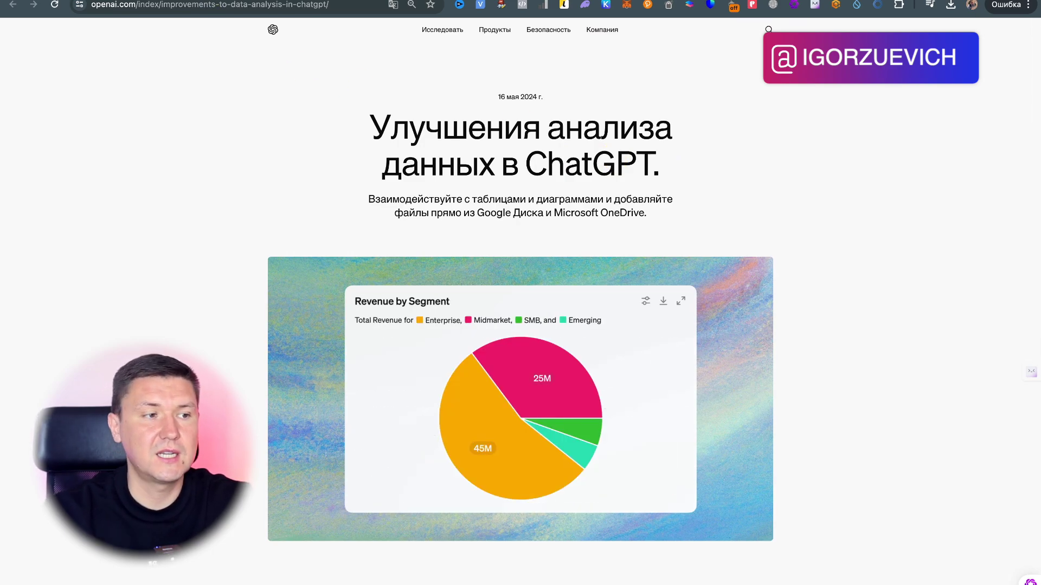
{"action": "left_click", "coordinate": [212, 2]}
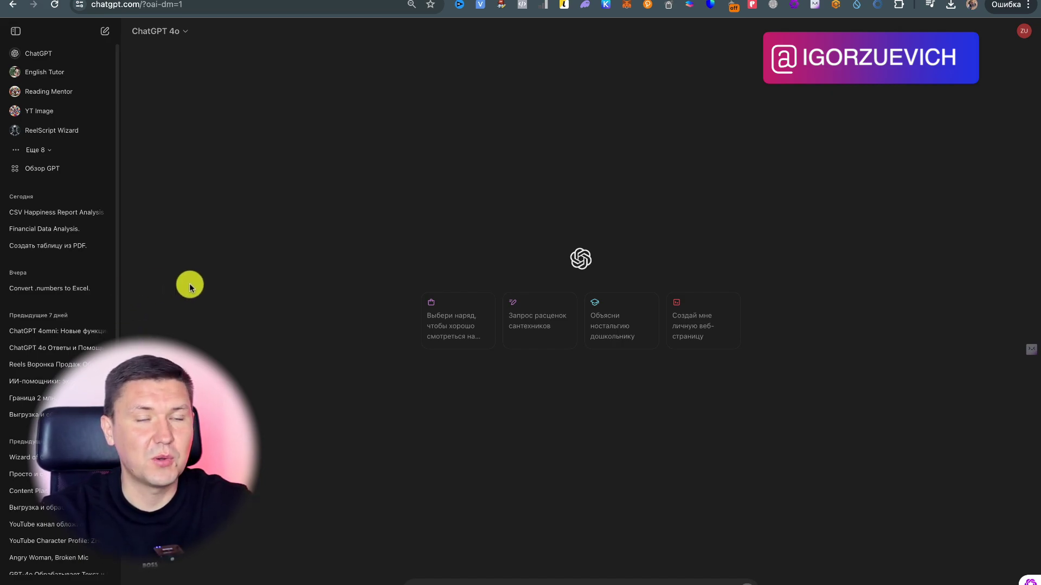
Collapse the ChatGPT chat-history sidebar and bring up the account menu.
{"action": "left_click", "coordinate": [15, 31]}
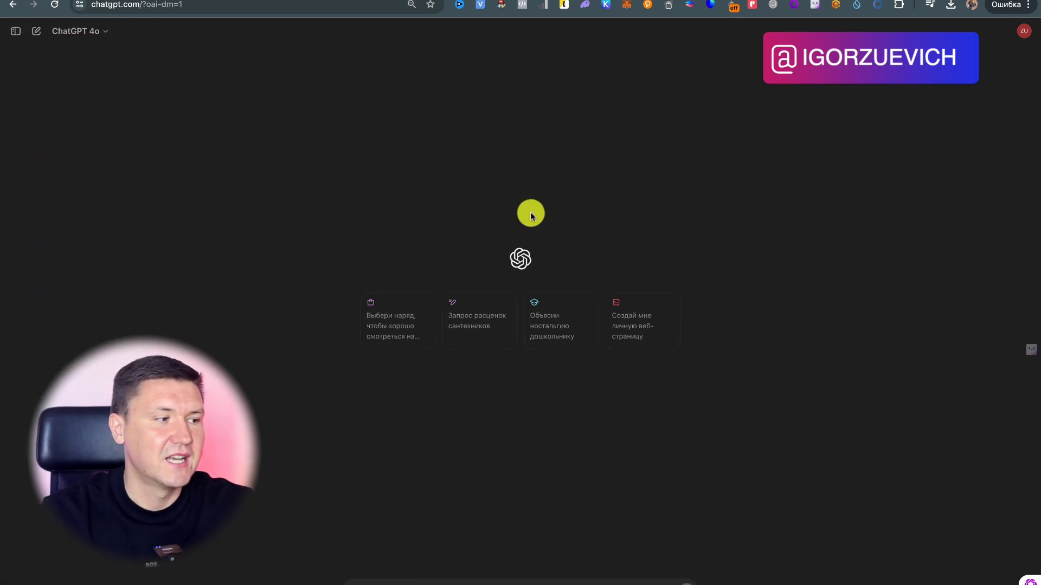
{"action": "left_click", "coordinate": [1023, 31]}
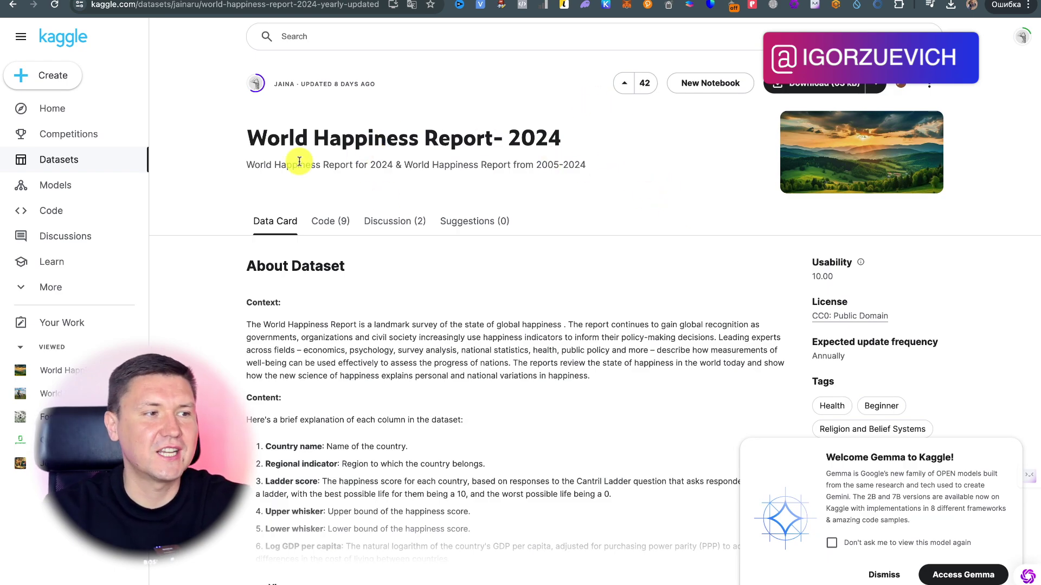
Check the World Happiness Report- 2024 dataset title and CSV preview on Kaggle, then return to ChatGPT.
{"action": "triple_click", "coordinate": [622, 135]}
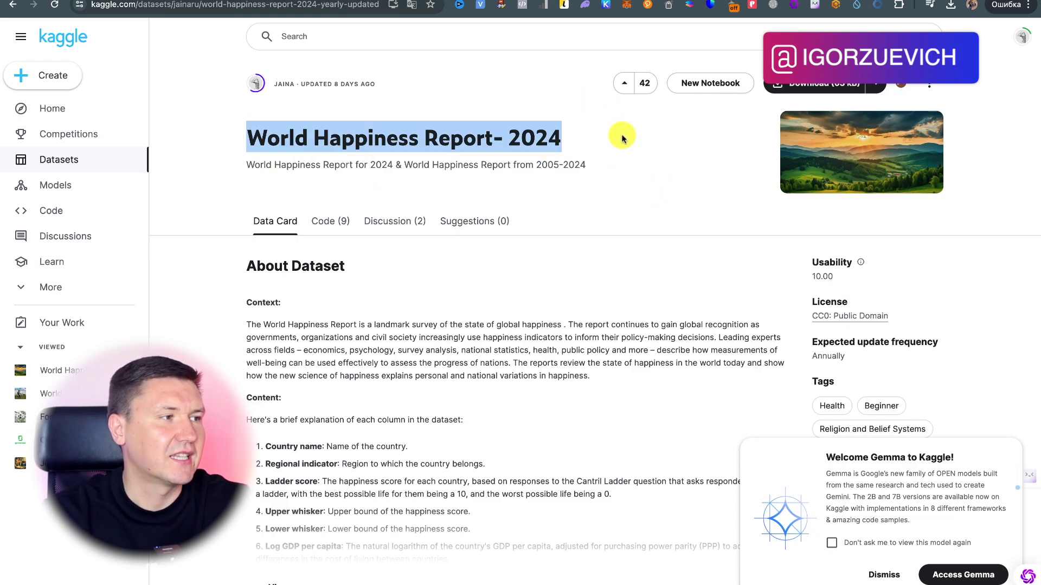
{"action": "left_click", "coordinate": [636, 149]}
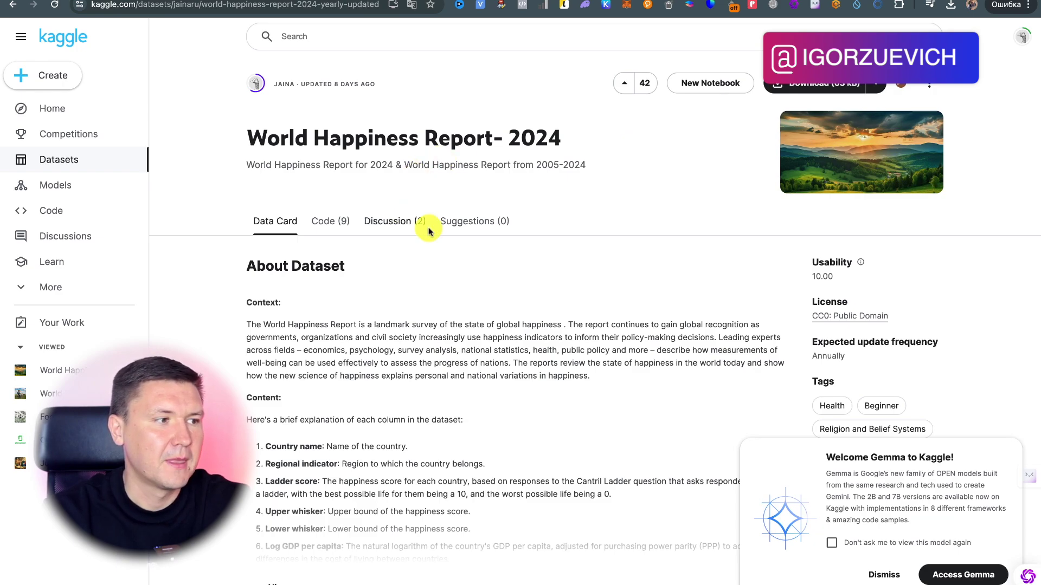
{"action": "scroll", "coordinate": [662, 184], "scroll_direction": "down", "scroll_amount": 3}
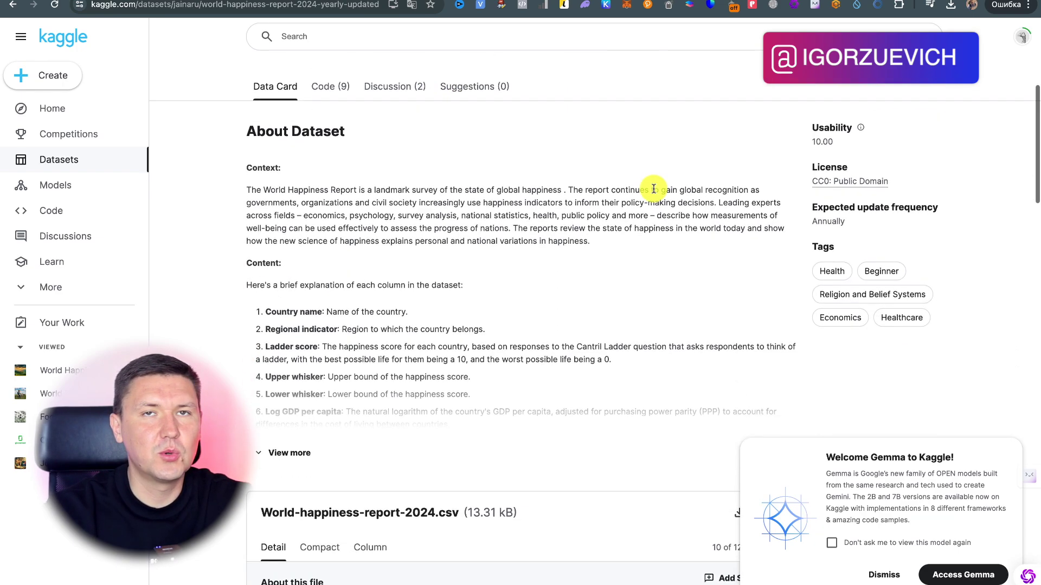
{"action": "scroll", "coordinate": [652, 188], "scroll_direction": "down", "scroll_amount": 3}
{"action": "scroll", "coordinate": [653, 188], "scroll_direction": "down", "scroll_amount": 1}
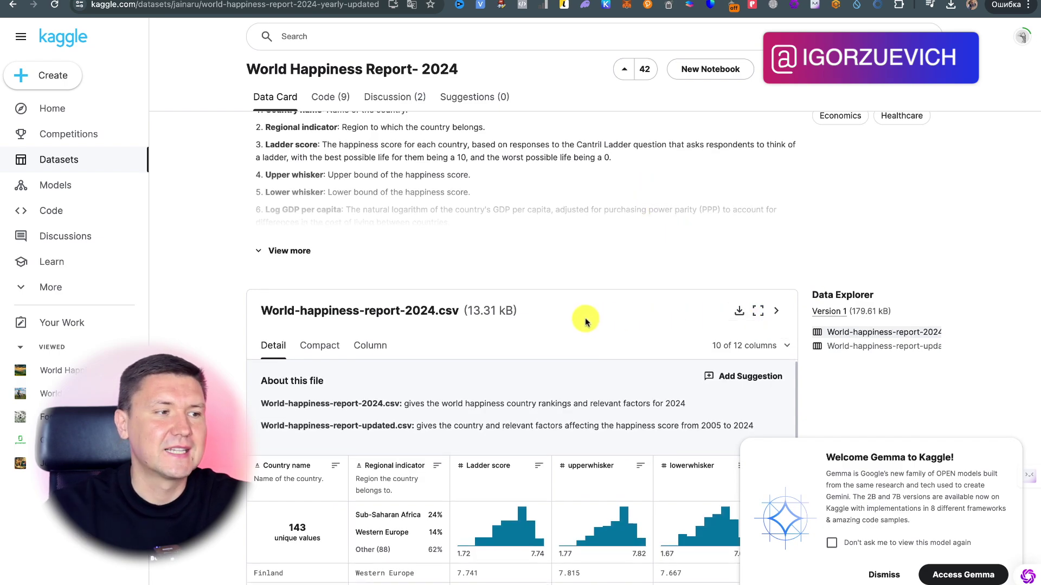
{"action": "scroll", "coordinate": [586, 321], "scroll_direction": "down", "scroll_amount": 1}
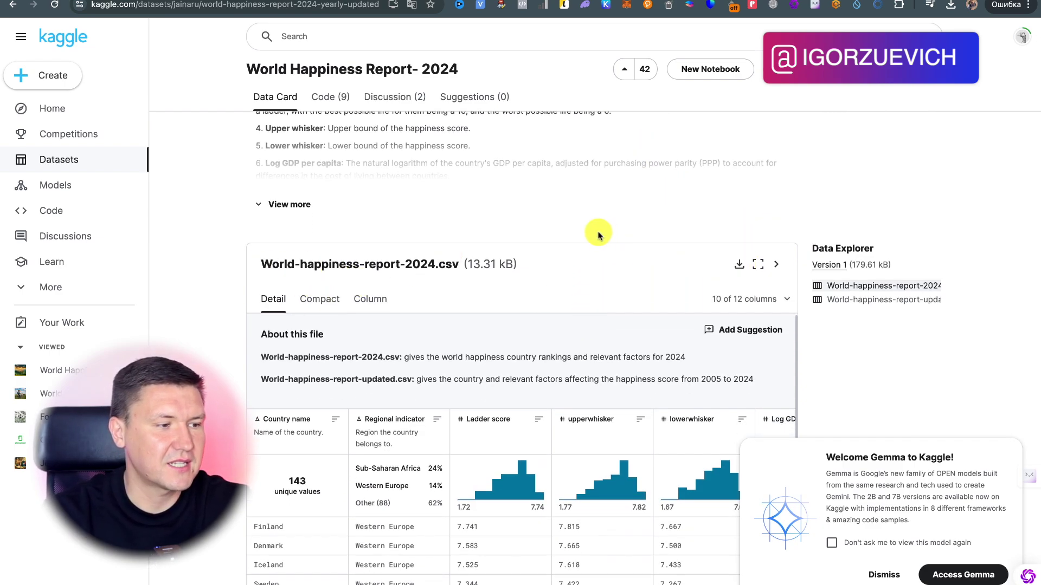
{"action": "scroll", "coordinate": [707, 211], "scroll_direction": "down", "scroll_amount": 4}
{"action": "scroll", "coordinate": [707, 211], "scroll_direction": "down", "scroll_amount": 2}
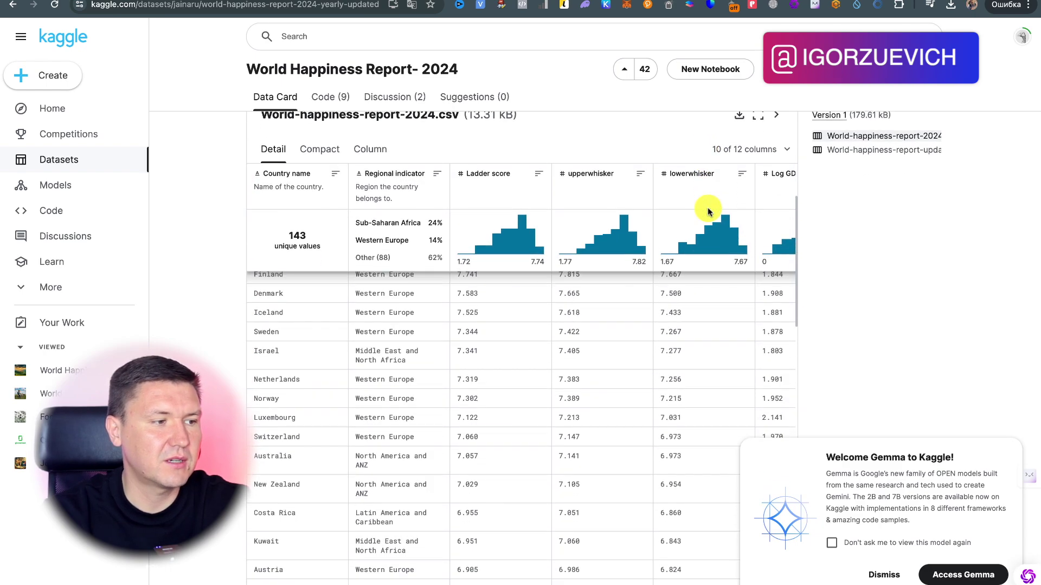
{"action": "left_click", "coordinate": [186, 2]}
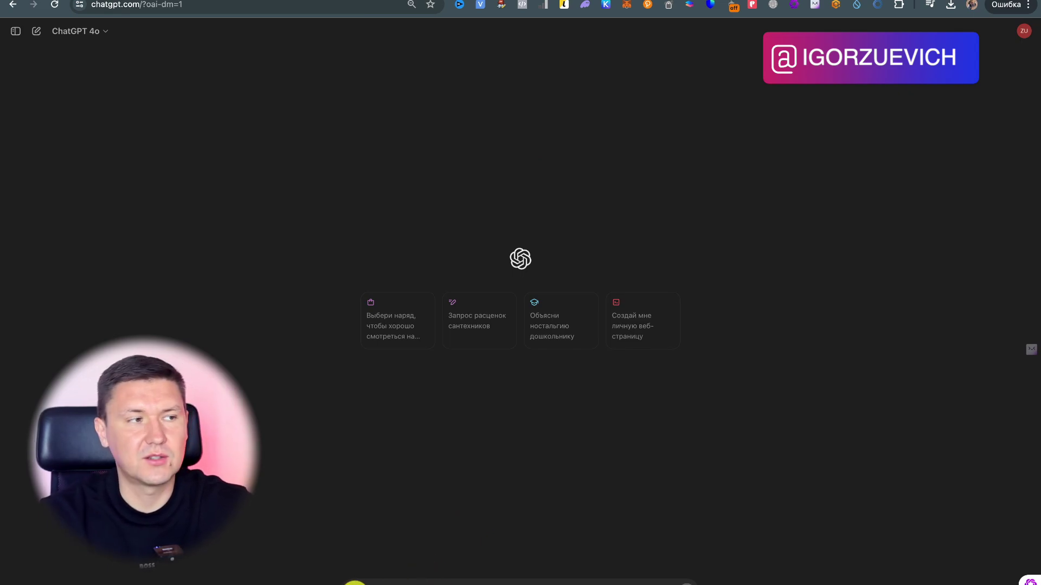
Show the Google Drive, OneDrive and upload-from-computer attachment options for the new chat.
{"action": "left_click", "coordinate": [355, 583]}
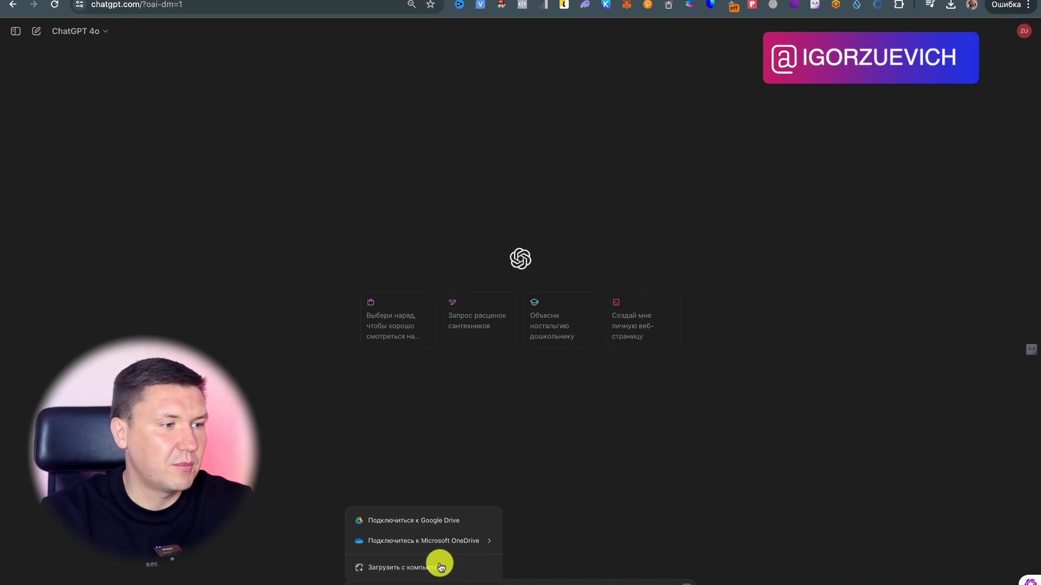
Upload the World Happiness Report 2024 CSV from the computer and ask 'Что это за документ?'.
{"action": "left_click", "coordinate": [434, 567]}
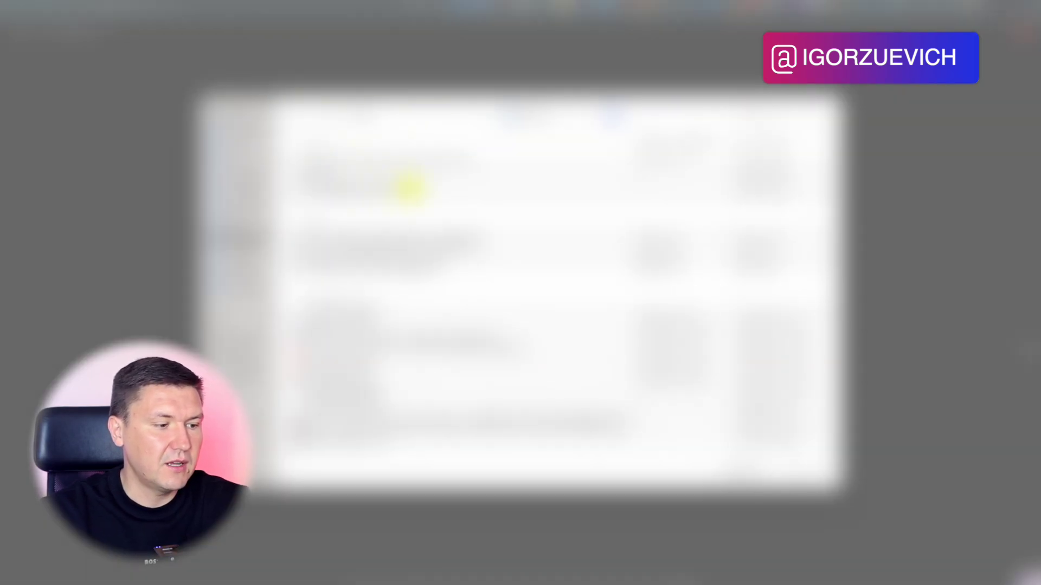
{"action": "left_click", "coordinate": [410, 189]}
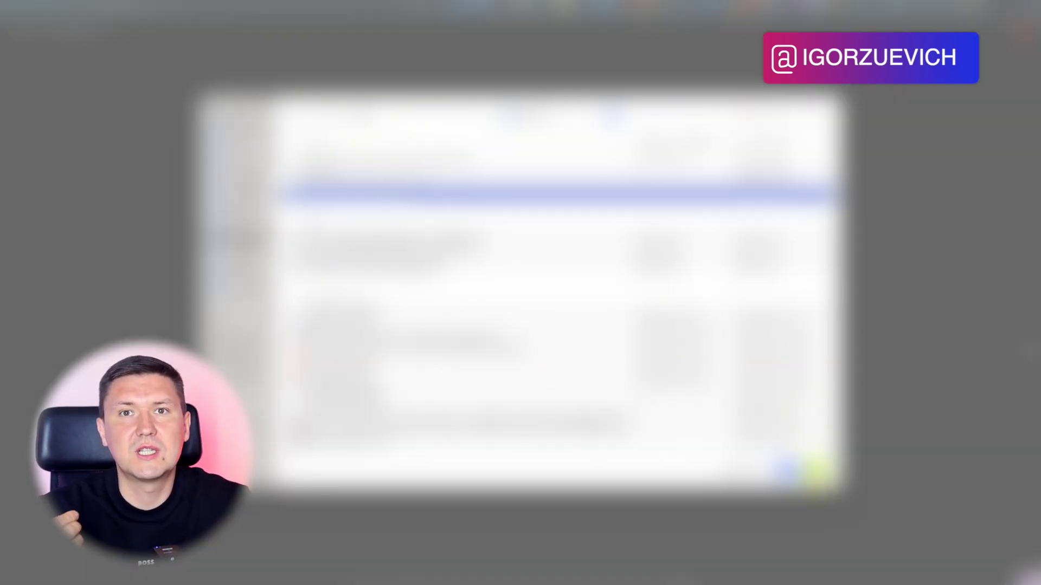
{"action": "key", "text": "Return"}
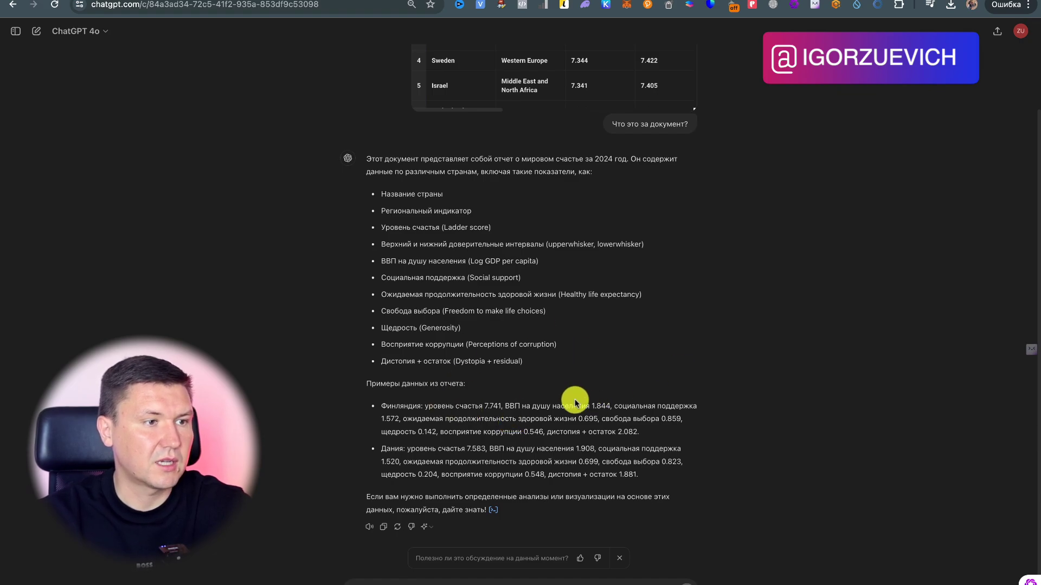
Send the prompt 'Проведи анализ этого документа.' to request an analysis of the dataset.
{"action": "scroll", "coordinate": [592, 244], "scroll_direction": "up", "scroll_amount": 3}
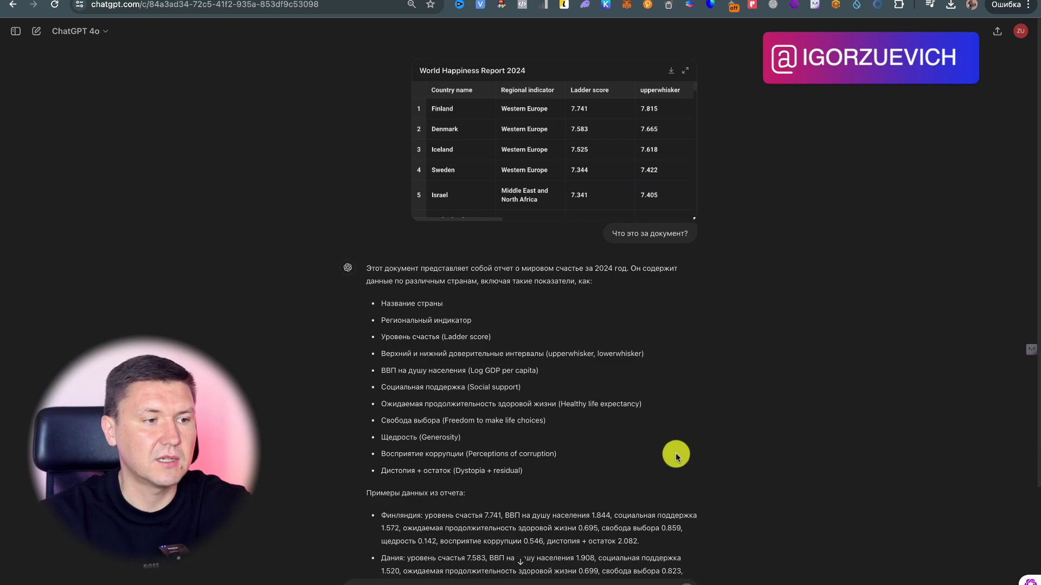
{"action": "scroll", "coordinate": [631, 543], "scroll_direction": "down", "scroll_amount": 2}
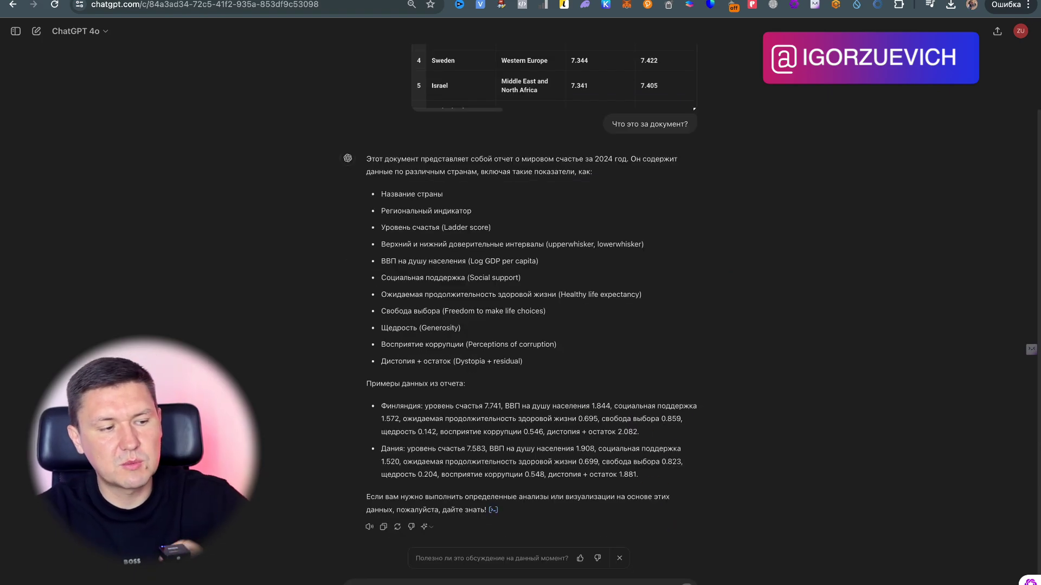
{"action": "key", "text": "Return"}
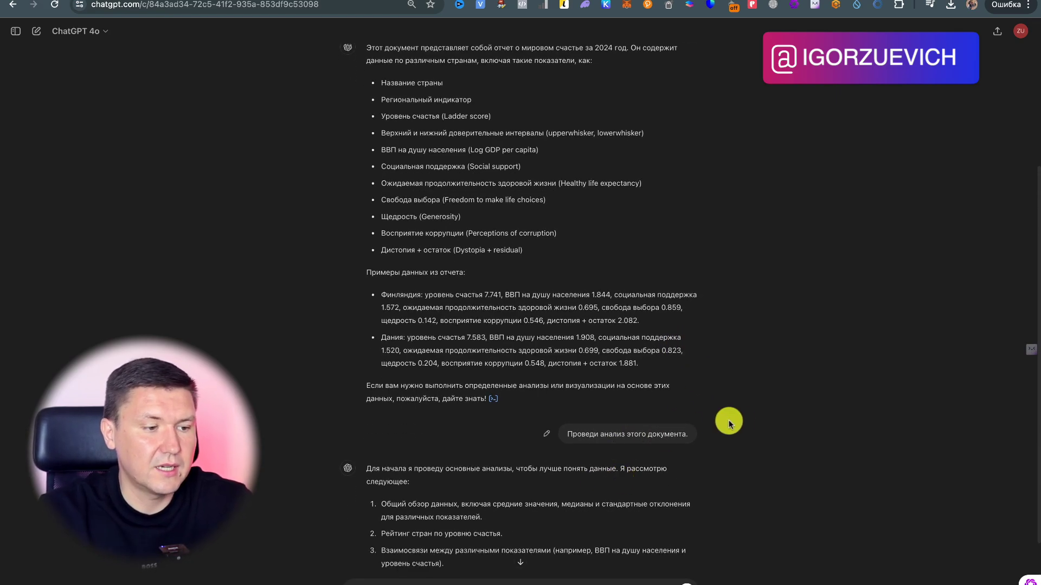
Follow the streamed statistics down to the top-10 ranking, Finland 7.741 to Australia 7.057.
{"action": "scroll", "coordinate": [726, 420], "scroll_direction": "down", "scroll_amount": 3}
{"action": "scroll", "coordinate": [738, 422], "scroll_direction": "down", "scroll_amount": 1}
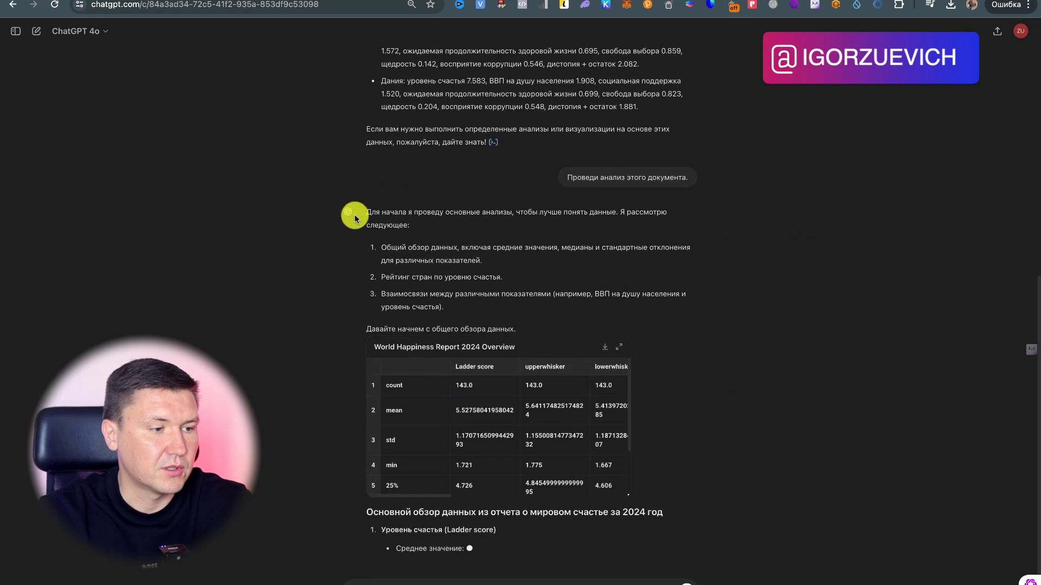
{"action": "scroll", "coordinate": [727, 274], "scroll_direction": "up", "scroll_amount": 1}
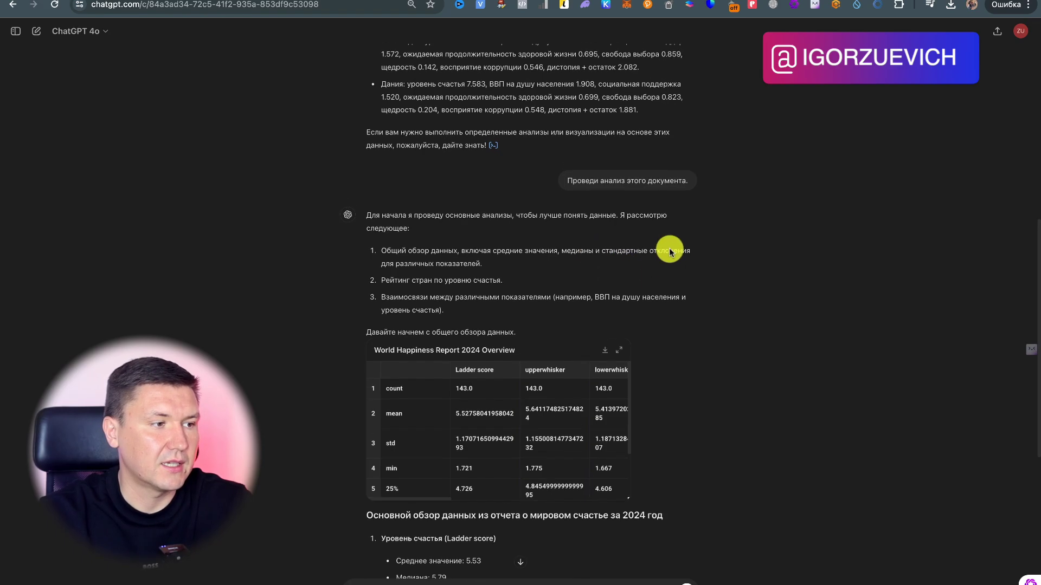
{"action": "scroll", "coordinate": [668, 251], "scroll_direction": "down", "scroll_amount": 5}
{"action": "scroll", "coordinate": [669, 250], "scroll_direction": "down", "scroll_amount": 2}
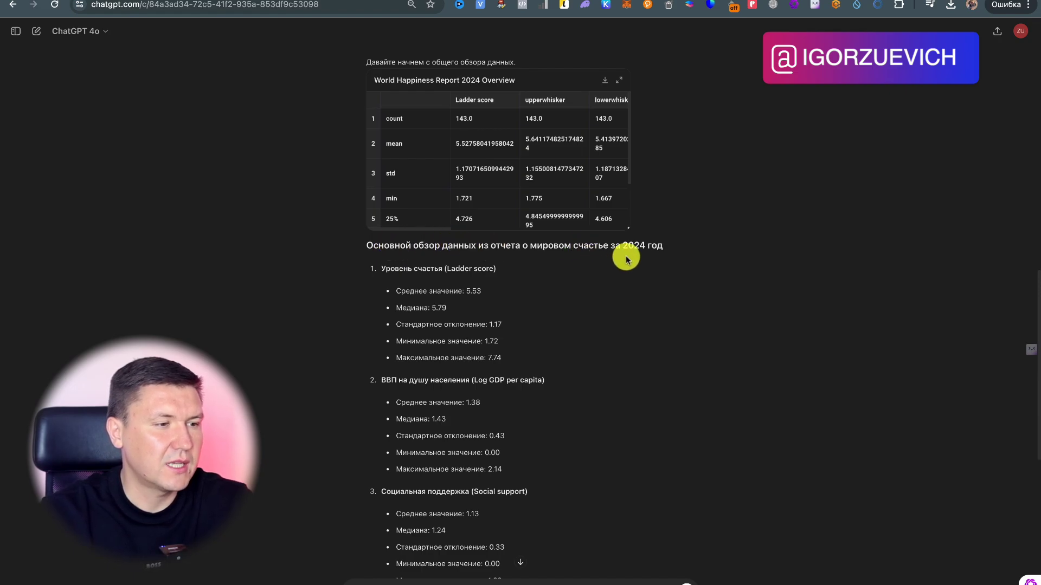
{"action": "scroll", "coordinate": [667, 275], "scroll_direction": "down", "scroll_amount": 1}
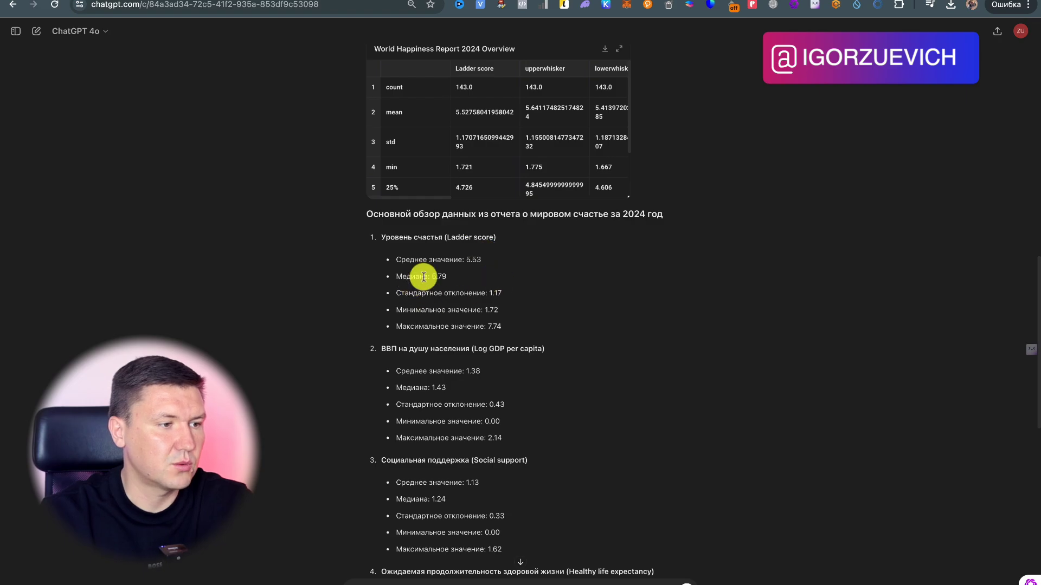
{"action": "scroll", "coordinate": [675, 319], "scroll_direction": "down", "scroll_amount": 5}
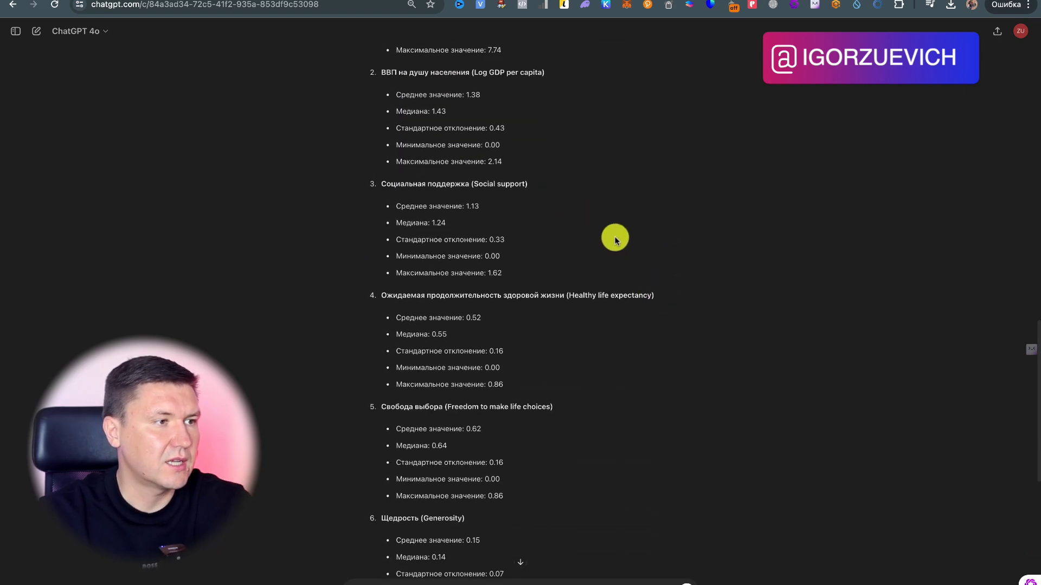
{"action": "scroll", "coordinate": [614, 238], "scroll_direction": "down", "scroll_amount": 7}
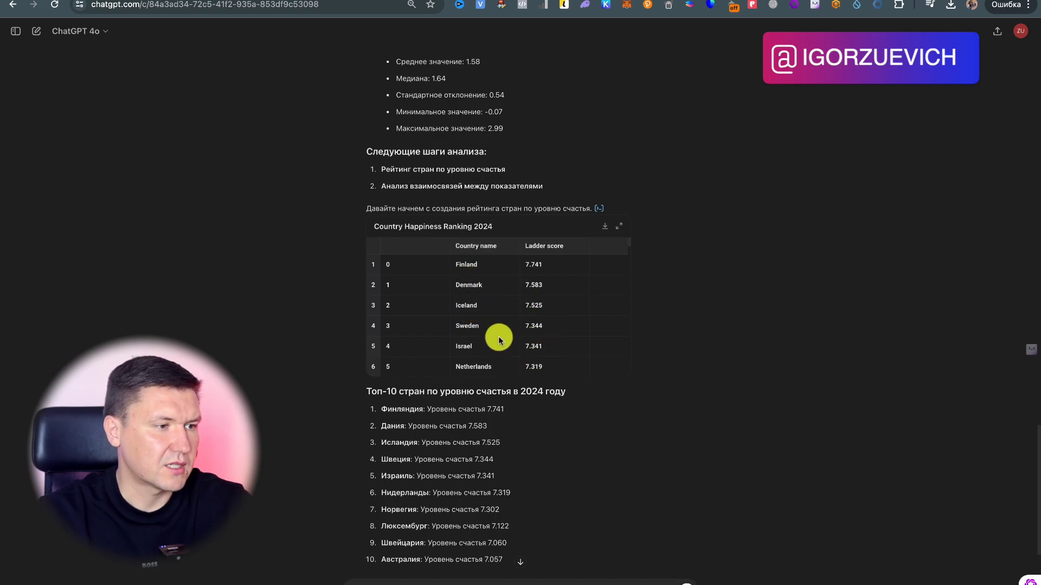
Review the finished reply's indicator correlations and conclusions, then bring Telegram to the front.
{"action": "scroll", "coordinate": [694, 354], "scroll_direction": "down", "scroll_amount": 5}
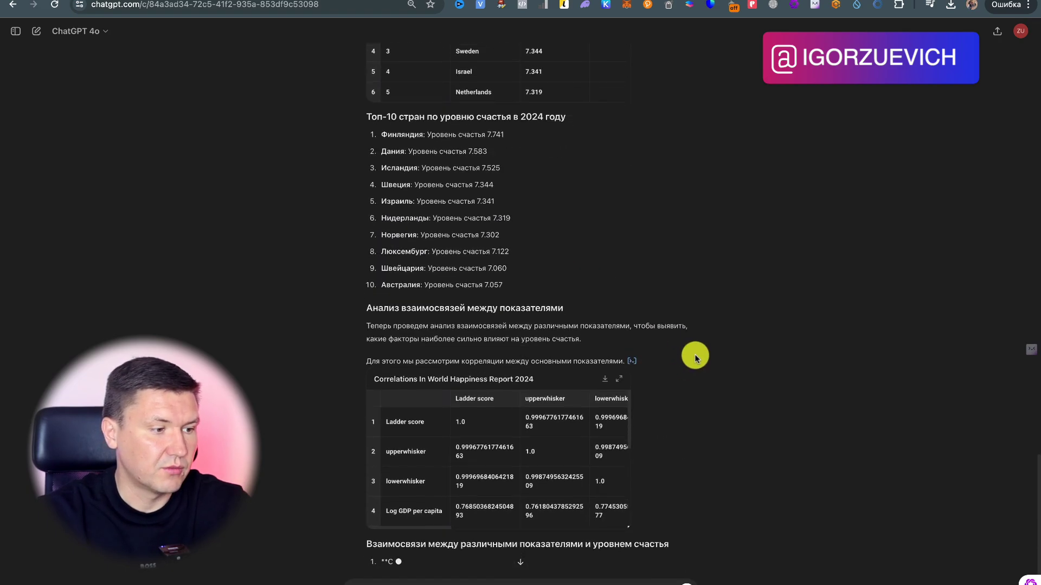
{"action": "scroll", "coordinate": [695, 354], "scroll_direction": "up", "scroll_amount": 10}
{"action": "scroll", "coordinate": [695, 352], "scroll_direction": "up", "scroll_amount": 10}
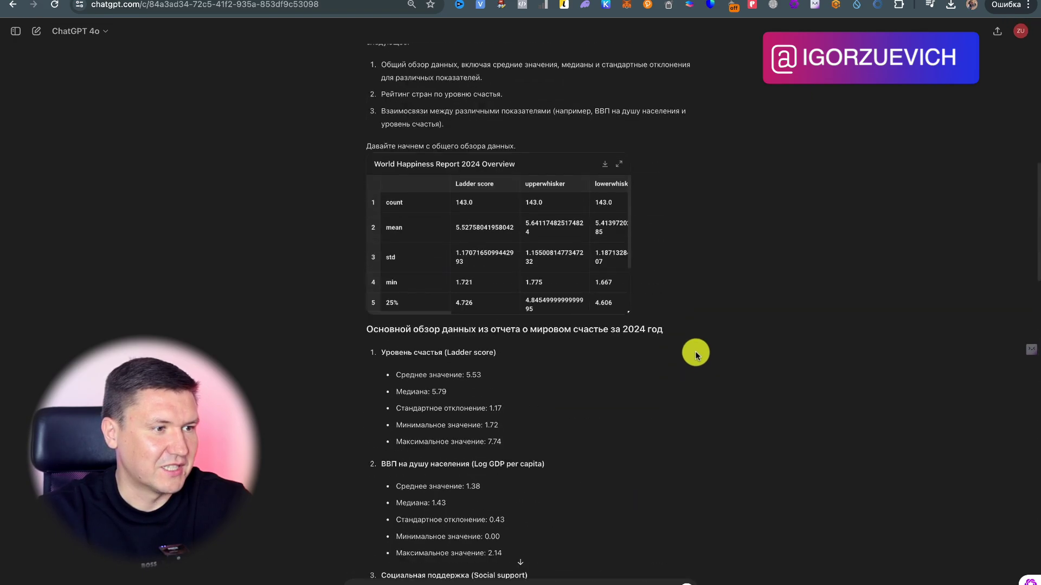
{"action": "scroll", "coordinate": [694, 351], "scroll_direction": "up", "scroll_amount": 2}
{"action": "scroll", "coordinate": [695, 351], "scroll_direction": "up", "scroll_amount": 3}
{"action": "scroll", "coordinate": [695, 351], "scroll_direction": "down", "scroll_amount": 10}
{"action": "scroll", "coordinate": [695, 351], "scroll_direction": "down", "scroll_amount": 10}
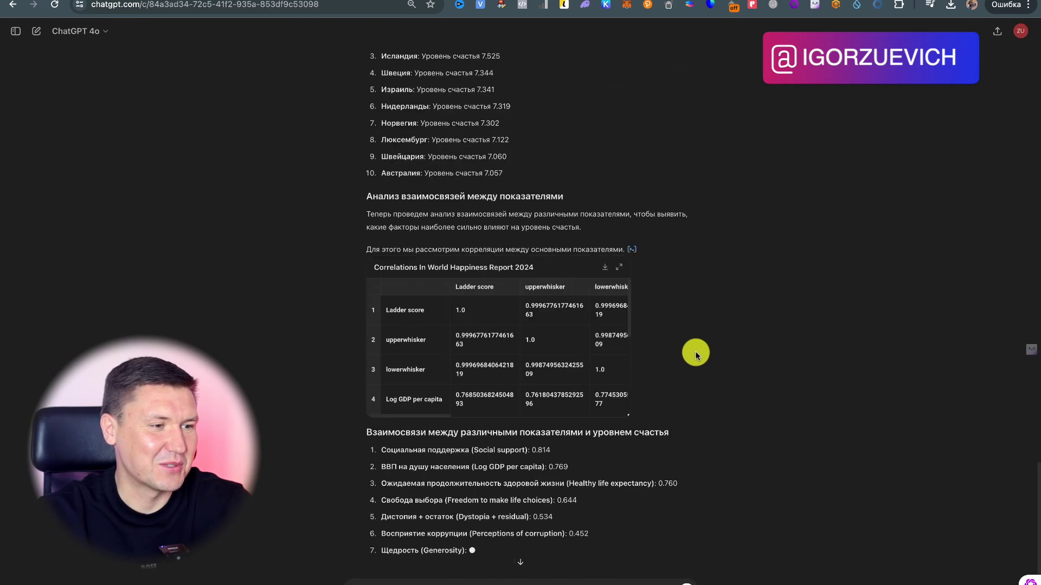
{"action": "scroll", "coordinate": [695, 351], "scroll_direction": "down", "scroll_amount": 1}
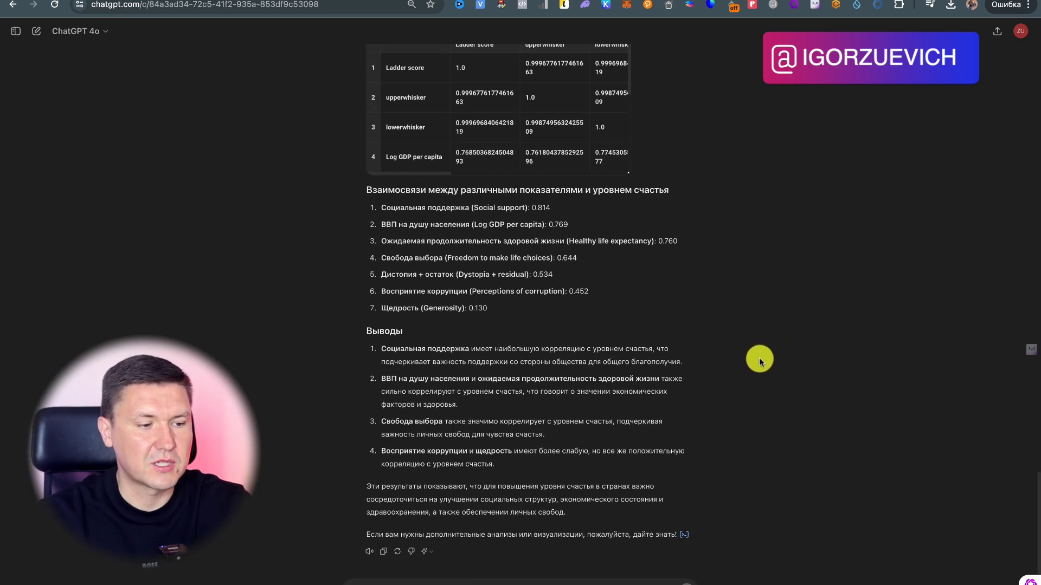
{"action": "scroll", "coordinate": [668, 358], "scroll_direction": "up", "scroll_amount": 3}
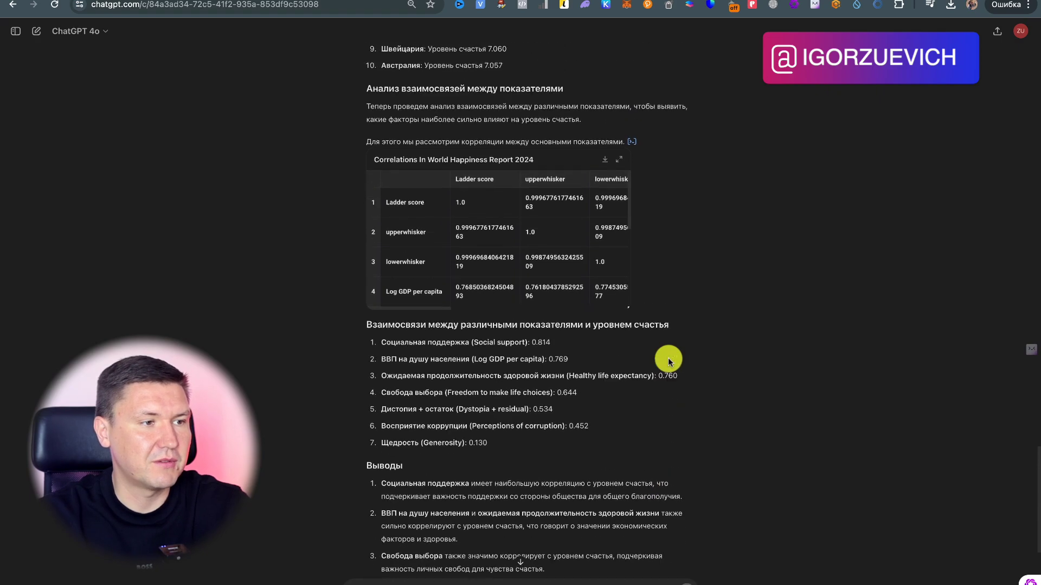
{"action": "scroll", "coordinate": [667, 360], "scroll_direction": "up", "scroll_amount": 1}
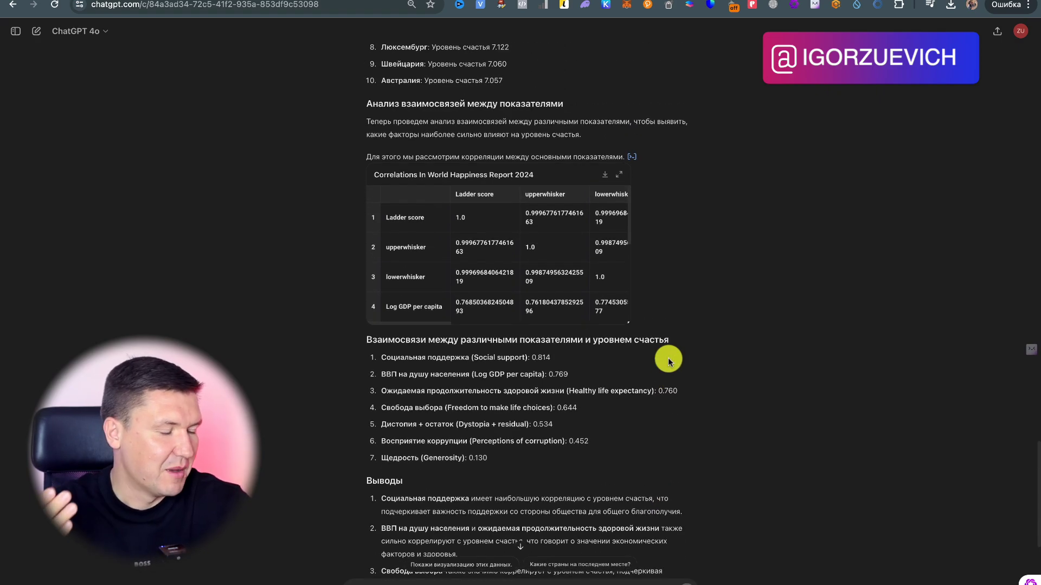
{"action": "scroll", "coordinate": [668, 358], "scroll_direction": "down", "scroll_amount": 3}
{"action": "scroll", "coordinate": [562, 388], "scroll_direction": "up", "scroll_amount": 9}
{"action": "scroll", "coordinate": [562, 388], "scroll_direction": "up", "scroll_amount": 5}
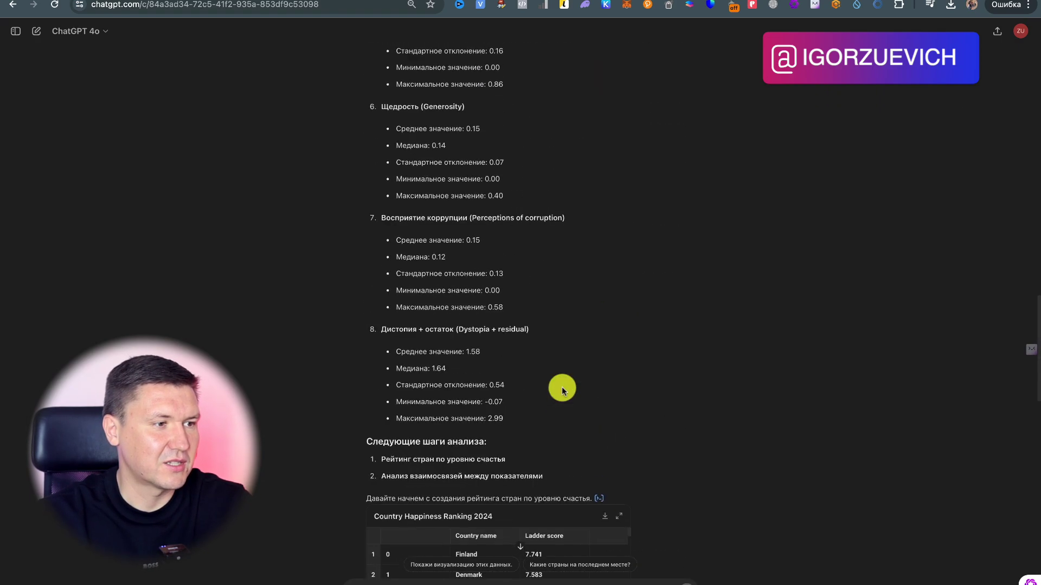
{"action": "scroll", "coordinate": [562, 388], "scroll_direction": "up", "scroll_amount": 5}
{"action": "scroll", "coordinate": [562, 388], "scroll_direction": "up", "scroll_amount": 5}
{"action": "scroll", "coordinate": [562, 387], "scroll_direction": "up", "scroll_amount": 5}
{"action": "scroll", "coordinate": [561, 386], "scroll_direction": "up", "scroll_amount": 3}
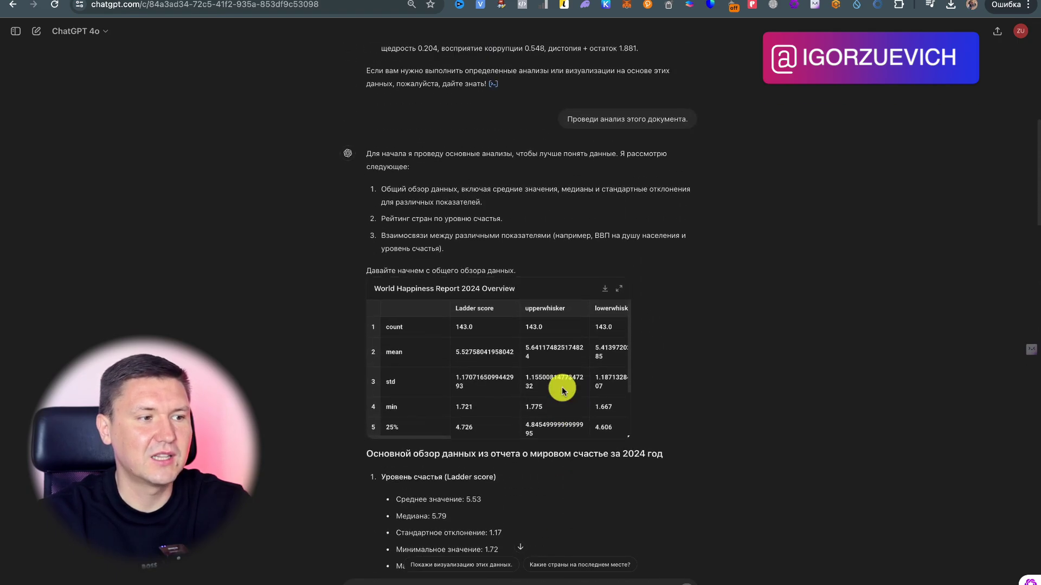
{"action": "scroll", "coordinate": [561, 386], "scroll_direction": "up", "scroll_amount": 1}
{"action": "scroll", "coordinate": [561, 386], "scroll_direction": "down", "scroll_amount": 4}
{"action": "scroll", "coordinate": [561, 386], "scroll_direction": "down", "scroll_amount": 10}
{"action": "scroll", "coordinate": [562, 389], "scroll_direction": "down", "scroll_amount": 7}
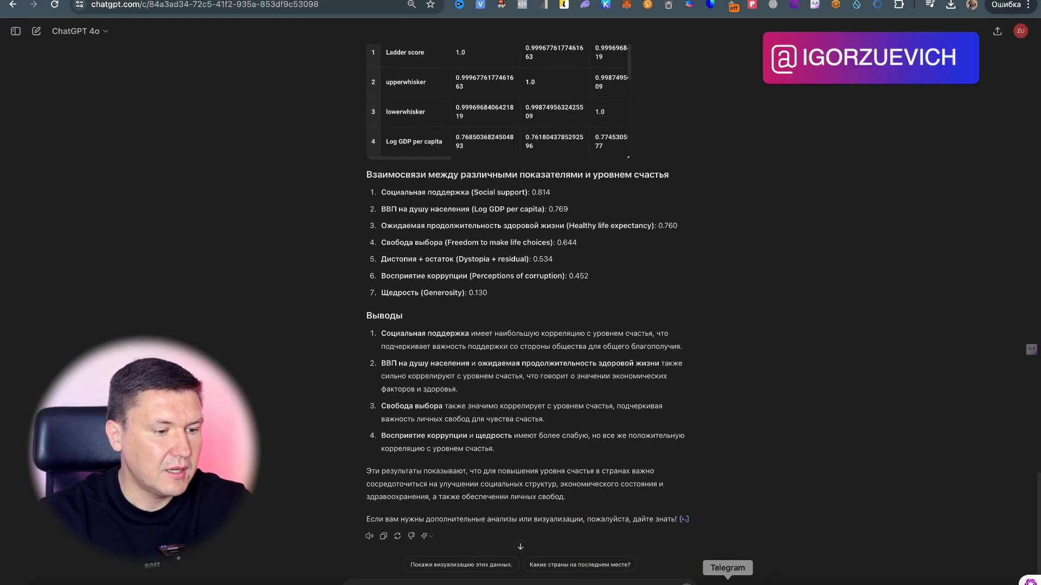
{"action": "left_click", "coordinate": [726, 582]}
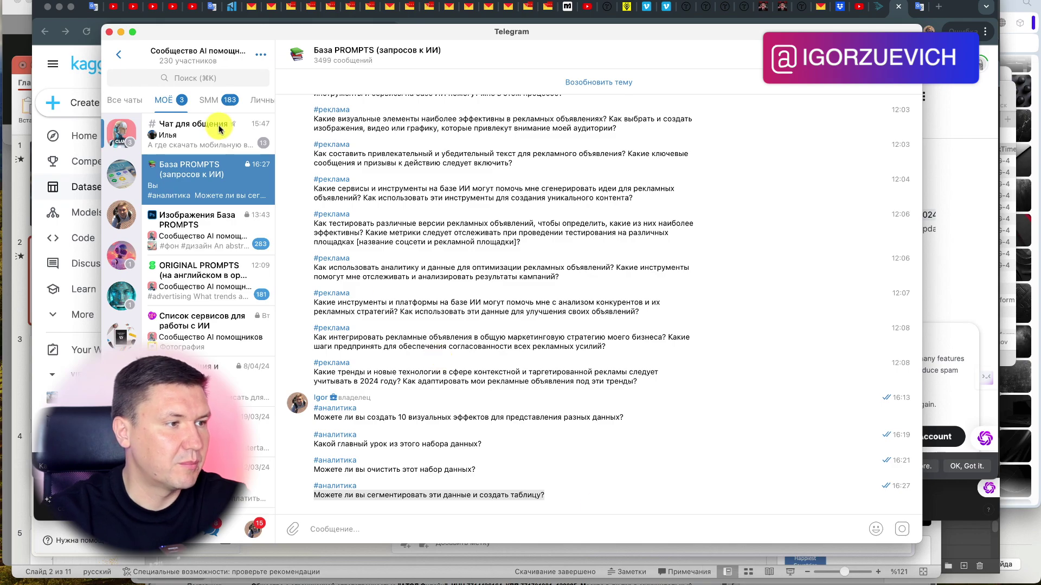
Maximize Telegram and browse back to the База PROMPTS (запросов к ИИ) channel.
{"action": "left_click", "coordinate": [133, 36]}
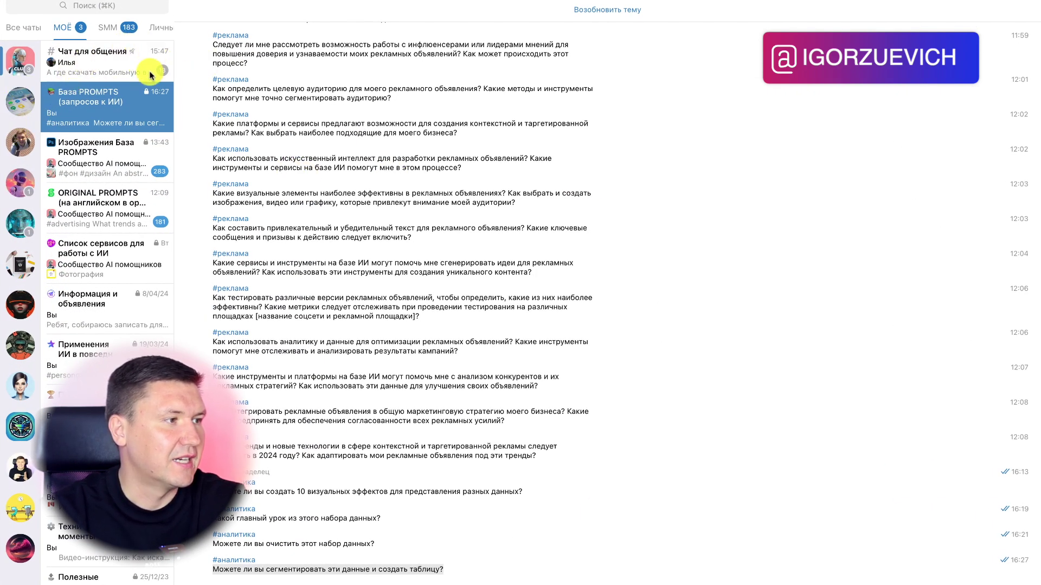
{"action": "scroll", "coordinate": [344, 179], "scroll_direction": "up", "scroll_amount": 3}
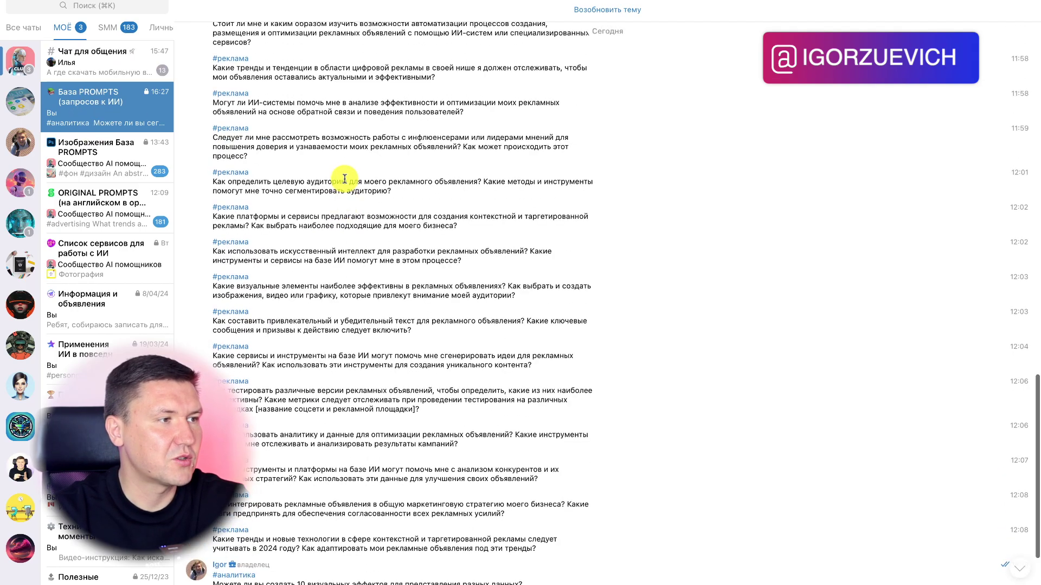
{"action": "scroll", "coordinate": [345, 179], "scroll_direction": "up", "scroll_amount": 3}
{"action": "scroll", "coordinate": [345, 179], "scroll_direction": "up", "scroll_amount": 3}
{"action": "scroll", "coordinate": [345, 179], "scroll_direction": "up", "scroll_amount": 3}
{"action": "scroll", "coordinate": [345, 179], "scroll_direction": "up", "scroll_amount": 3}
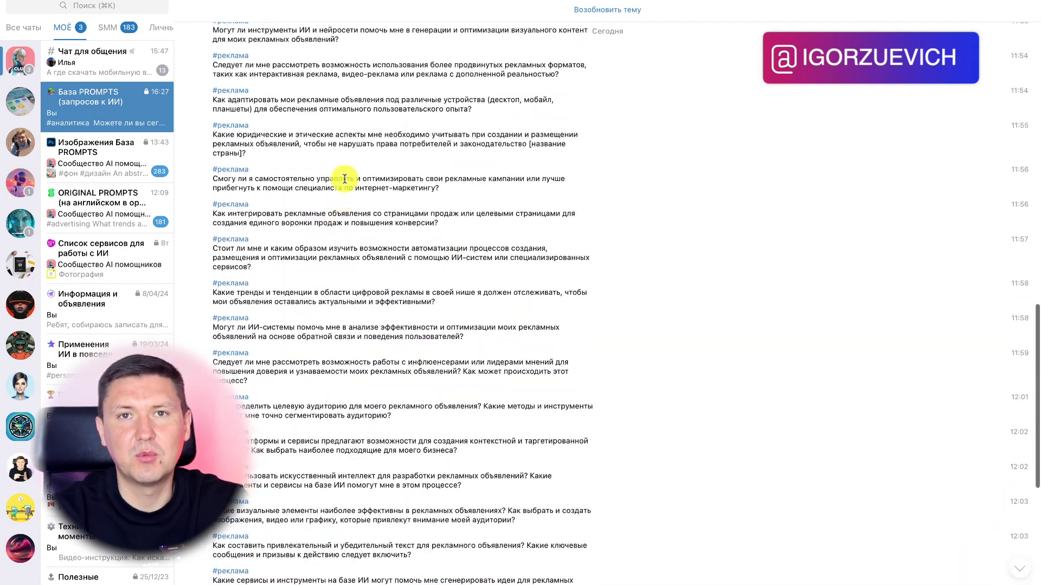
{"action": "scroll", "coordinate": [344, 179], "scroll_direction": "up", "scroll_amount": 2}
{"action": "scroll", "coordinate": [345, 179], "scroll_direction": "up", "scroll_amount": 1}
{"action": "scroll", "coordinate": [344, 179], "scroll_direction": "up", "scroll_amount": 2}
{"action": "scroll", "coordinate": [342, 178], "scroll_direction": "up", "scroll_amount": 2}
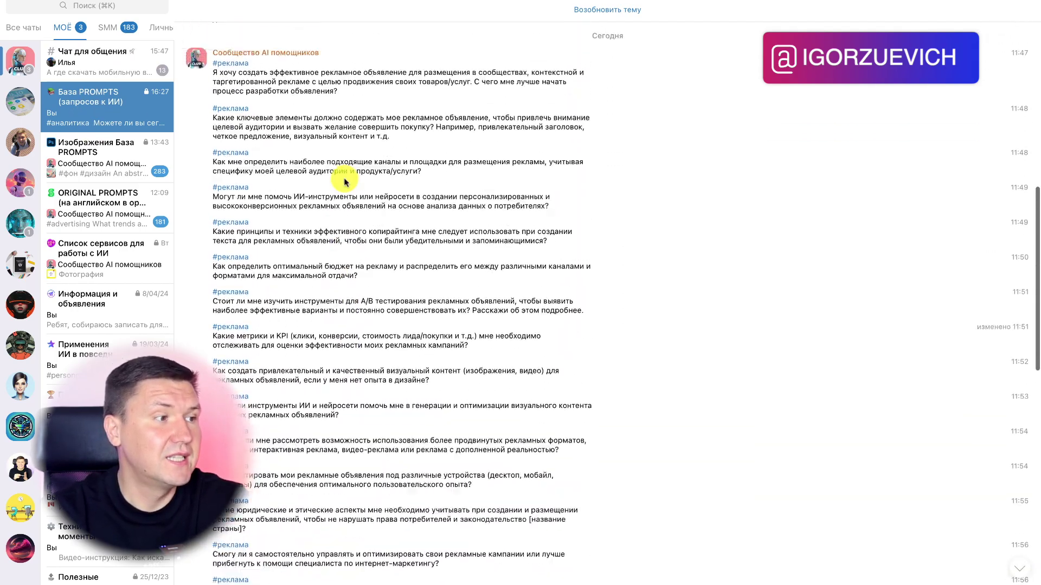
{"action": "scroll", "coordinate": [339, 177], "scroll_direction": "up", "scroll_amount": 2}
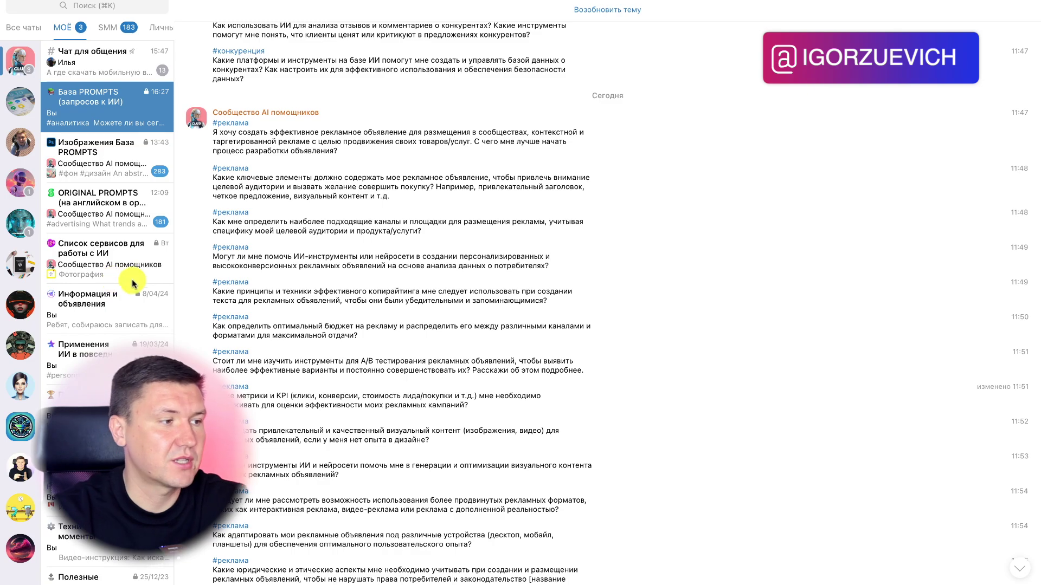
{"action": "left_click", "coordinate": [108, 347]}
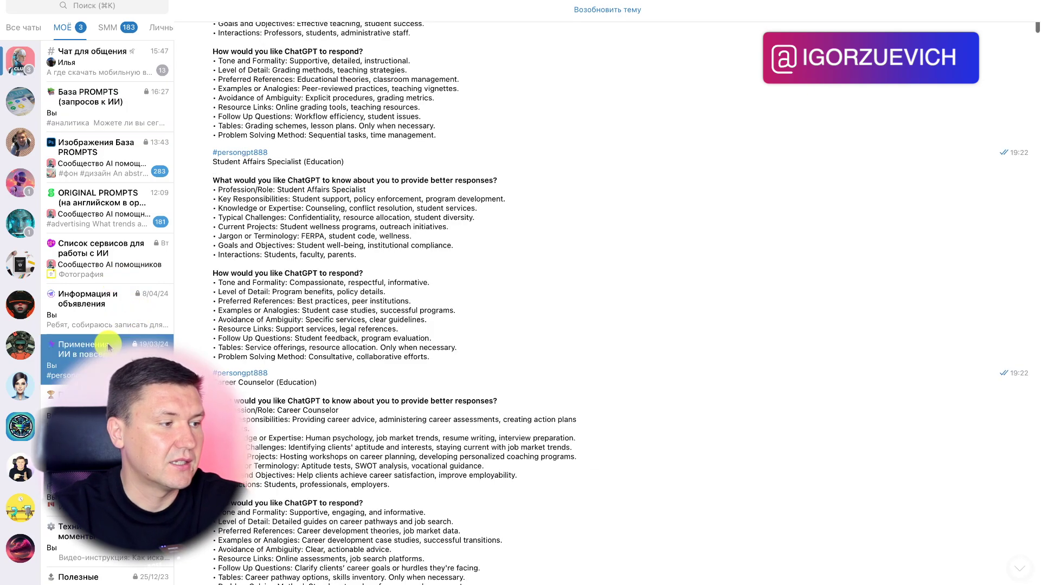
{"action": "left_click", "coordinate": [78, 112]}
Select the saved prompt requesting 10 data visualizations and return to ChatGPT in Chrome.
{"action": "scroll", "coordinate": [365, 268], "scroll_direction": "down", "scroll_amount": 10}
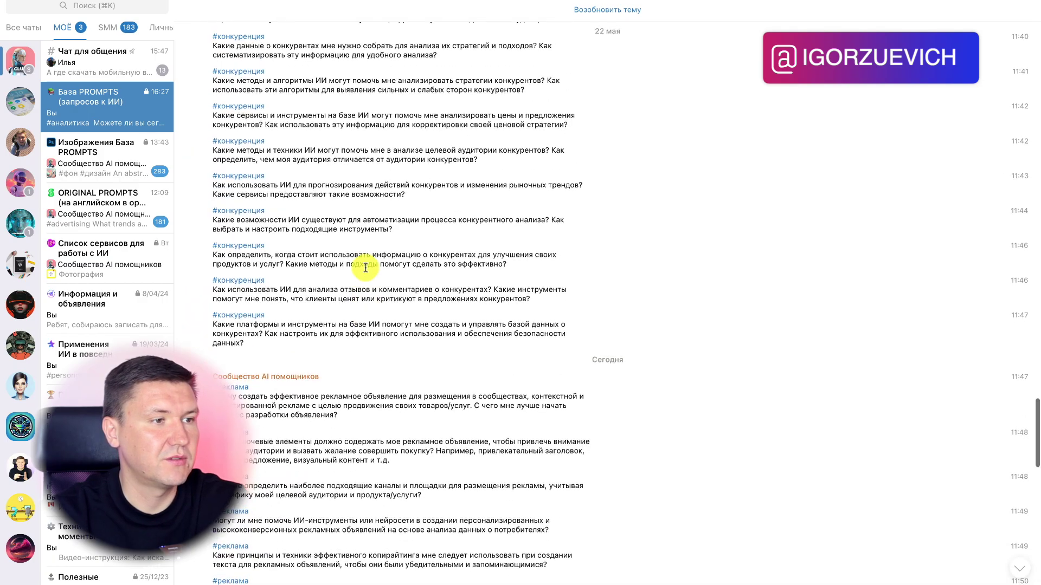
{"action": "scroll", "coordinate": [365, 267], "scroll_direction": "down", "scroll_amount": 10}
{"action": "scroll", "coordinate": [365, 267], "scroll_direction": "down", "scroll_amount": 10}
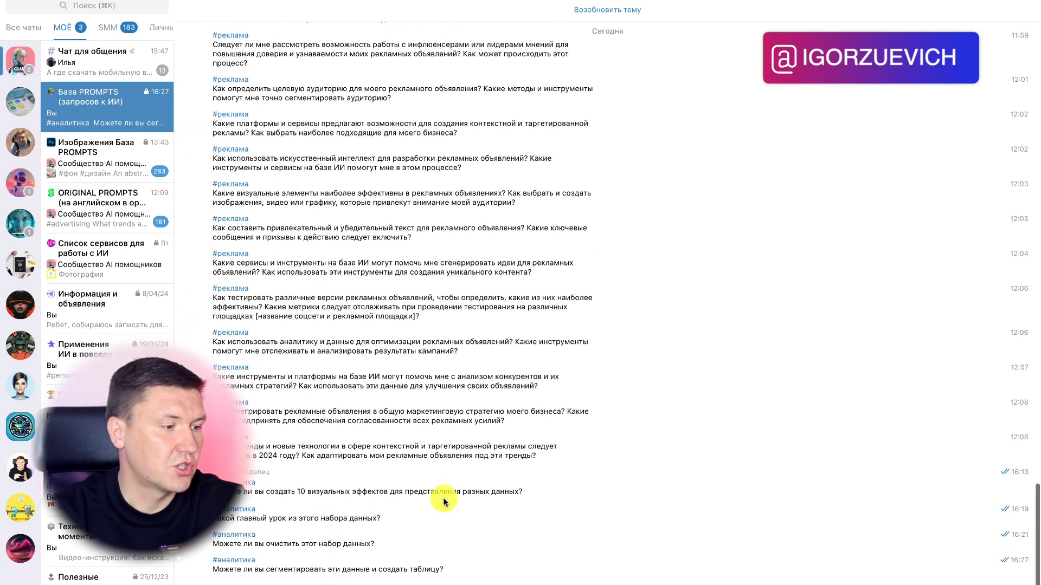
{"action": "scroll", "coordinate": [462, 472], "scroll_direction": "up", "scroll_amount": 2}
{"action": "scroll", "coordinate": [462, 473], "scroll_direction": "up", "scroll_amount": 3}
{"action": "scroll", "coordinate": [462, 473], "scroll_direction": "up", "scroll_amount": 3}
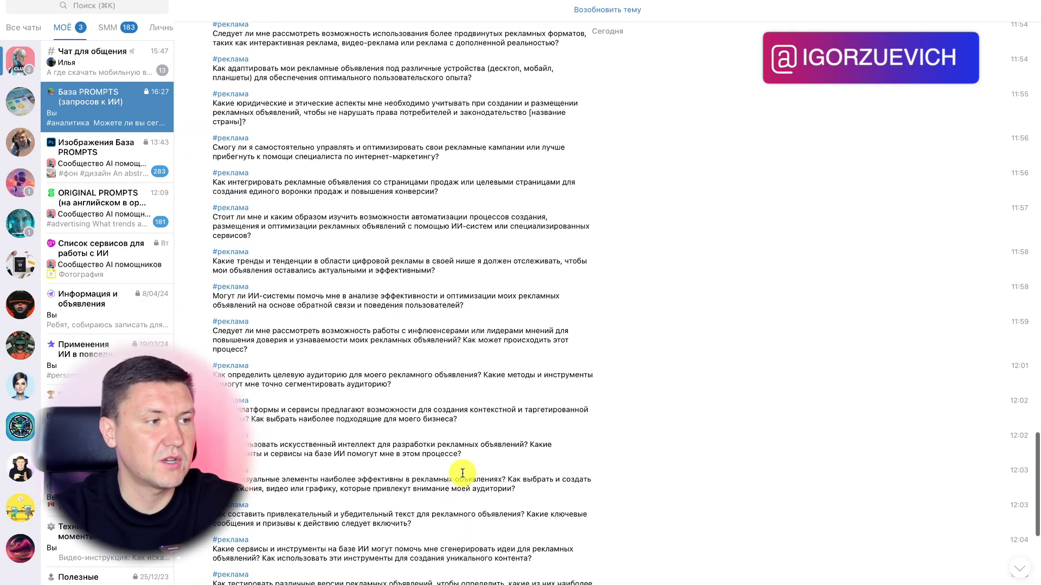
{"action": "scroll", "coordinate": [462, 474], "scroll_direction": "up", "scroll_amount": 4}
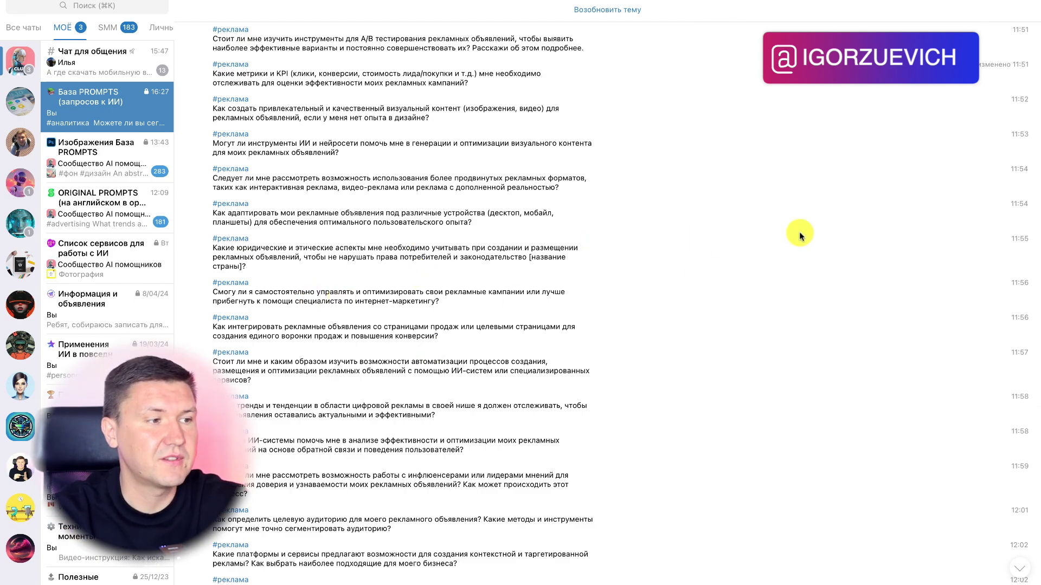
{"action": "scroll", "coordinate": [502, 386], "scroll_direction": "down", "scroll_amount": 5}
{"action": "scroll", "coordinate": [495, 456], "scroll_direction": "down", "scroll_amount": 5}
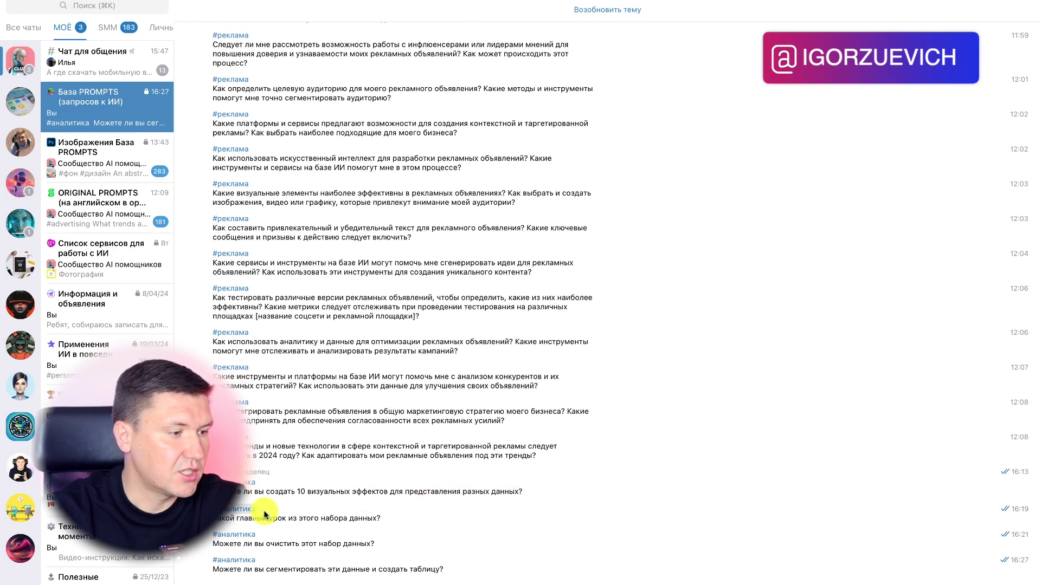
{"action": "left_click_drag", "start_coordinate": [550, 491], "coordinate": [230, 513]}
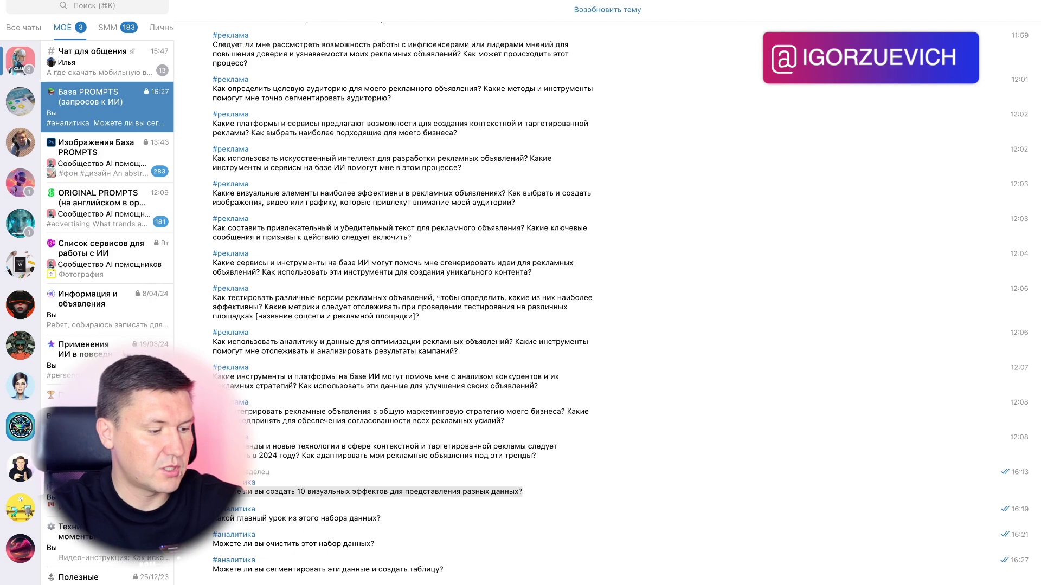
{"action": "mouse_move", "coordinate": [301, 582]}
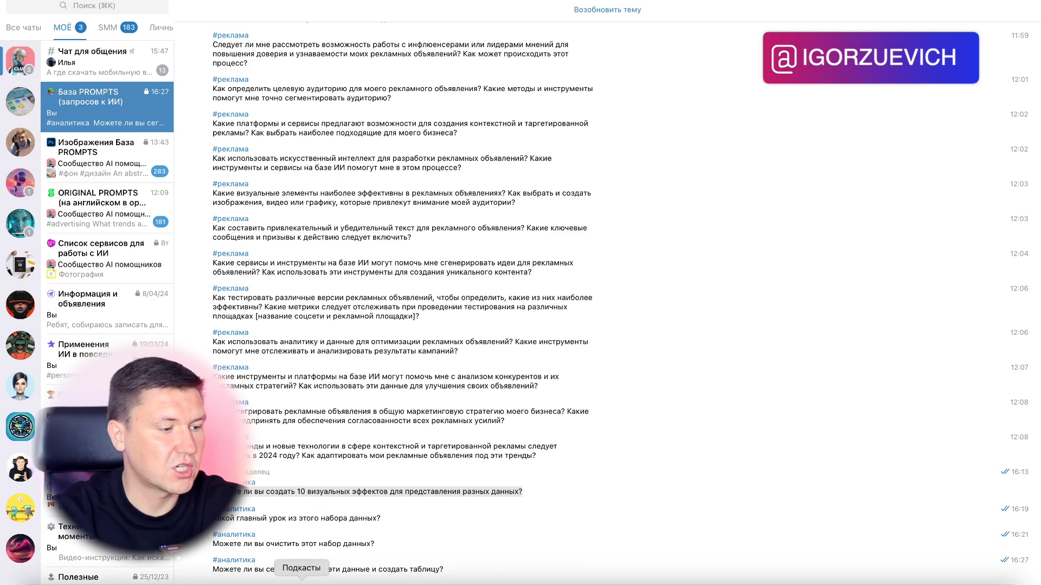
{"action": "left_click", "coordinate": [228, 580]}
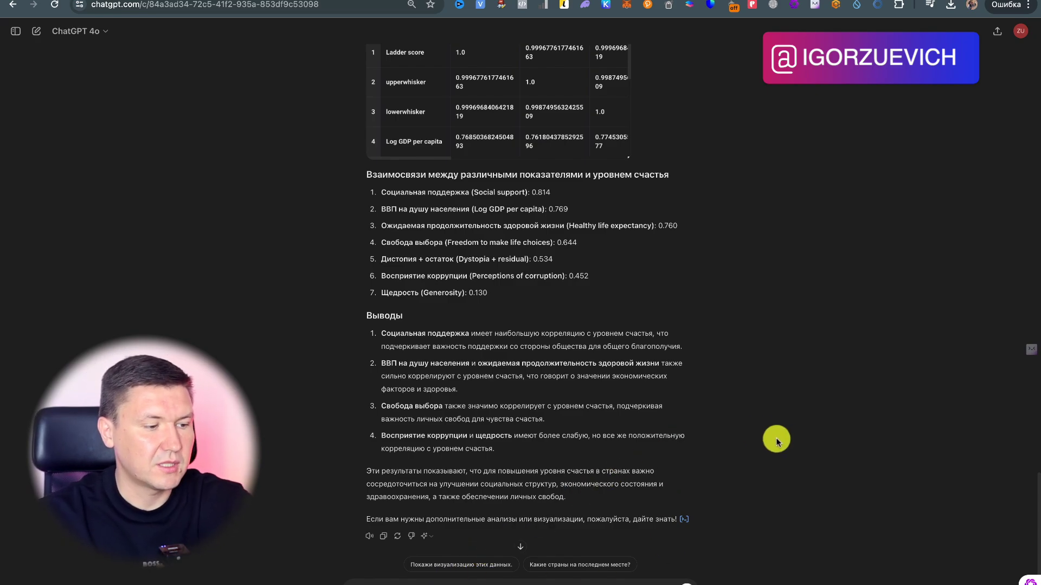
Send the 10-visualizations prompt and follow the top-10 bar chart and score histogram rendering.
{"action": "key", "text": "Return"}
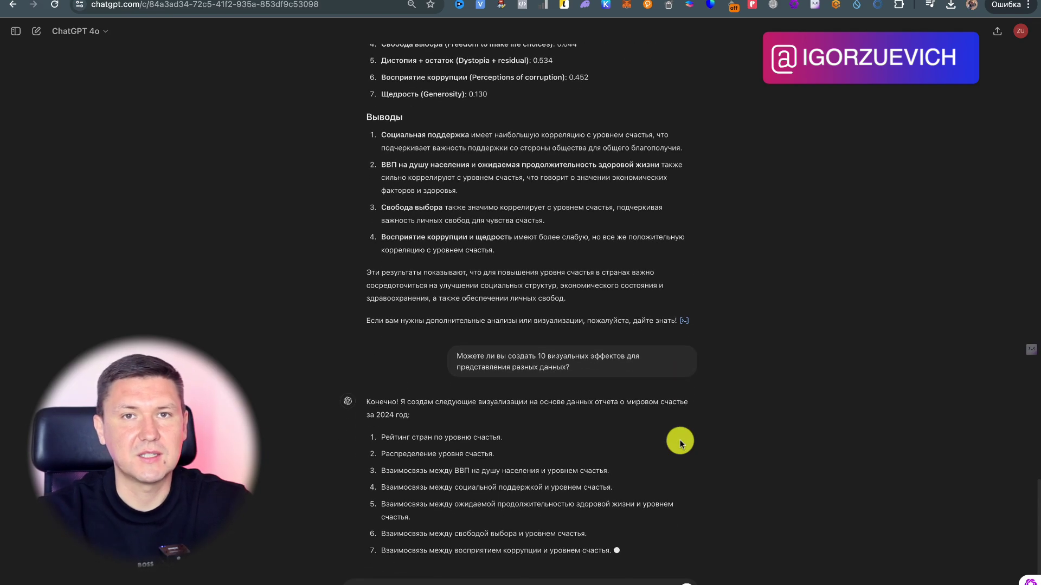
{"action": "scroll", "coordinate": [607, 318], "scroll_direction": "up", "scroll_amount": 2}
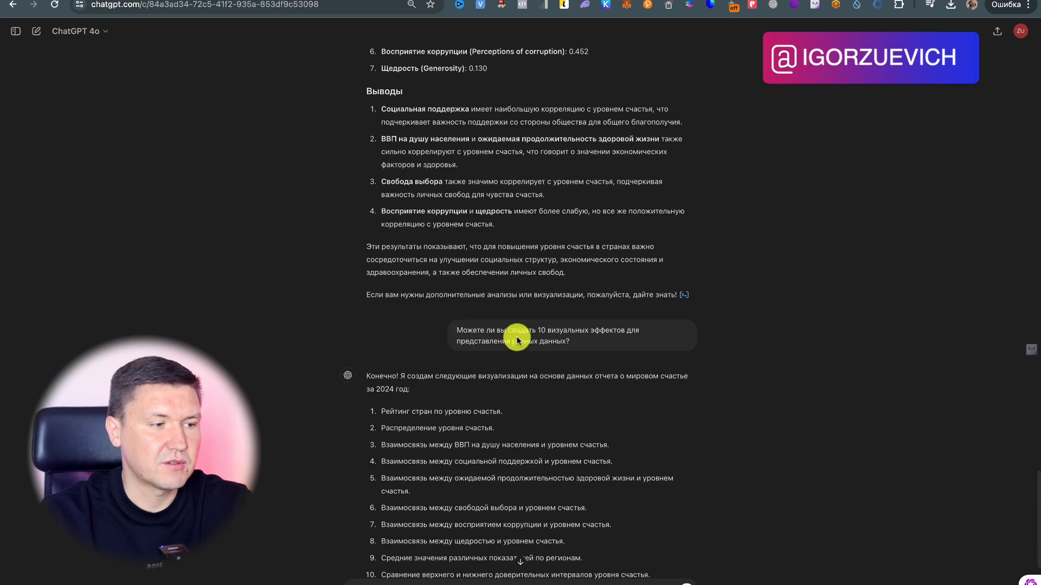
{"action": "scroll", "coordinate": [571, 343], "scroll_direction": "down", "scroll_amount": 2}
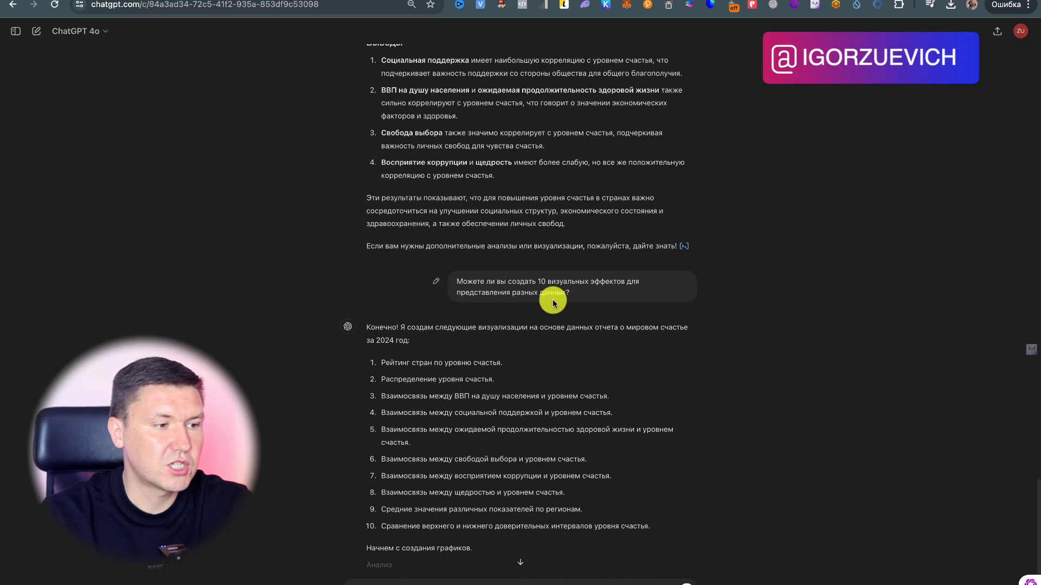
{"action": "scroll", "coordinate": [589, 292], "scroll_direction": "down", "scroll_amount": 1}
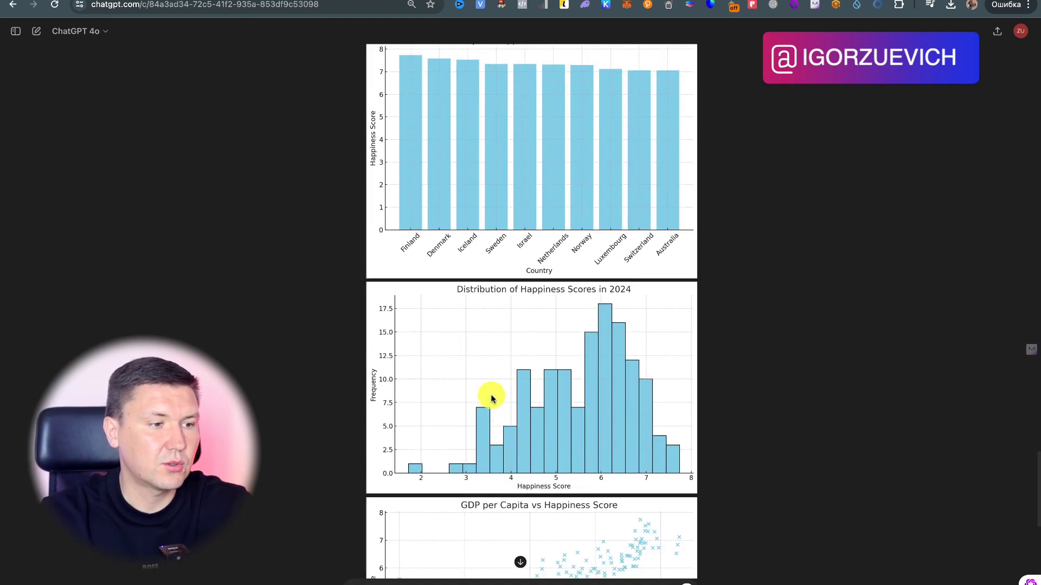
{"action": "scroll", "coordinate": [490, 395], "scroll_direction": "up", "scroll_amount": 3}
{"action": "scroll", "coordinate": [499, 379], "scroll_direction": "up", "scroll_amount": 2}
{"action": "scroll", "coordinate": [498, 223], "scroll_direction": "up", "scroll_amount": 1}
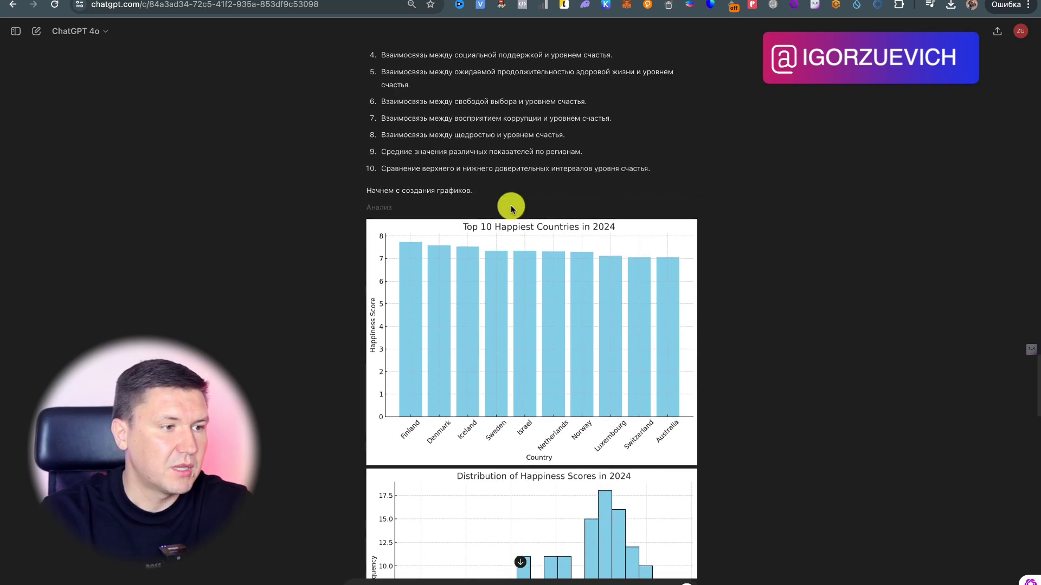
{"action": "scroll", "coordinate": [509, 239], "scroll_direction": "up", "scroll_amount": 2}
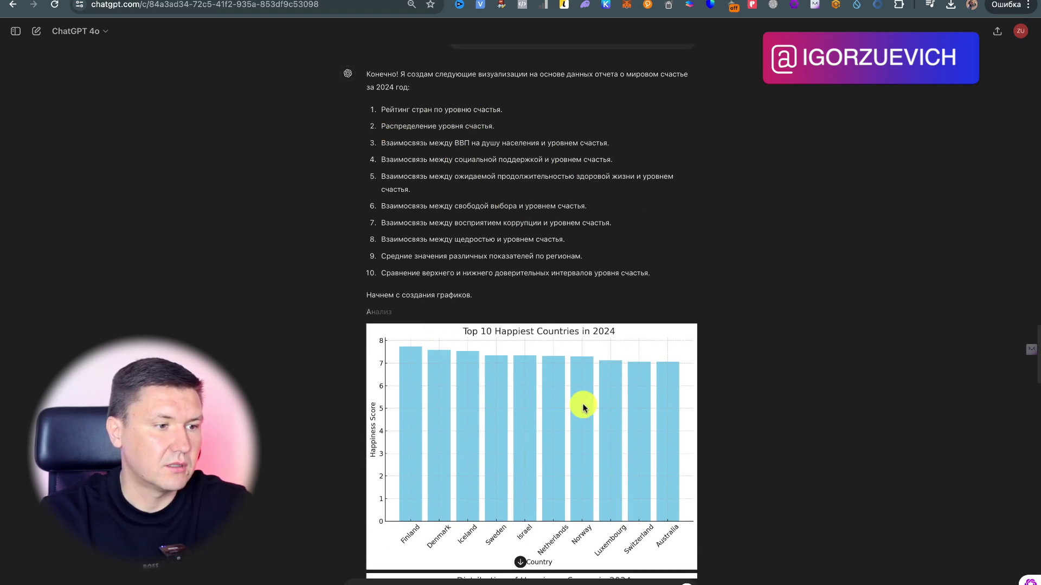
{"action": "scroll", "coordinate": [610, 428], "scroll_direction": "up", "scroll_amount": 2}
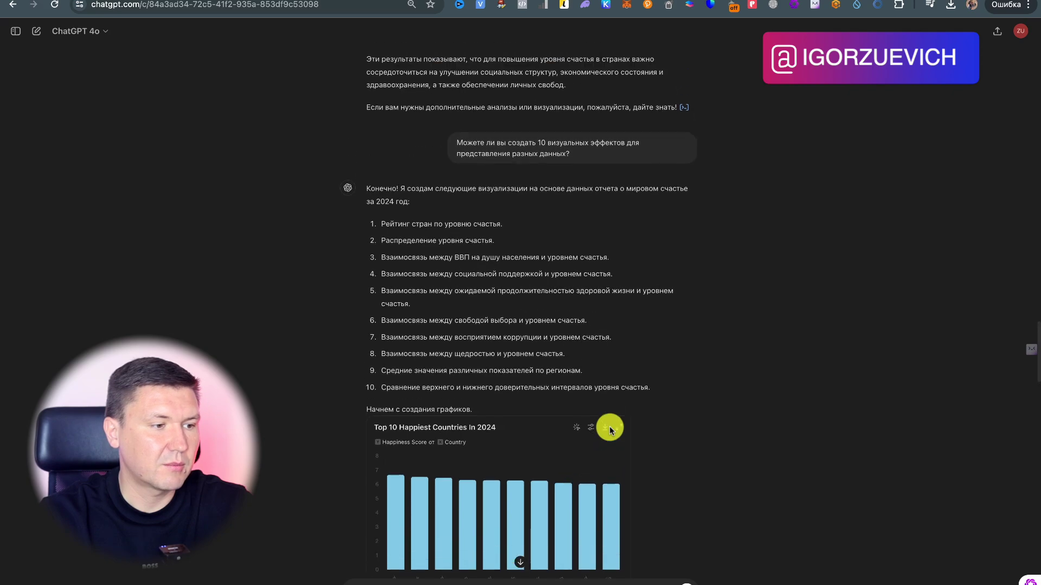
{"action": "scroll", "coordinate": [610, 428], "scroll_direction": "up", "scroll_amount": 1}
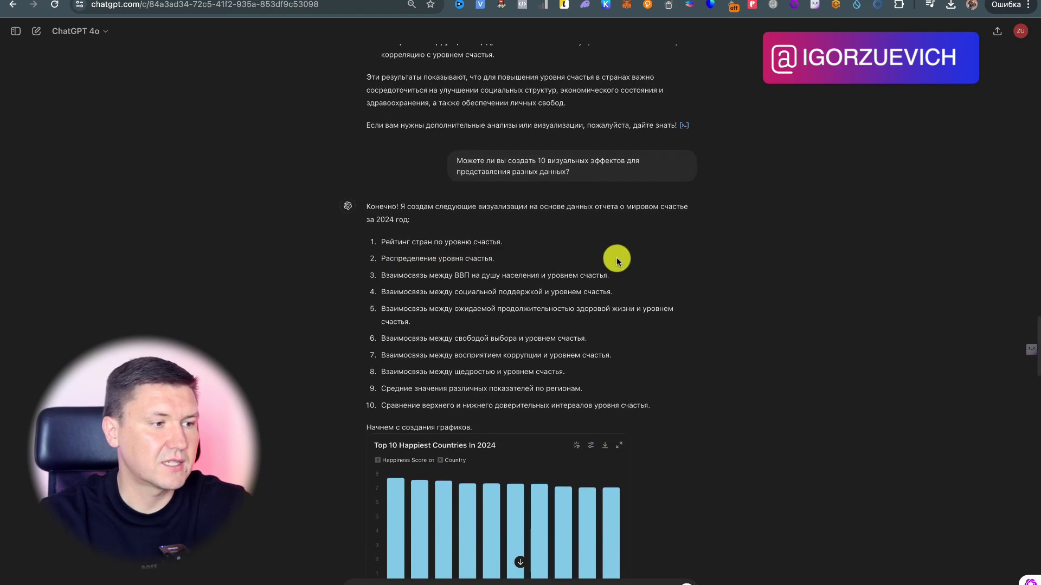
{"action": "scroll", "coordinate": [616, 260], "scroll_direction": "down", "scroll_amount": 4}
{"action": "scroll", "coordinate": [617, 260], "scroll_direction": "down", "scroll_amount": 3}
{"action": "scroll", "coordinate": [597, 244], "scroll_direction": "down", "scroll_amount": 2}
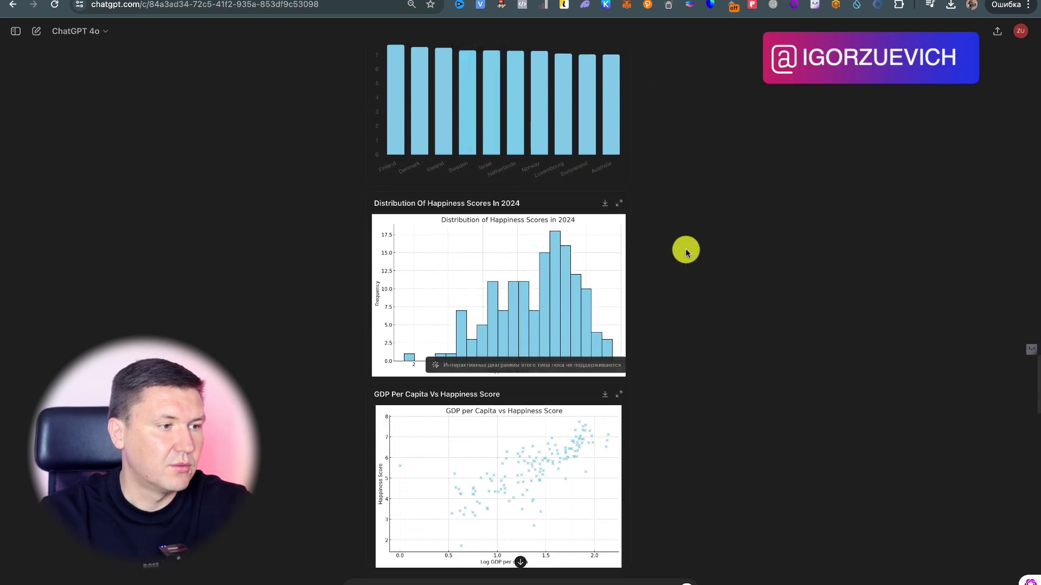
{"action": "scroll", "coordinate": [687, 312], "scroll_direction": "up", "scroll_amount": 8}
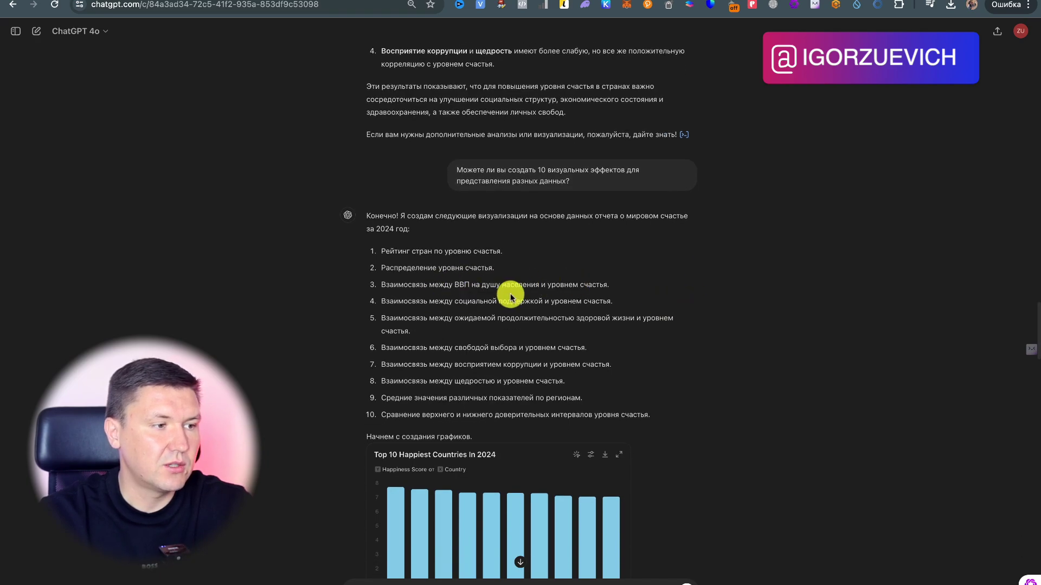
{"action": "scroll", "coordinate": [418, 291], "scroll_direction": "down", "scroll_amount": 1}
{"action": "scroll", "coordinate": [502, 239], "scroll_direction": "down", "scroll_amount": 4}
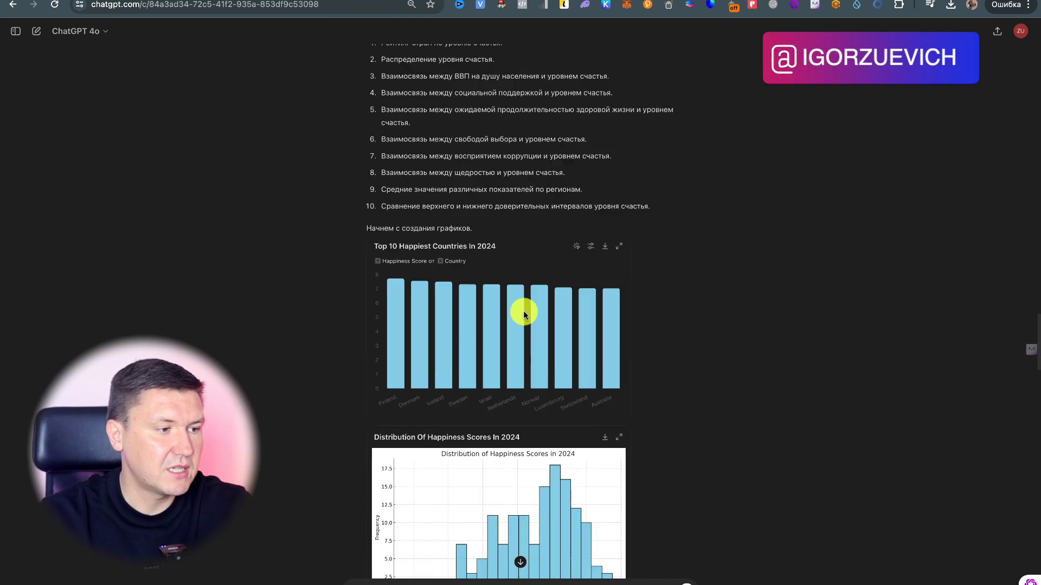
{"action": "scroll", "coordinate": [522, 311], "scroll_direction": "down", "scroll_amount": 10}
{"action": "scroll", "coordinate": [525, 316], "scroll_direction": "down", "scroll_amount": 3}
{"action": "scroll", "coordinate": [525, 316], "scroll_direction": "down", "scroll_amount": 6}
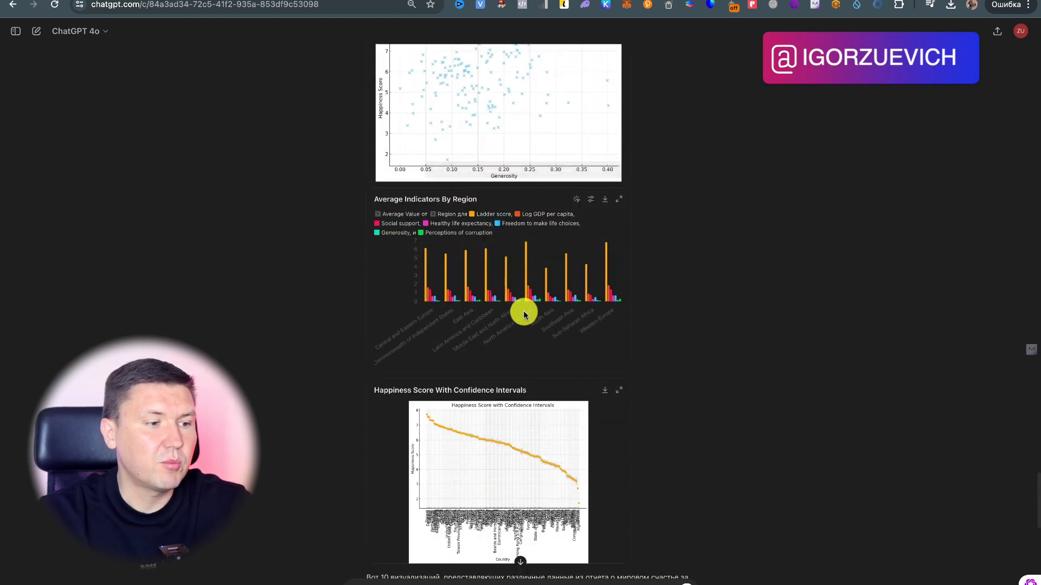
{"action": "scroll", "coordinate": [525, 314], "scroll_direction": "down", "scroll_amount": 2}
{"action": "scroll", "coordinate": [524, 315], "scroll_direction": "down", "scroll_amount": 5}
{"action": "scroll", "coordinate": [524, 313], "scroll_direction": "up", "scroll_amount": 2}
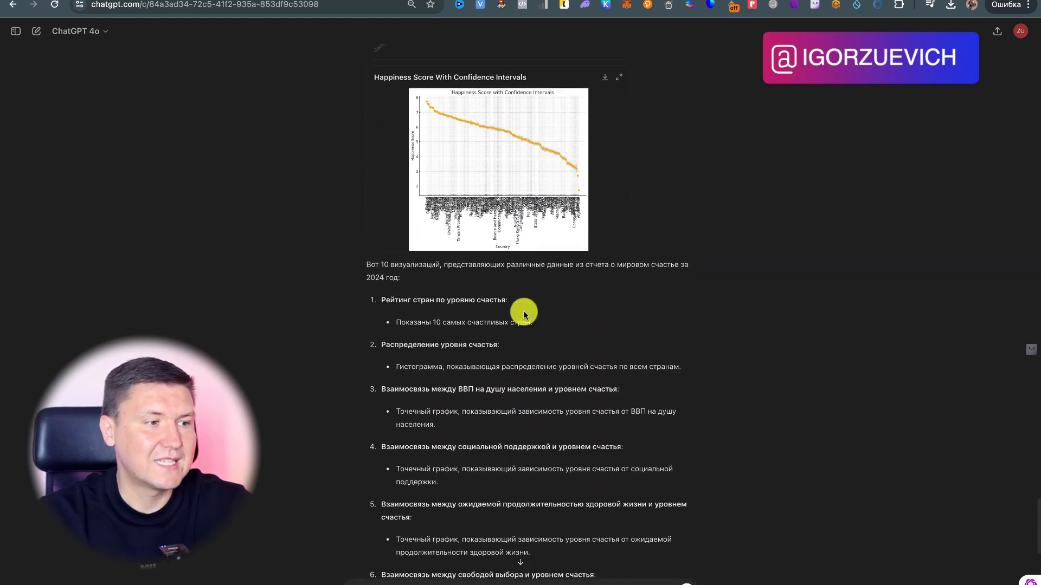
{"action": "scroll", "coordinate": [525, 311], "scroll_direction": "up", "scroll_amount": 3}
{"action": "scroll", "coordinate": [525, 310], "scroll_direction": "down", "scroll_amount": 4}
{"action": "scroll", "coordinate": [522, 293], "scroll_direction": "down", "scroll_amount": 2}
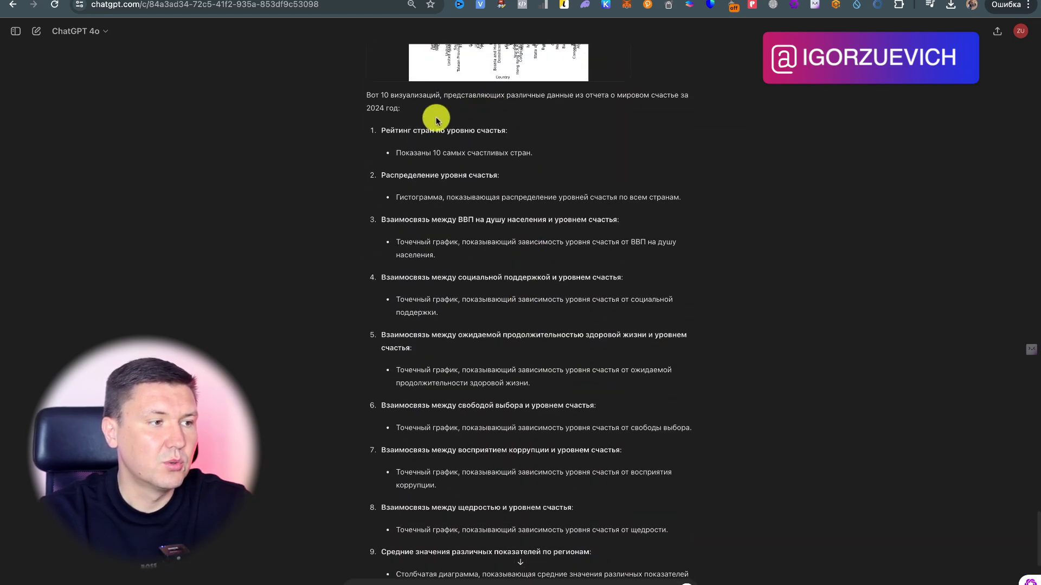
{"action": "scroll", "coordinate": [663, 309], "scroll_direction": "down", "scroll_amount": 3}
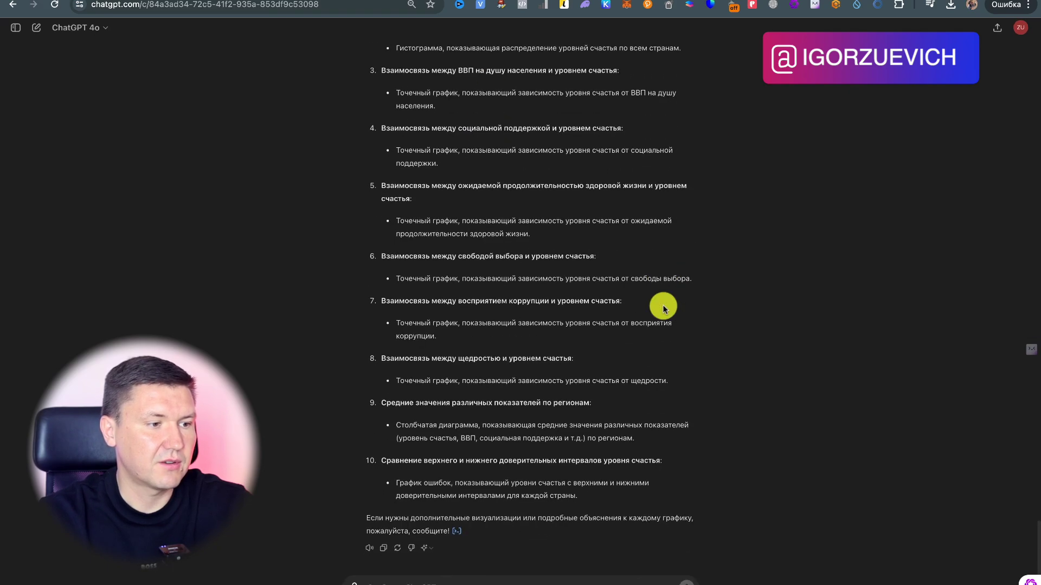
{"action": "scroll", "coordinate": [663, 309], "scroll_direction": "up", "scroll_amount": 1}
{"action": "scroll", "coordinate": [664, 309], "scroll_direction": "up", "scroll_amount": 1}
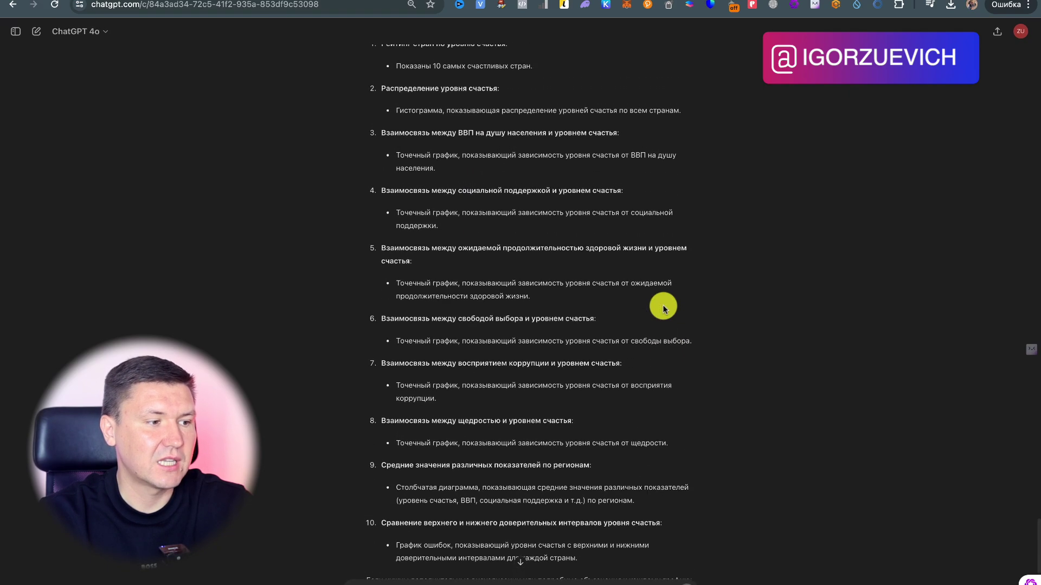
{"action": "scroll", "coordinate": [664, 309], "scroll_direction": "up", "scroll_amount": 3}
{"action": "scroll", "coordinate": [663, 309], "scroll_direction": "up", "scroll_amount": 4}
{"action": "scroll", "coordinate": [763, 280], "scroll_direction": "up", "scroll_amount": 2}
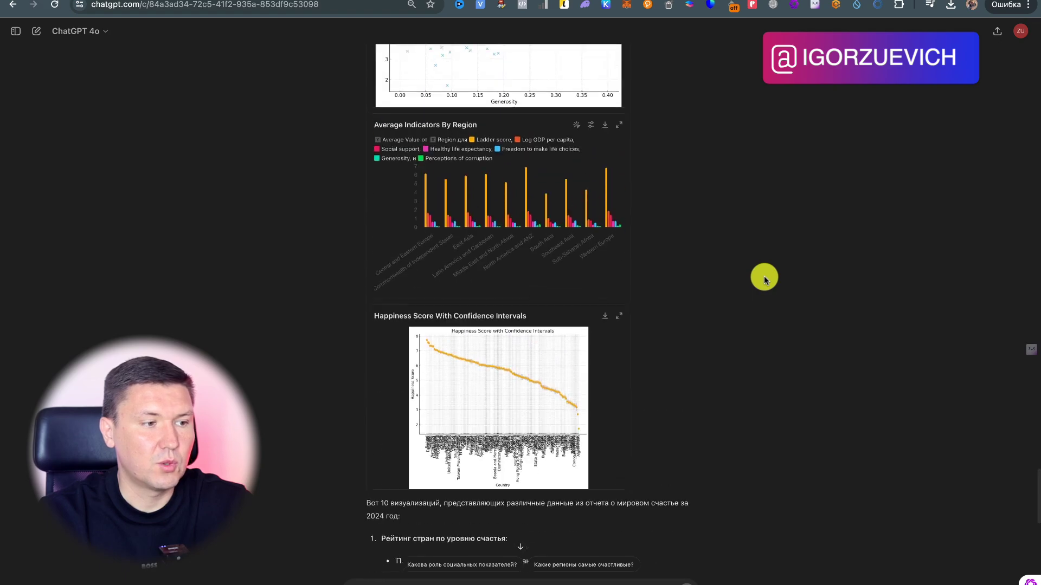
{"action": "scroll", "coordinate": [763, 280], "scroll_direction": "up", "scroll_amount": 1}
{"action": "scroll", "coordinate": [763, 280], "scroll_direction": "up", "scroll_amount": 3}
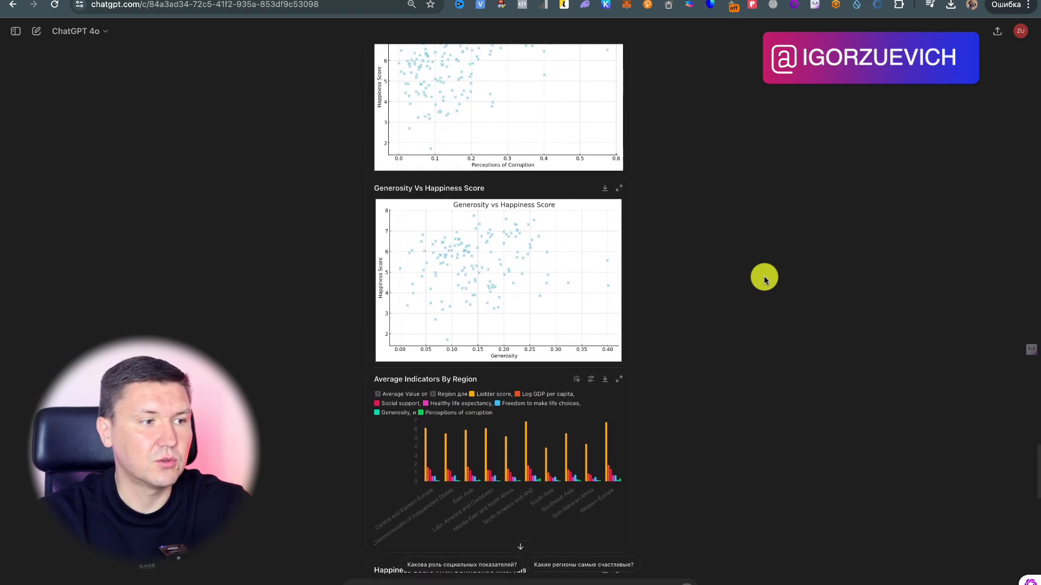
{"action": "scroll", "coordinate": [764, 279], "scroll_direction": "up", "scroll_amount": 3}
{"action": "scroll", "coordinate": [763, 280], "scroll_direction": "up", "scroll_amount": 1}
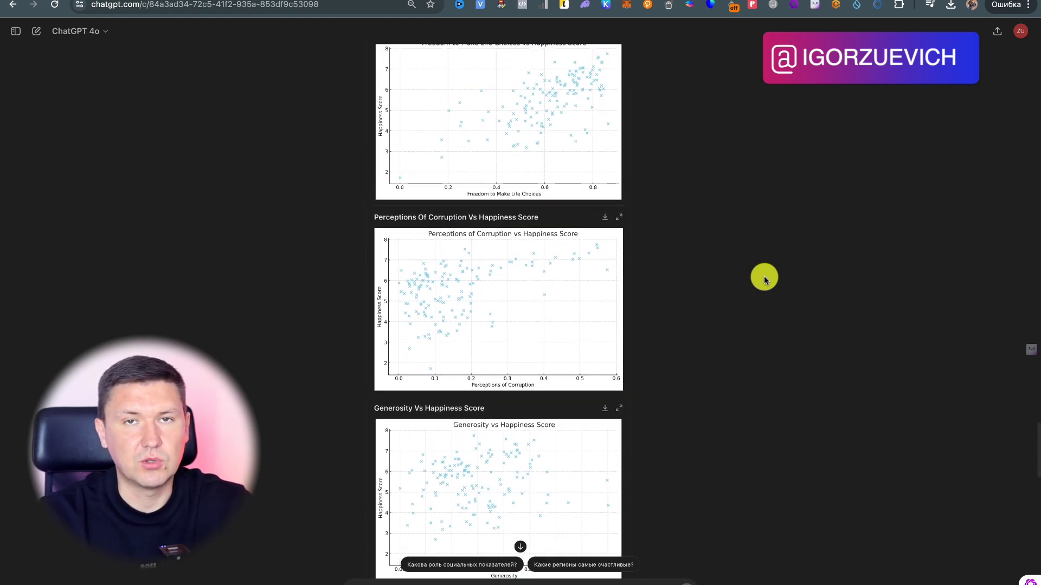
{"action": "scroll", "coordinate": [763, 276], "scroll_direction": "up", "scroll_amount": 2}
{"action": "scroll", "coordinate": [763, 275], "scroll_direction": "up", "scroll_amount": 5}
{"action": "scroll", "coordinate": [764, 278], "scroll_direction": "up", "scroll_amount": 4}
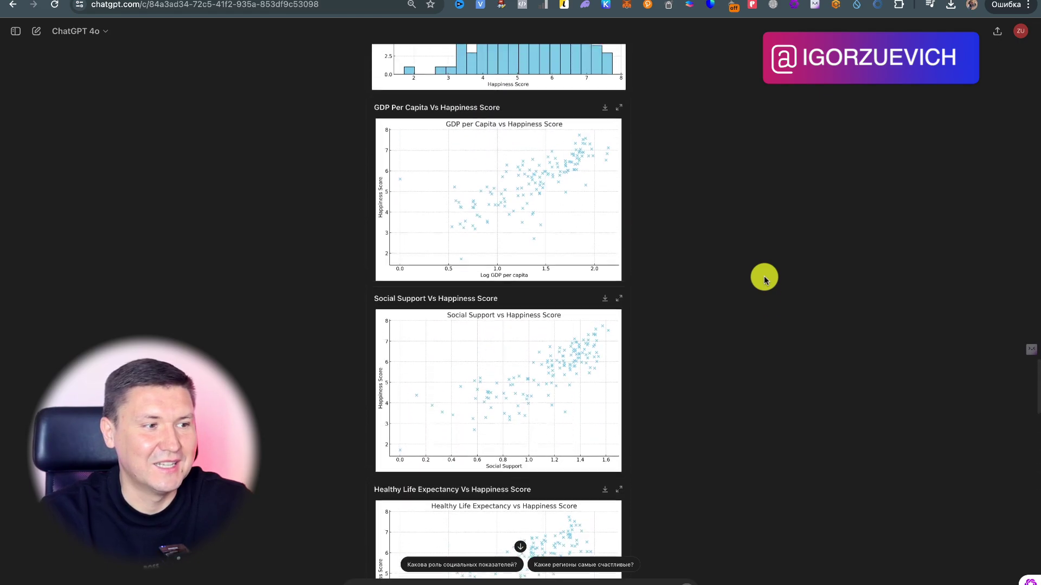
{"action": "scroll", "coordinate": [764, 279], "scroll_direction": "up", "scroll_amount": 4}
{"action": "scroll", "coordinate": [764, 278], "scroll_direction": "up", "scroll_amount": 5}
{"action": "scroll", "coordinate": [763, 278], "scroll_direction": "up", "scroll_amount": 3}
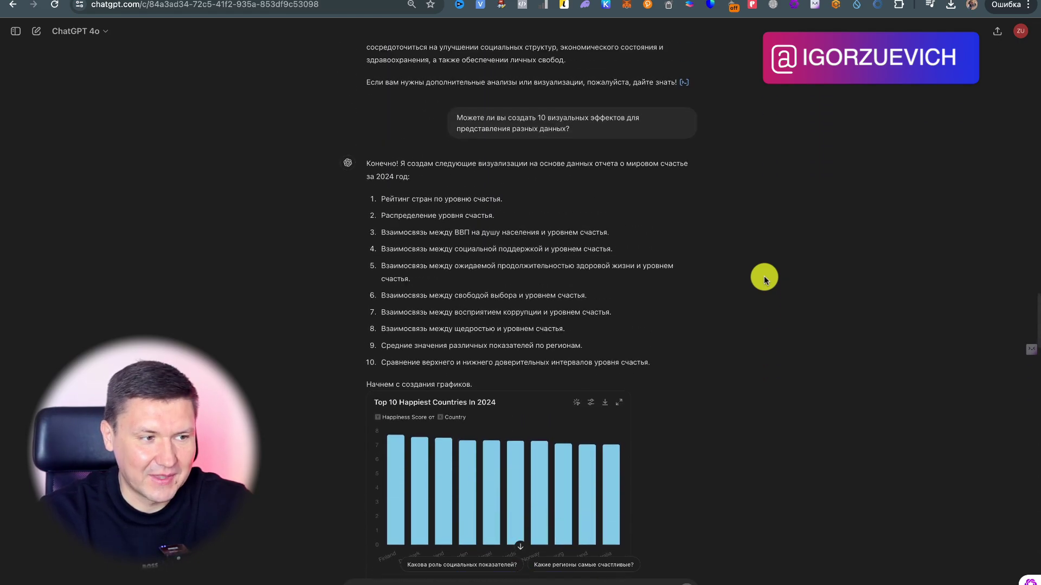
Review the charts, then ask ChatGPT 'Можете ли вы создать визуальное облако слов?' for a country word cloud.
{"action": "scroll", "coordinate": [764, 278], "scroll_direction": "down", "scroll_amount": 5}
{"action": "scroll", "coordinate": [764, 278], "scroll_direction": "down", "scroll_amount": 10}
{"action": "scroll", "coordinate": [764, 278], "scroll_direction": "down", "scroll_amount": 10}
{"action": "scroll", "coordinate": [763, 275], "scroll_direction": "down", "scroll_amount": 4}
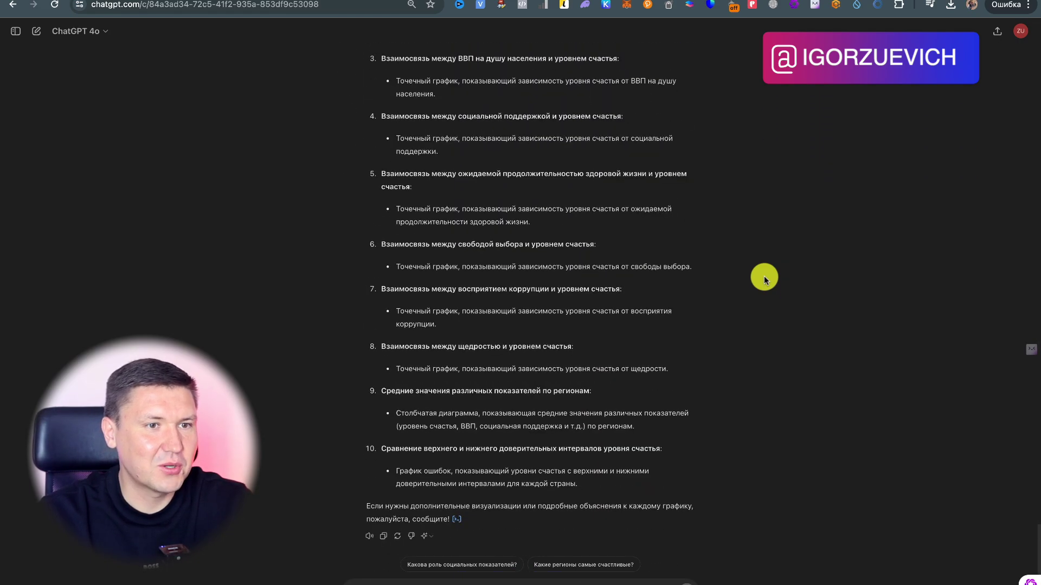
{"action": "scroll", "coordinate": [763, 275], "scroll_direction": "up", "scroll_amount": 5}
{"action": "scroll", "coordinate": [763, 276], "scroll_direction": "up", "scroll_amount": 5}
{"action": "scroll", "coordinate": [763, 276], "scroll_direction": "up", "scroll_amount": 3}
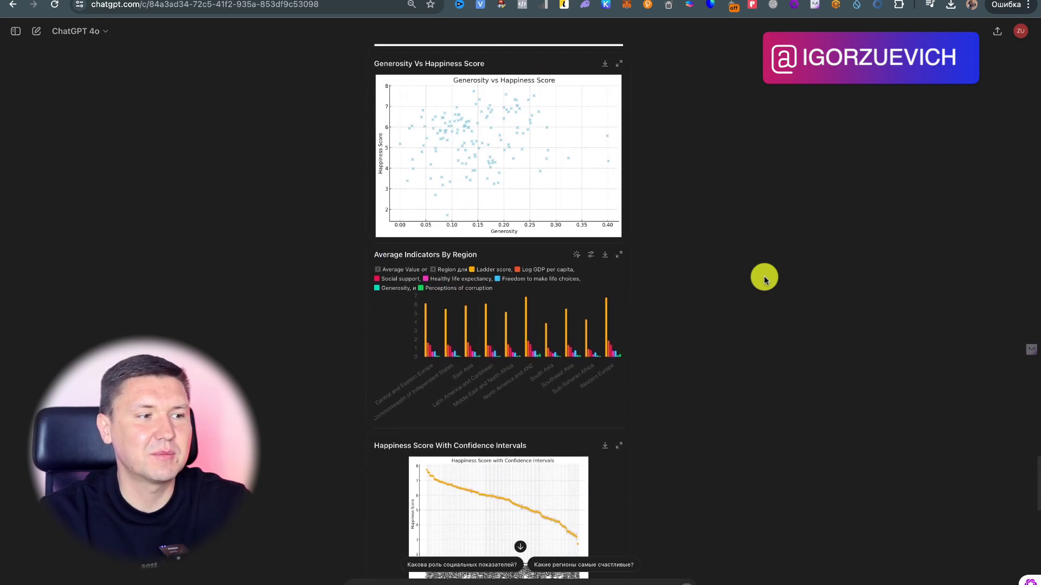
{"action": "scroll", "coordinate": [763, 275], "scroll_direction": "up", "scroll_amount": 2}
{"action": "scroll", "coordinate": [763, 275], "scroll_direction": "up", "scroll_amount": 2}
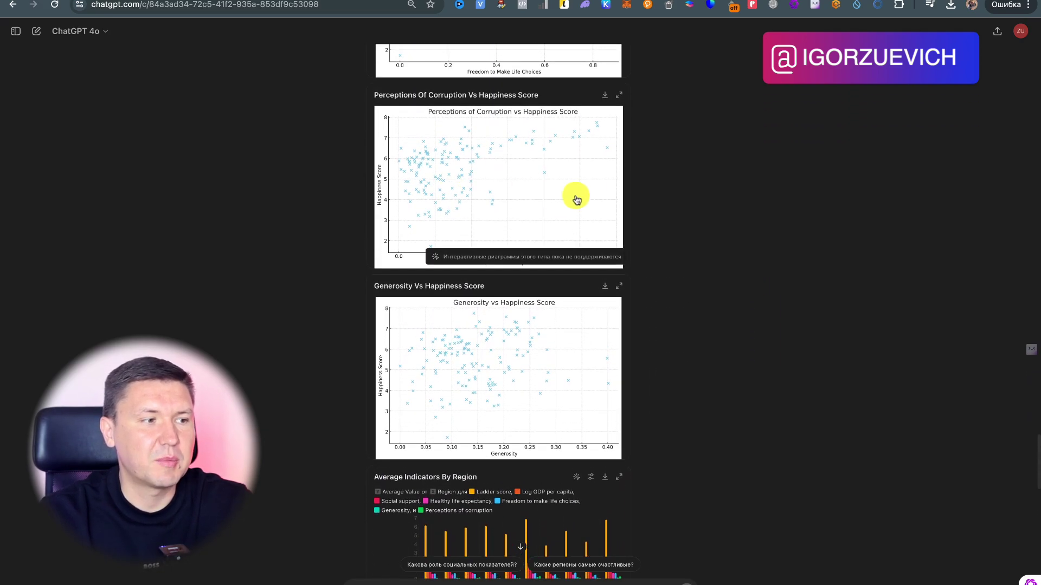
{"action": "scroll", "coordinate": [772, 255], "scroll_direction": "up", "scroll_amount": 1}
{"action": "scroll", "coordinate": [772, 255], "scroll_direction": "up", "scroll_amount": 4}
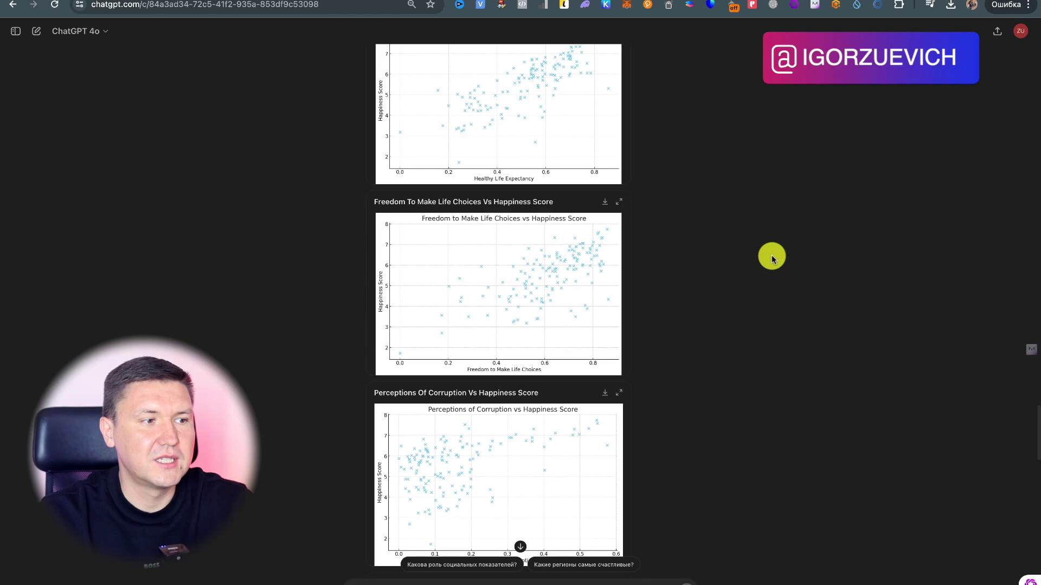
{"action": "scroll", "coordinate": [772, 258], "scroll_direction": "down", "scroll_amount": 10}
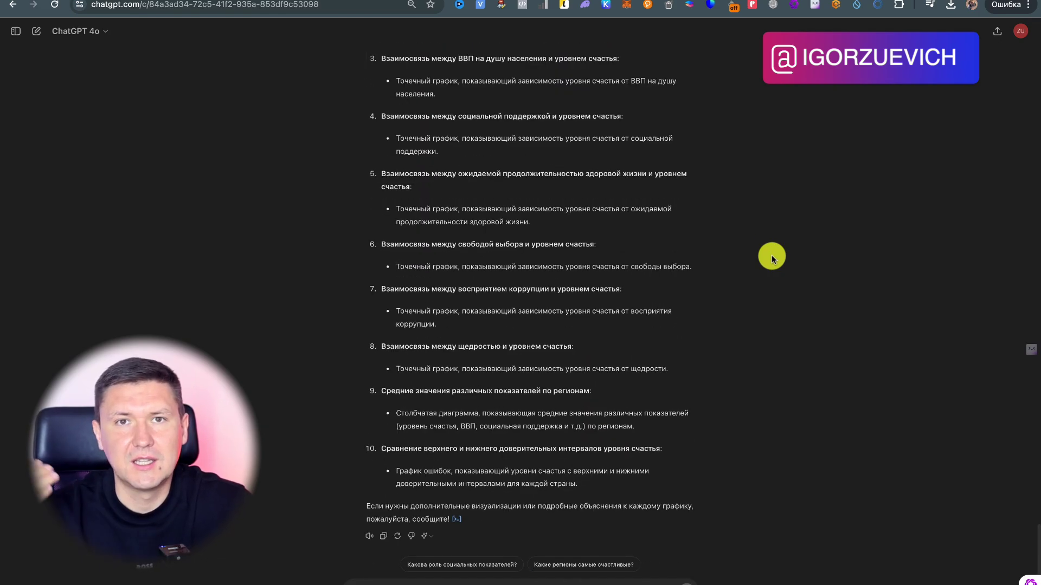
{"action": "scroll", "coordinate": [772, 259], "scroll_direction": "up", "scroll_amount": 2}
{"action": "scroll", "coordinate": [772, 259], "scroll_direction": "up", "scroll_amount": 3}
{"action": "scroll", "coordinate": [771, 258], "scroll_direction": "up", "scroll_amount": 4}
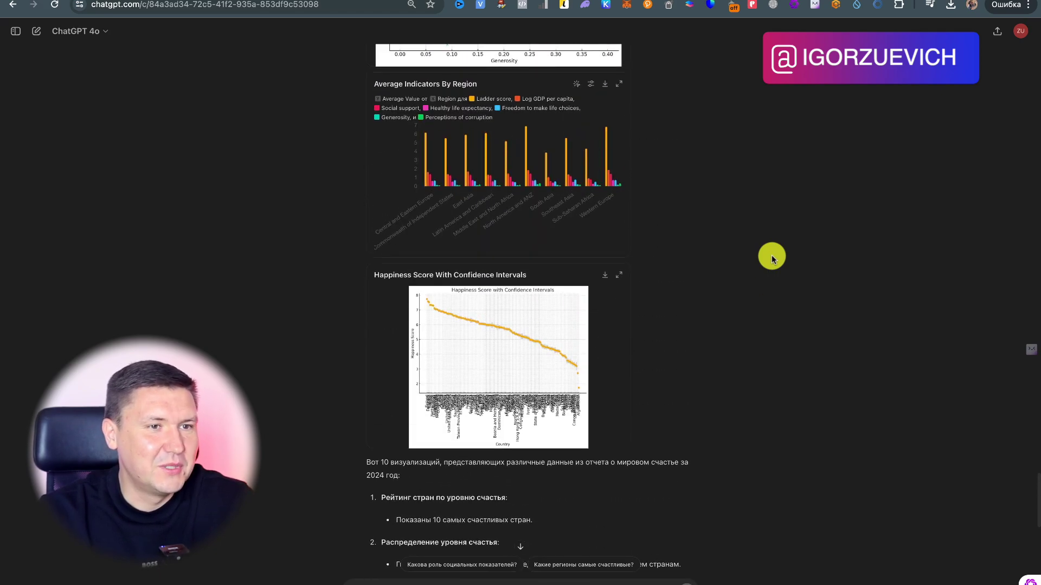
{"action": "scroll", "coordinate": [772, 259], "scroll_direction": "up", "scroll_amount": 8}
{"action": "scroll", "coordinate": [767, 249], "scroll_direction": "up", "scroll_amount": 5}
{"action": "scroll", "coordinate": [644, 133], "scroll_direction": "up", "scroll_amount": 5}
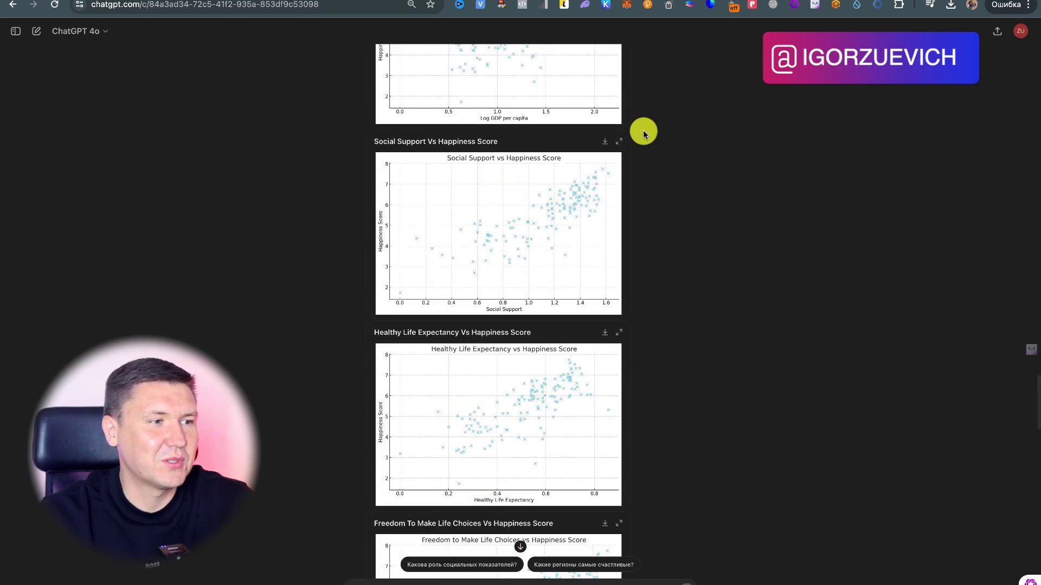
{"action": "scroll", "coordinate": [644, 132], "scroll_direction": "up", "scroll_amount": 3}
{"action": "scroll", "coordinate": [643, 133], "scroll_direction": "down", "scroll_amount": 2}
{"action": "scroll", "coordinate": [643, 133], "scroll_direction": "down", "scroll_amount": 15}
{"action": "scroll", "coordinate": [643, 133], "scroll_direction": "down", "scroll_amount": 3}
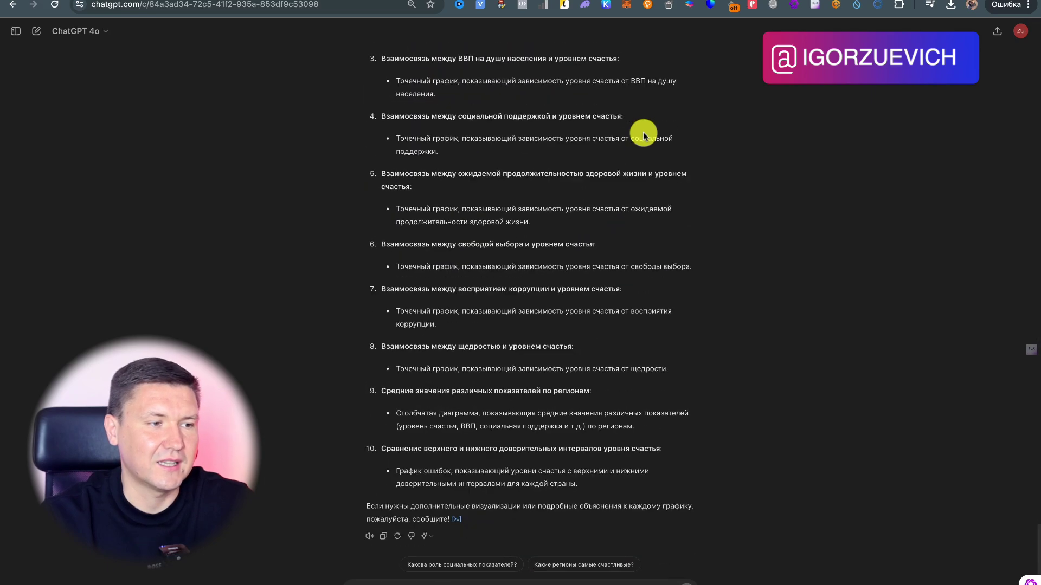
{"action": "left_click", "coordinate": [614, 554]}
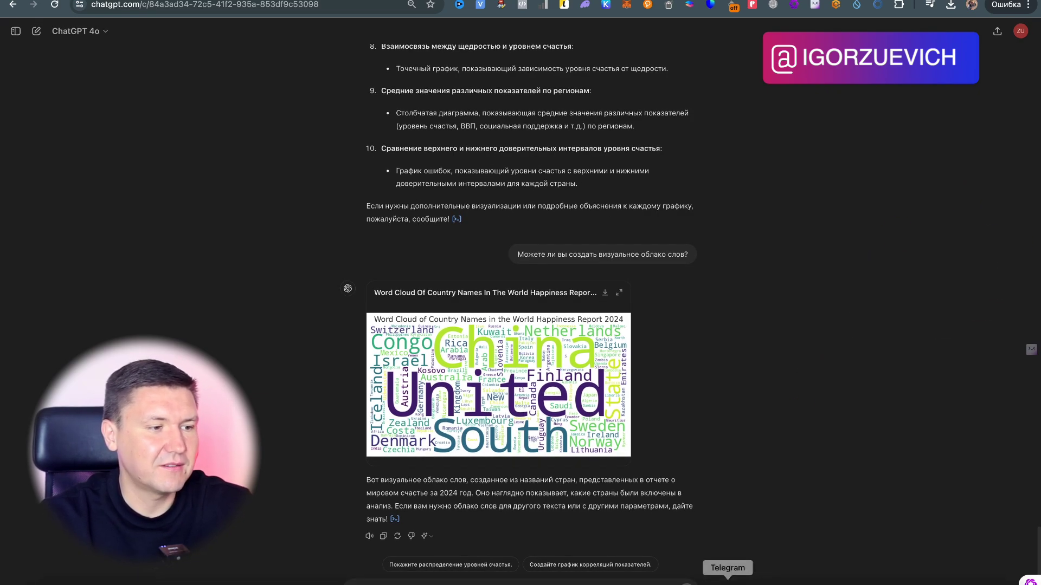
Switch to Telegram's 'База PROMPTS (запросов к ИИ)' channel of saved prompts.
{"action": "left_click", "coordinate": [728, 582]}
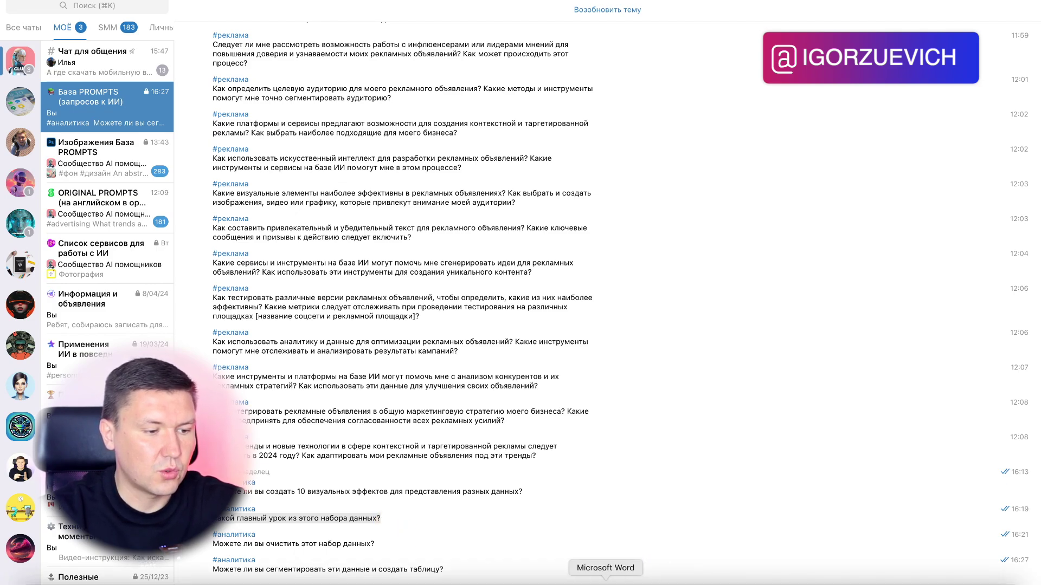
Ask ChatGPT the saved prompt 'Какой главный урок из этого набора данных?'.
{"action": "left_click", "coordinate": [228, 578]}
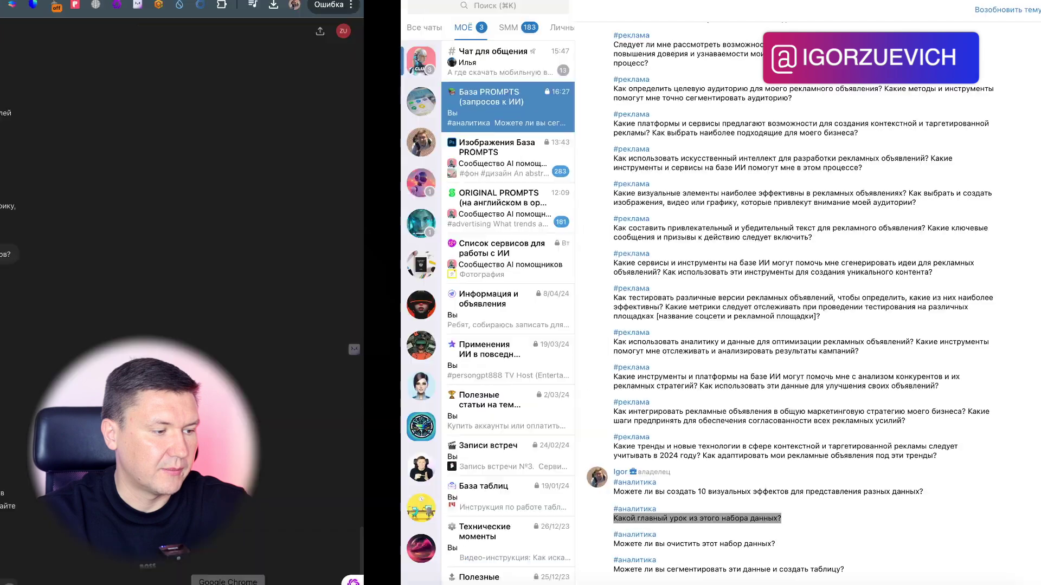
{"action": "left_click", "coordinate": [462, 565]}
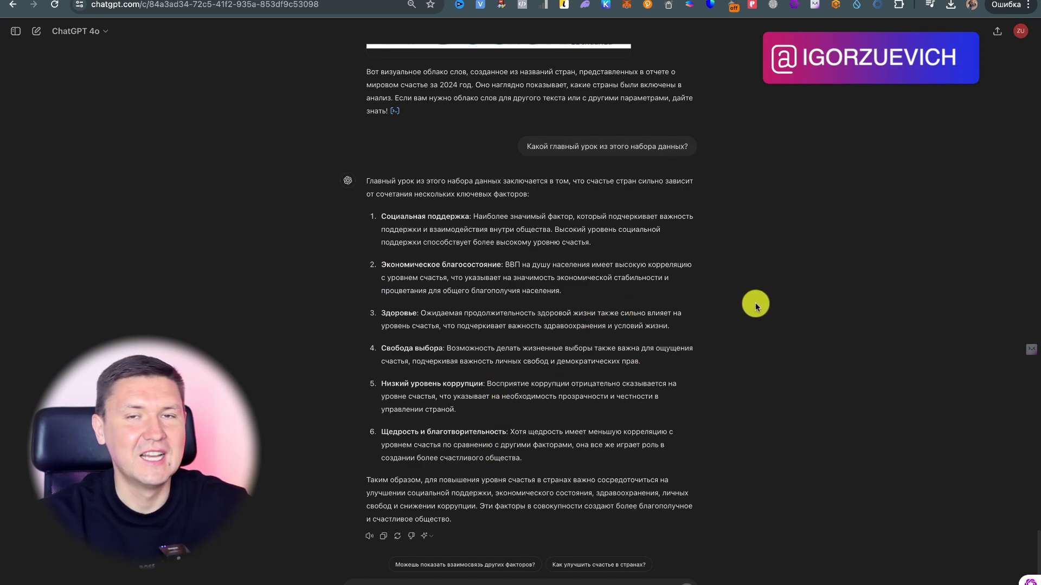
Read through ChatGPT's answer on social support, economy, health, freedom, corruption and generosity.
{"action": "scroll", "coordinate": [769, 395], "scroll_direction": "up", "scroll_amount": 1}
{"action": "scroll", "coordinate": [769, 394], "scroll_direction": "down", "scroll_amount": 1}
{"action": "scroll", "coordinate": [768, 394], "scroll_direction": "up", "scroll_amount": 10}
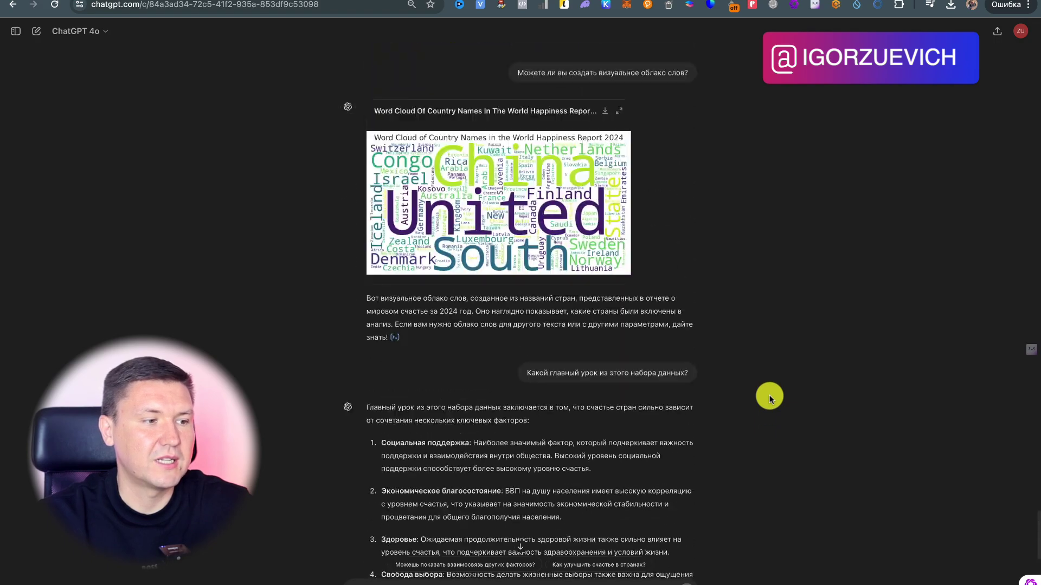
{"action": "scroll", "coordinate": [769, 394], "scroll_direction": "up", "scroll_amount": 10}
{"action": "scroll", "coordinate": [769, 394], "scroll_direction": "up", "scroll_amount": 10}
{"action": "scroll", "coordinate": [768, 394], "scroll_direction": "up", "scroll_amount": 10}
{"action": "scroll", "coordinate": [769, 395], "scroll_direction": "up", "scroll_amount": 10}
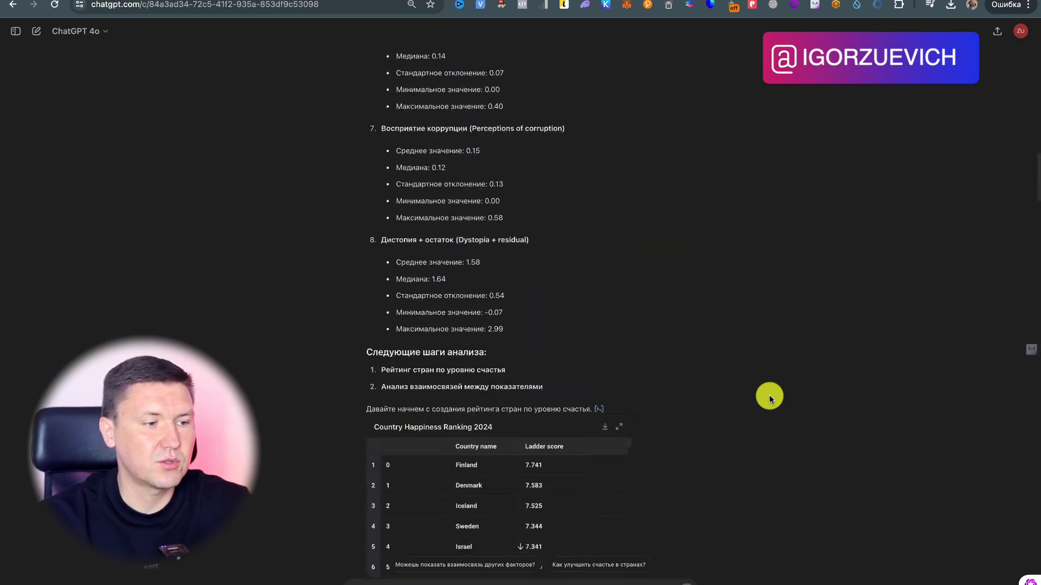
{"action": "scroll", "coordinate": [768, 394], "scroll_direction": "up", "scroll_amount": 10}
{"action": "scroll", "coordinate": [769, 395], "scroll_direction": "down", "scroll_amount": 5}
{"action": "scroll", "coordinate": [770, 397], "scroll_direction": "down", "scroll_amount": 10}
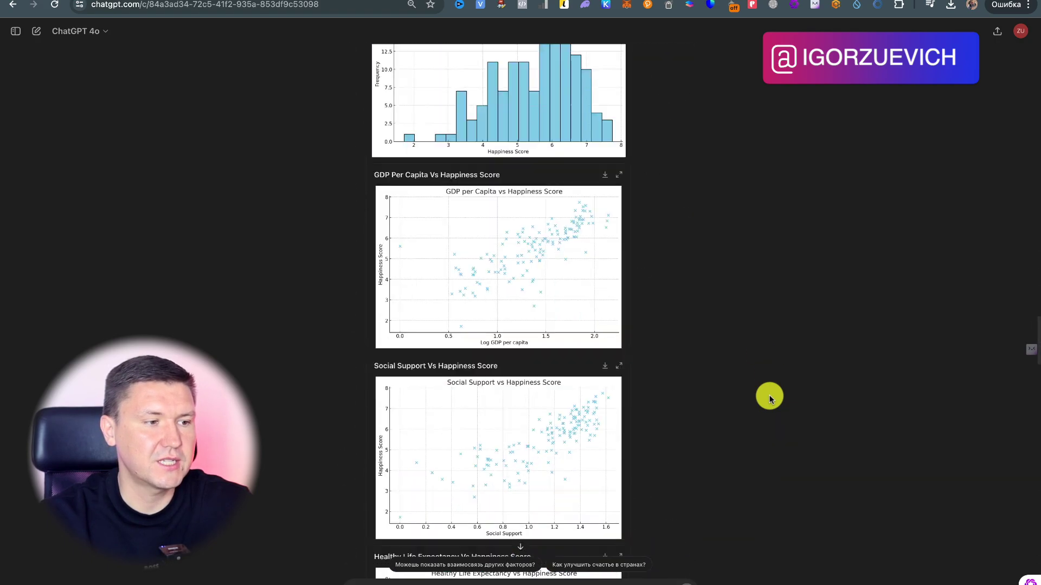
{"action": "scroll", "coordinate": [769, 397], "scroll_direction": "down", "scroll_amount": 10}
{"action": "scroll", "coordinate": [769, 397], "scroll_direction": "down", "scroll_amount": 10}
{"action": "scroll", "coordinate": [769, 397], "scroll_direction": "down", "scroll_amount": 2}
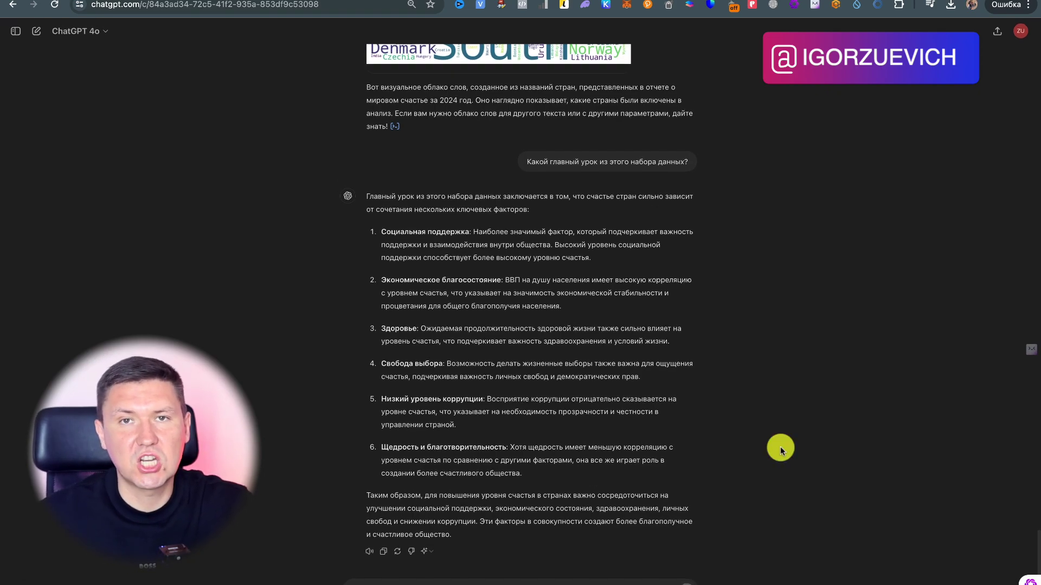
Request 'Создай презентацию на основе этих данных.' and open the downloaded World_Happiness_Report_2024_Presentation.pptx.
{"action": "key", "text": "Return"}
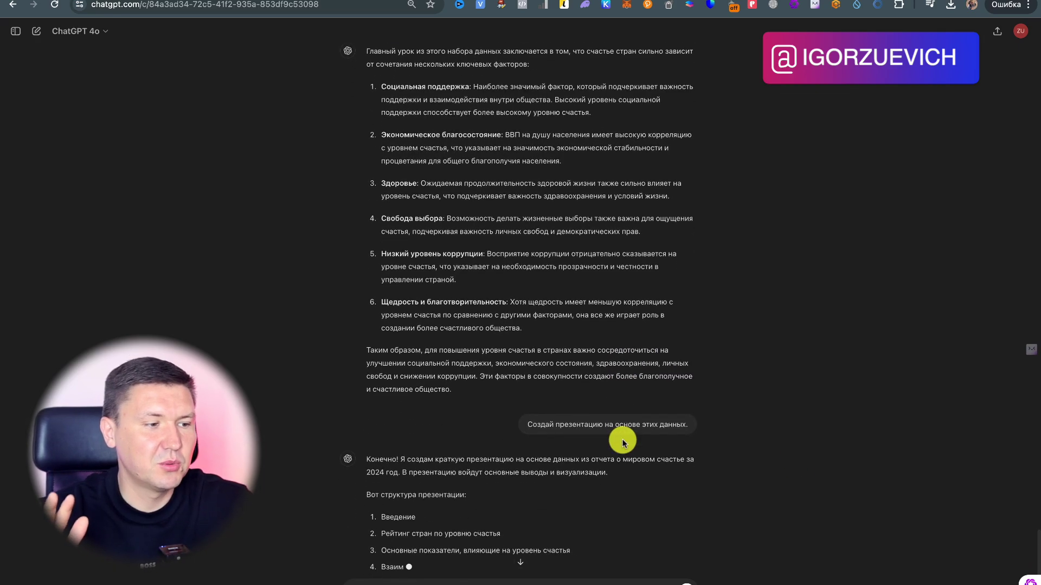
{"action": "scroll", "coordinate": [560, 225], "scroll_direction": "up", "scroll_amount": 1}
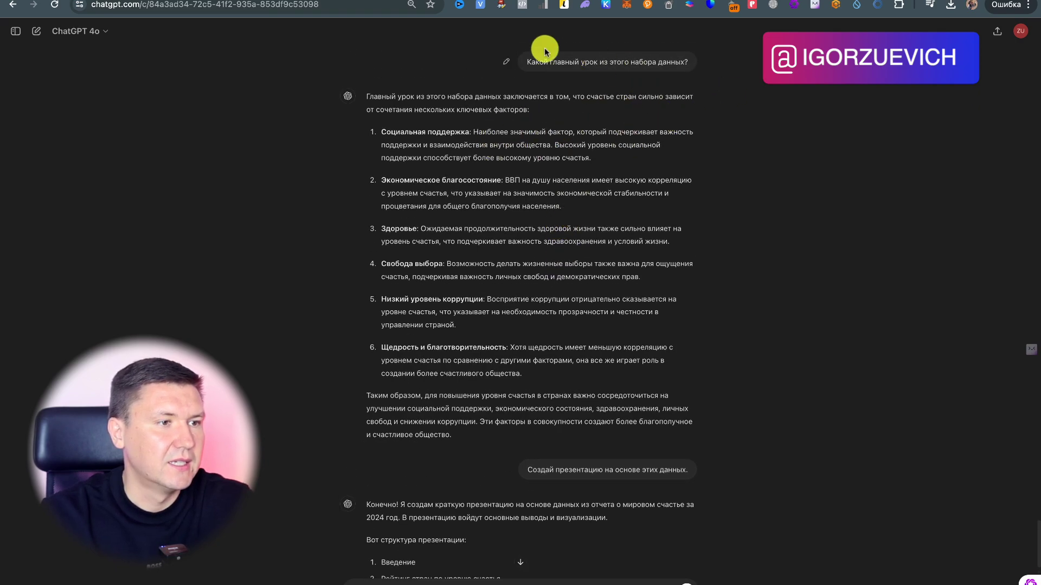
{"action": "scroll", "coordinate": [671, 177], "scroll_direction": "down", "scroll_amount": 3}
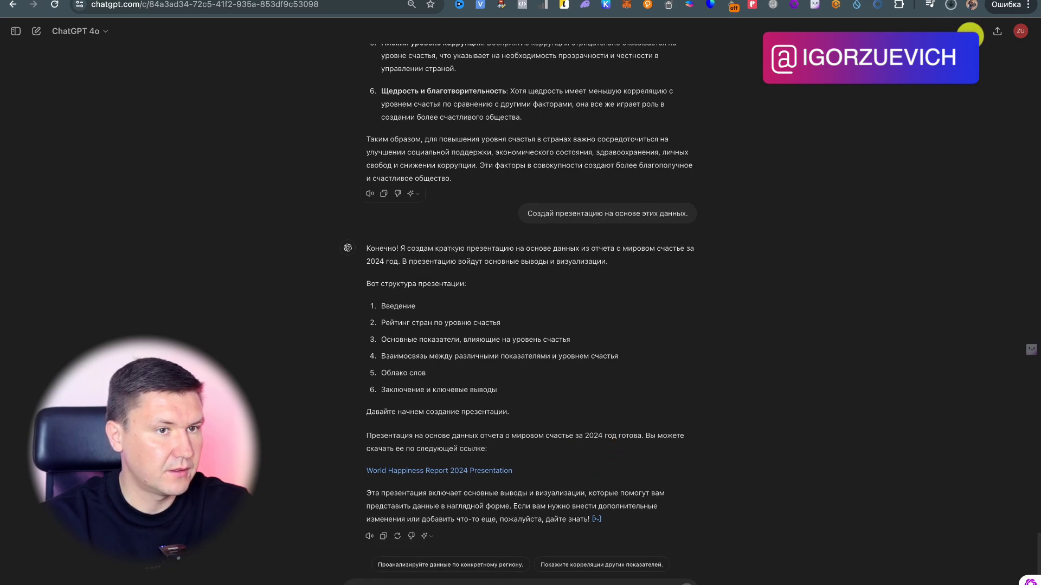
{"action": "left_click", "coordinate": [951, 4]}
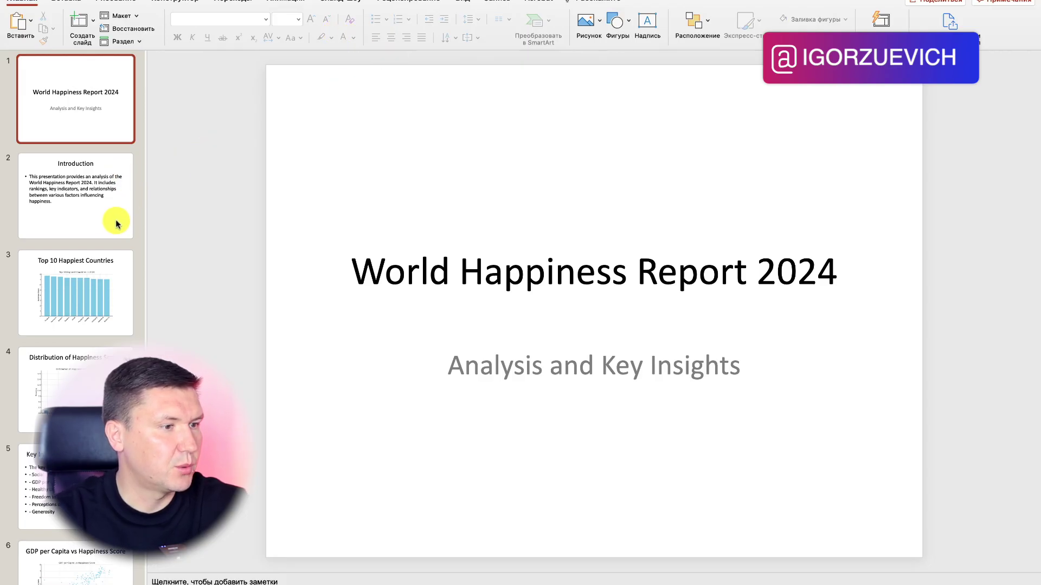
{"action": "left_click", "coordinate": [116, 224]}
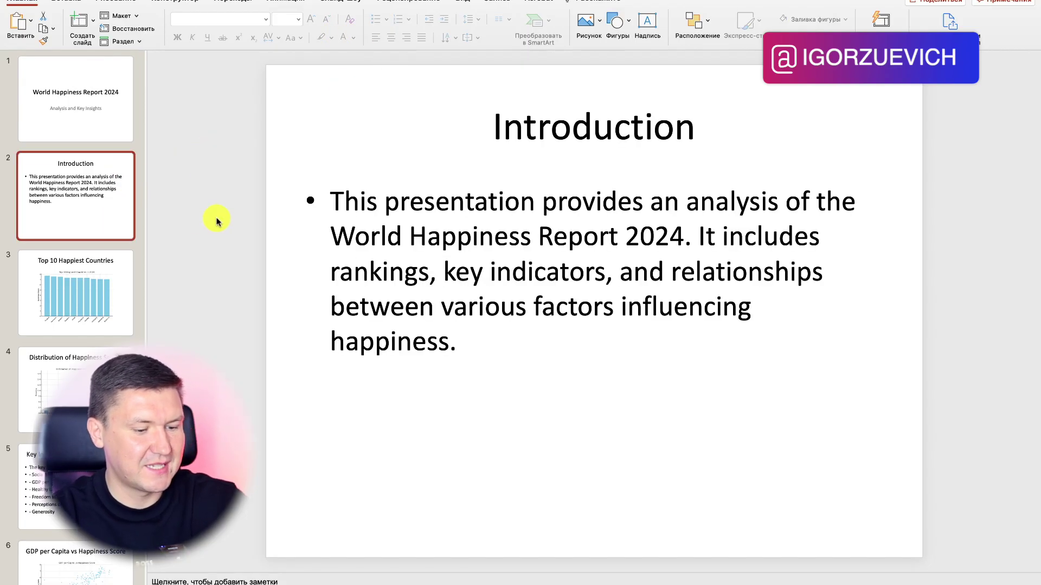
{"action": "key", "text": "Down"}
{"action": "key", "text": "Down"}
{"action": "key", "text": "Down"}
{"action": "key", "text": "Down"}
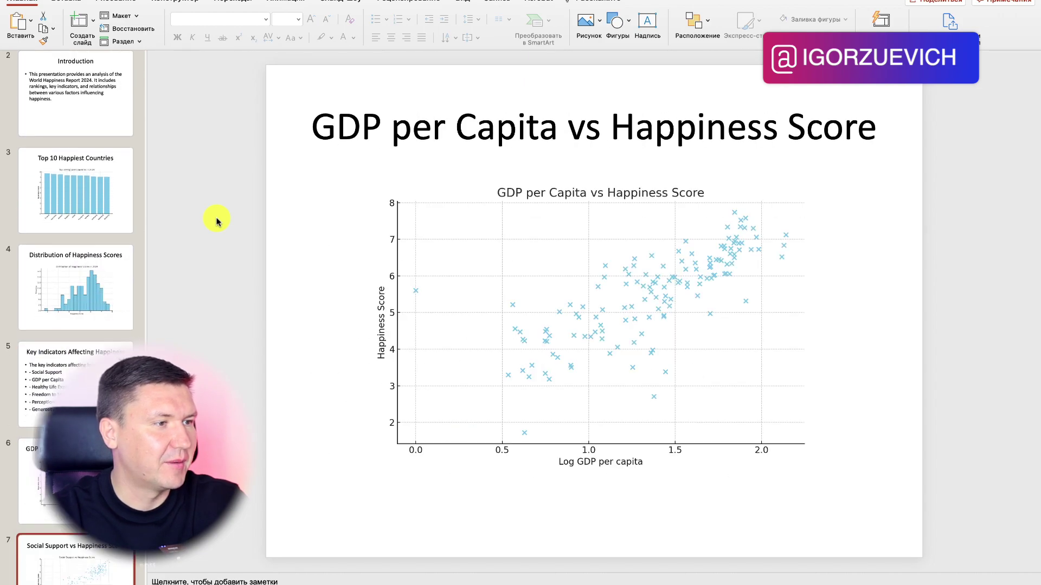
{"action": "key", "text": "Down"}
{"action": "key", "text": "Up"}
{"action": "key", "text": "Up"}
{"action": "key", "text": "Down"}
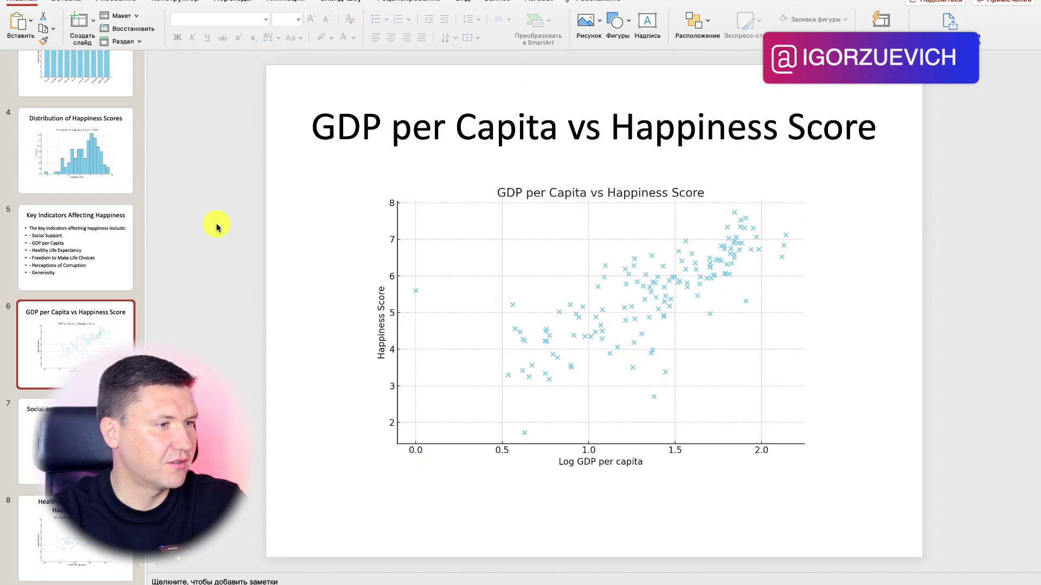
{"action": "key", "text": "Down"}
{"action": "key", "text": "Down"}
{"action": "key", "text": "Down"}
{"action": "key", "text": "Down"}
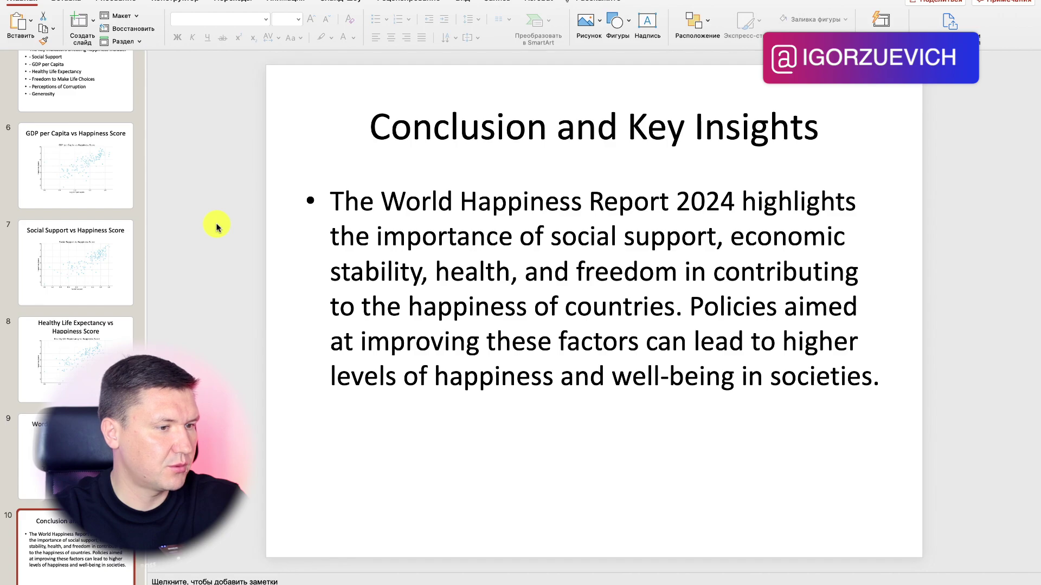
{"action": "key", "text": "Up"}
{"action": "key", "text": "Up"}
{"action": "key", "text": "Up"}
{"action": "key", "text": "Up"}
{"action": "key", "text": "Up"}
{"action": "key", "text": "Up"}
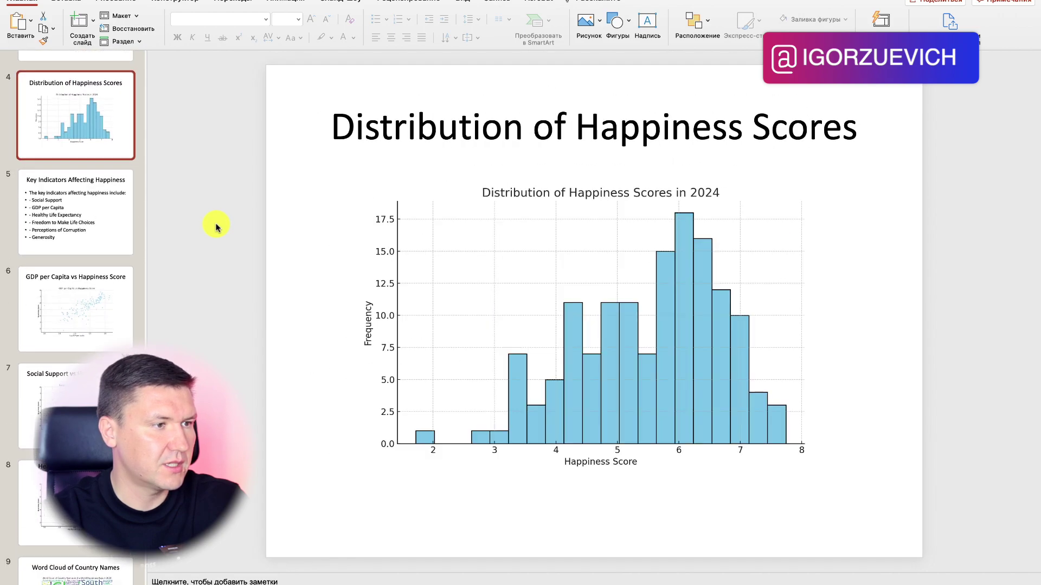
{"action": "key", "text": "Up"}
{"action": "key", "text": "Up"}
{"action": "key", "text": "Up"}
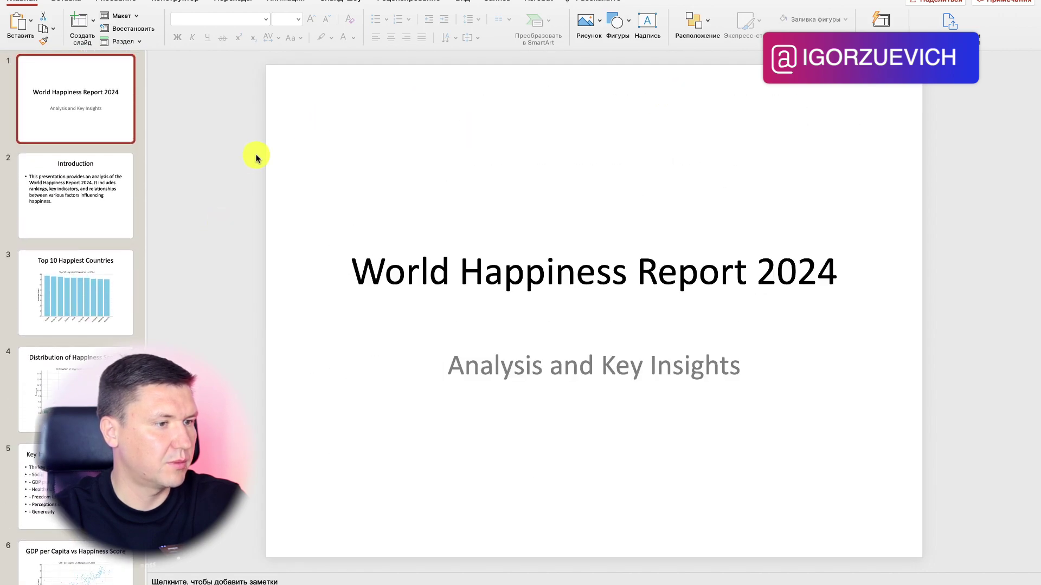
{"action": "key", "text": "Down"}
{"action": "key", "text": "Up"}
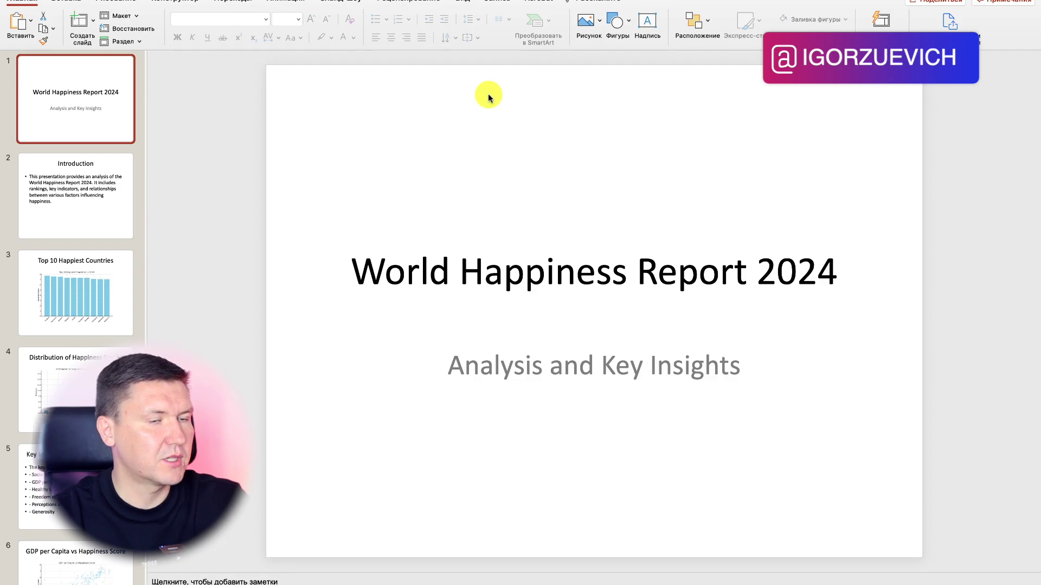
{"action": "left_click", "coordinate": [105, 156]}
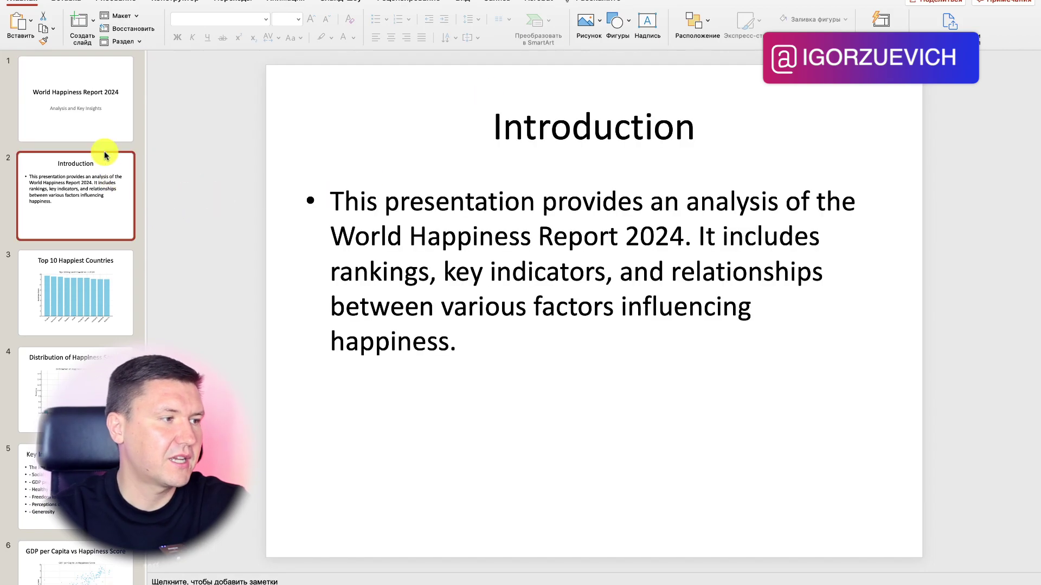
{"action": "left_click", "coordinate": [81, 79]}
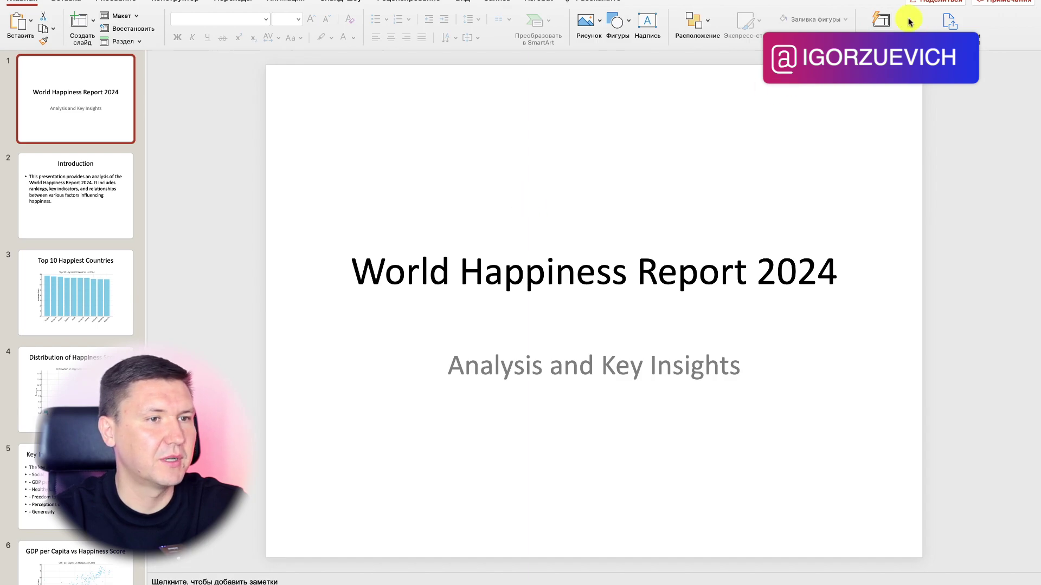
Try Designer ideas on the title slide, ending with the black oval design.
{"action": "left_click", "coordinate": [880, 24]}
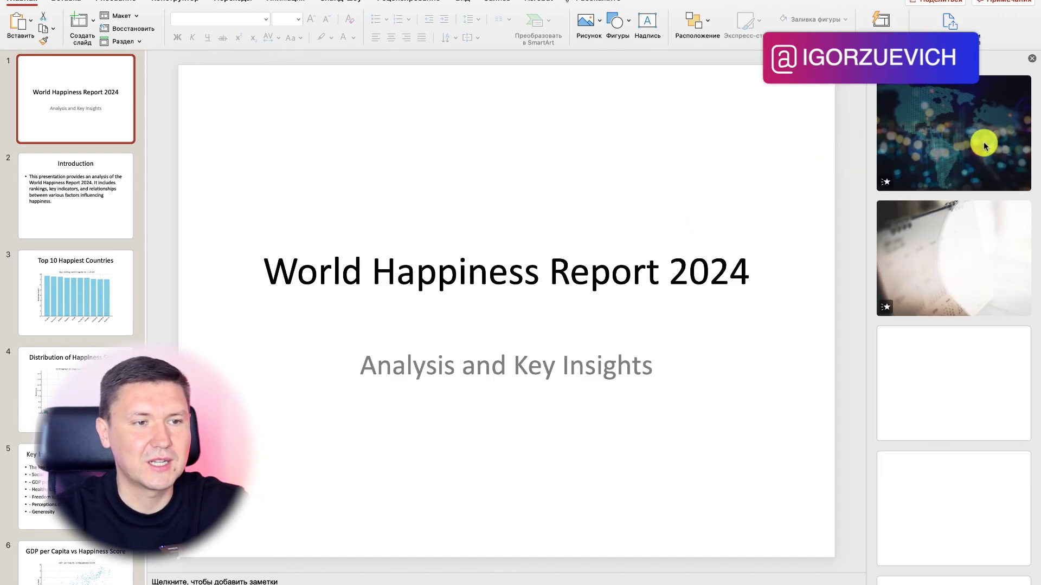
{"action": "left_click", "coordinate": [962, 277]}
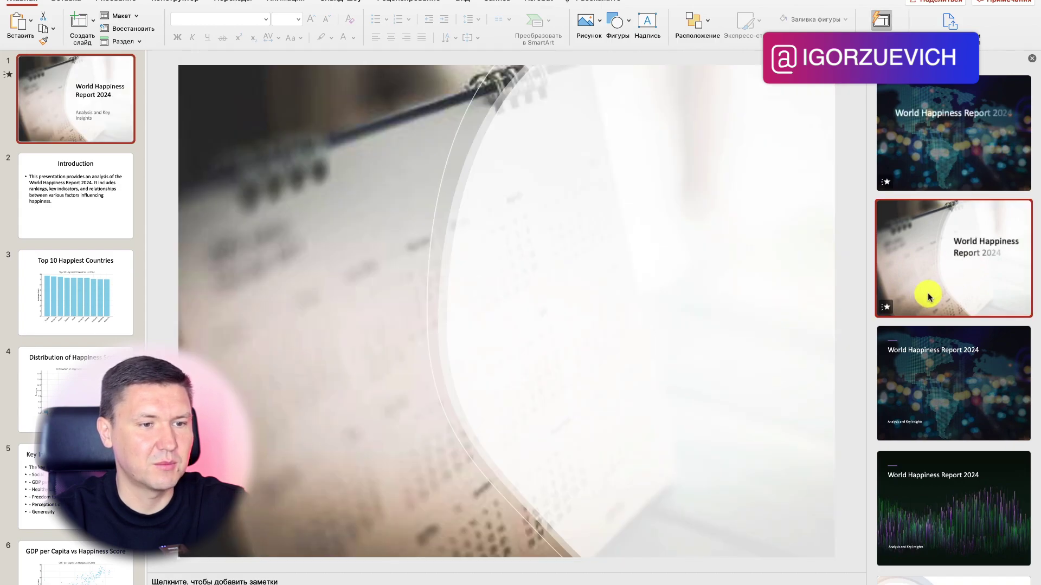
{"action": "left_click", "coordinate": [949, 152]}
{"action": "left_click", "coordinate": [951, 345]}
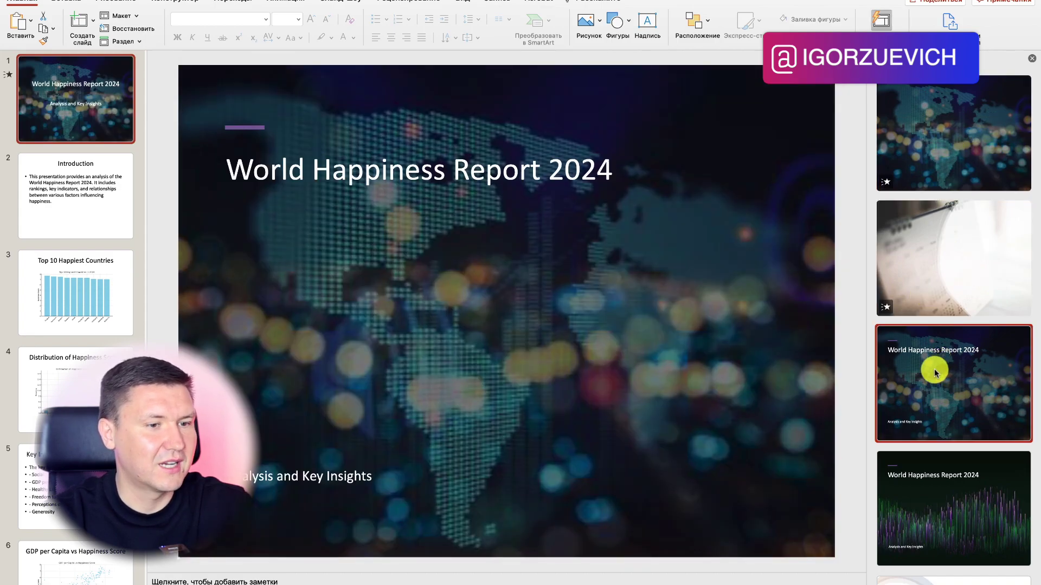
{"action": "scroll", "coordinate": [952, 347], "scroll_direction": "down", "scroll_amount": 2}
{"action": "left_click", "coordinate": [953, 348]}
{"action": "scroll", "coordinate": [965, 469], "scroll_direction": "down", "scroll_amount": 2}
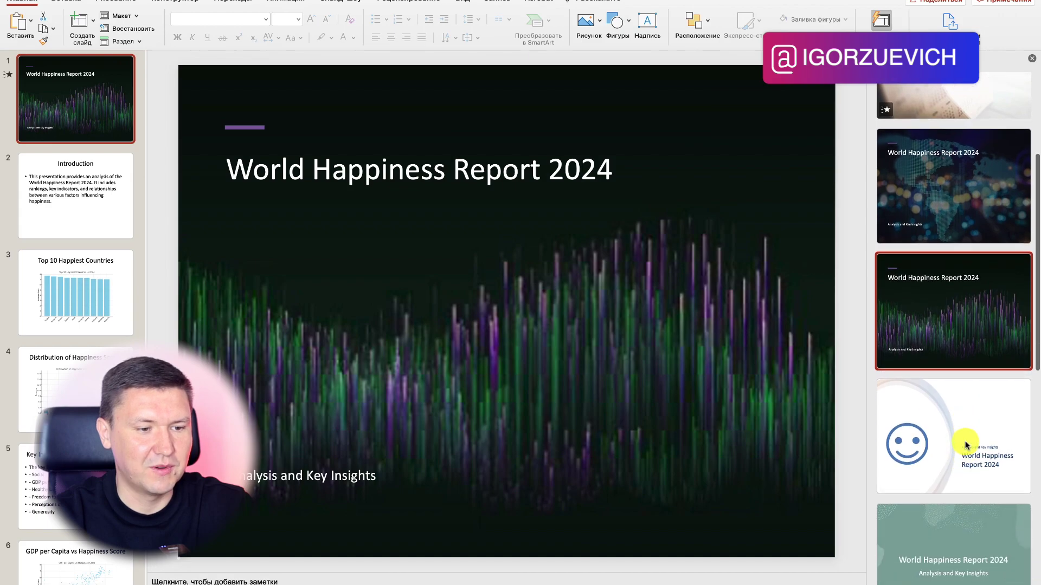
{"action": "left_click", "coordinate": [964, 438]}
{"action": "scroll", "coordinate": [1024, 436], "scroll_direction": "down", "scroll_amount": 3}
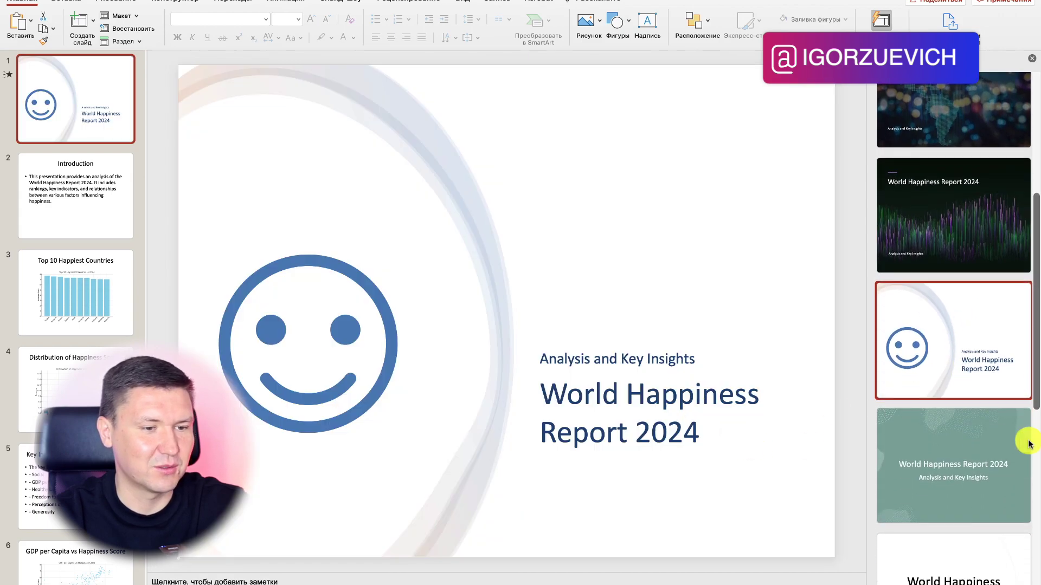
{"action": "scroll", "coordinate": [952, 332], "scroll_direction": "down", "scroll_amount": 1}
{"action": "scroll", "coordinate": [957, 343], "scroll_direction": "down", "scroll_amount": 2}
{"action": "scroll", "coordinate": [959, 347], "scroll_direction": "down", "scroll_amount": 2}
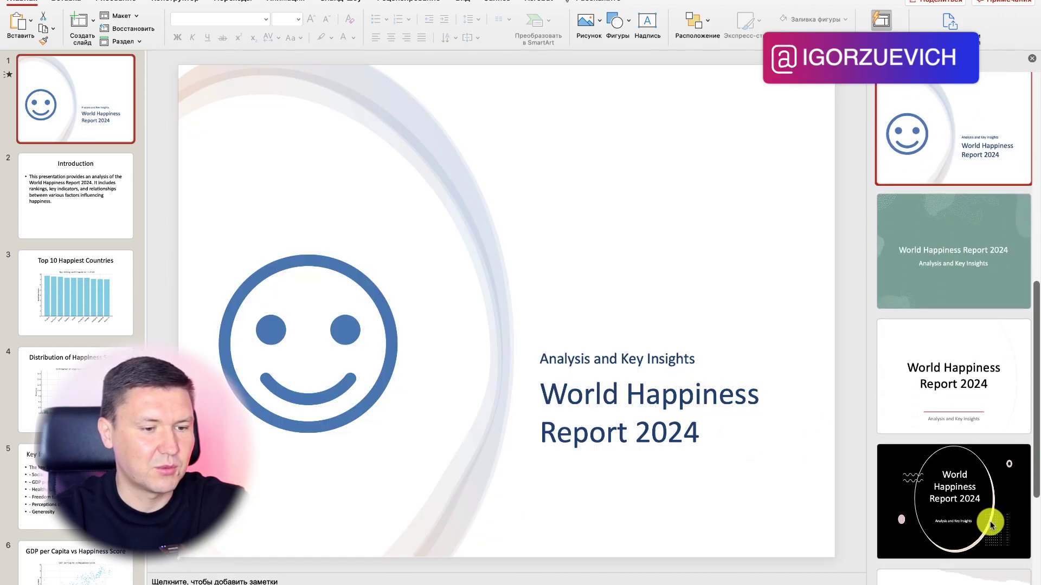
{"action": "left_click", "coordinate": [935, 482]}
{"action": "scroll", "coordinate": [943, 439], "scroll_direction": "down", "scroll_amount": 2}
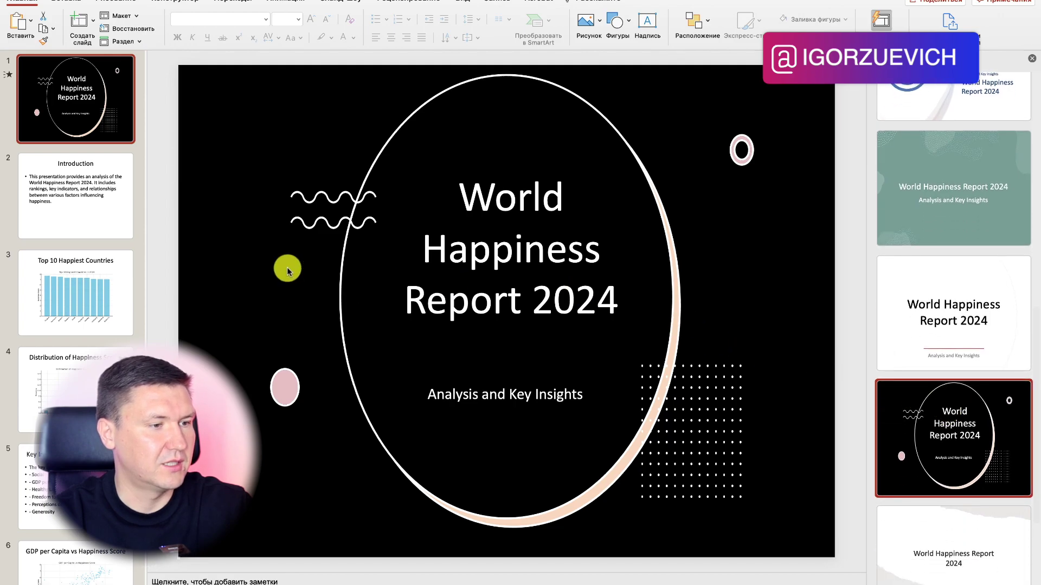
On the Introduction slide, compare sticky-note and purple-triangle ideas, then apply the question-mark picture design.
{"action": "left_click", "coordinate": [76, 204]}
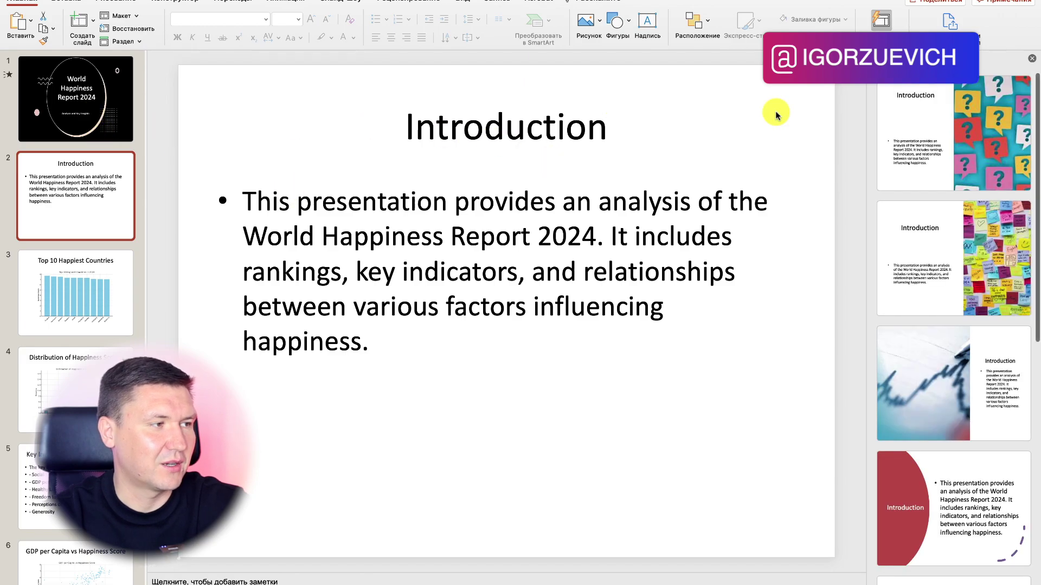
{"action": "left_click", "coordinate": [978, 237]}
{"action": "left_click", "coordinate": [933, 146]}
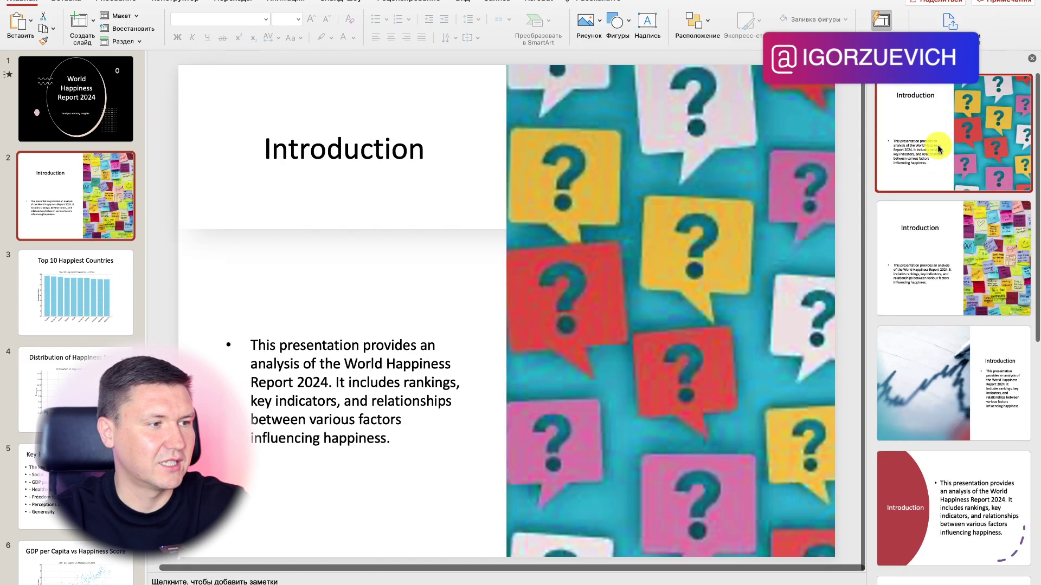
{"action": "scroll", "coordinate": [982, 388], "scroll_direction": "down", "scroll_amount": 3}
{"action": "scroll", "coordinate": [997, 372], "scroll_direction": "down", "scroll_amount": 1}
{"action": "scroll", "coordinate": [952, 476], "scroll_direction": "down", "scroll_amount": 1}
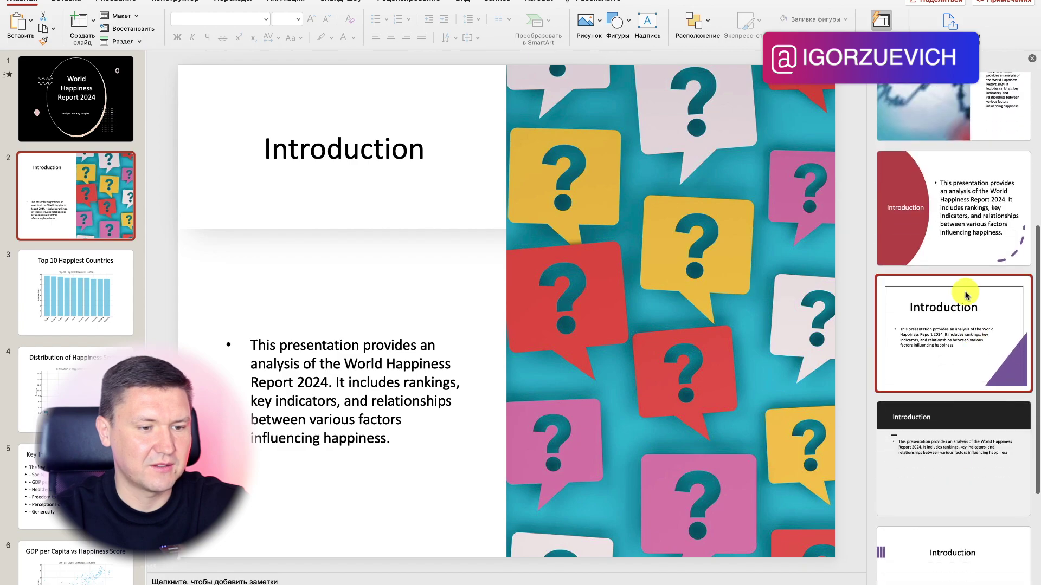
{"action": "left_click", "coordinate": [974, 333]}
{"action": "scroll", "coordinate": [975, 333], "scroll_direction": "down", "scroll_amount": 3}
{"action": "scroll", "coordinate": [957, 458], "scroll_direction": "up", "scroll_amount": 5}
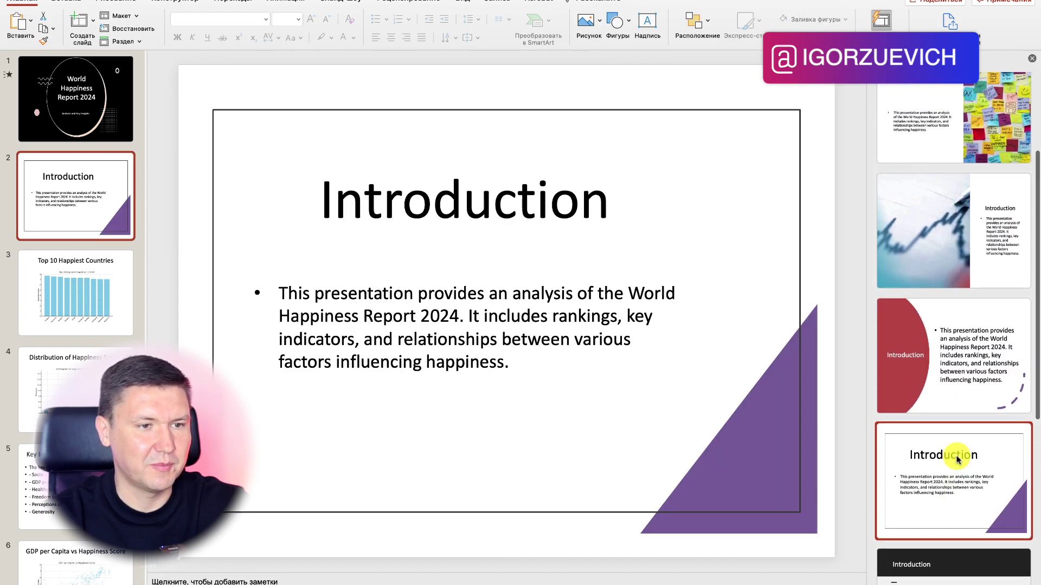
{"action": "scroll", "coordinate": [965, 433], "scroll_direction": "up", "scroll_amount": 3}
{"action": "left_click", "coordinate": [955, 271]}
{"action": "left_click", "coordinate": [967, 138]}
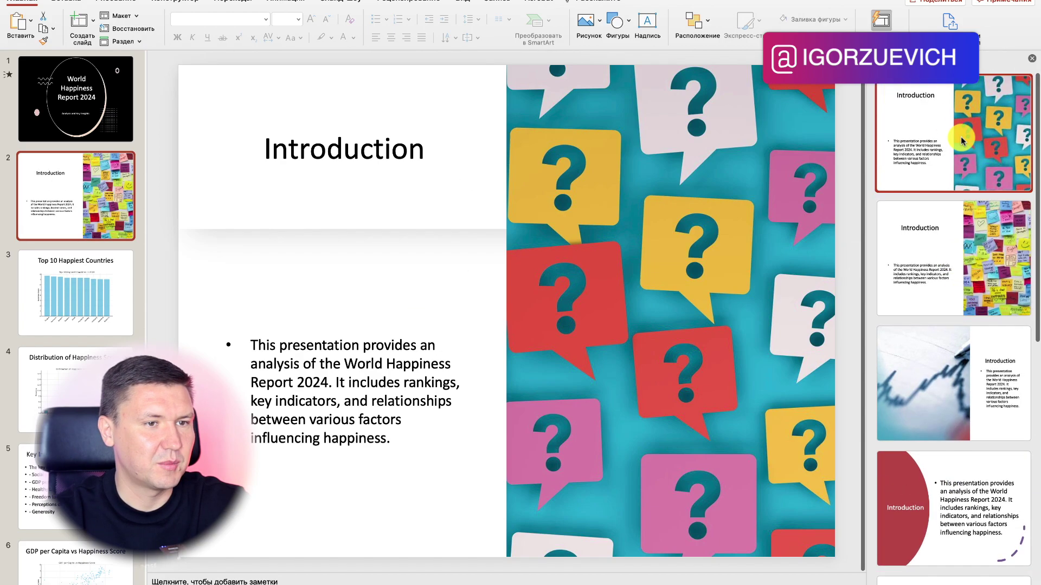
{"action": "left_click", "coordinate": [111, 260]}
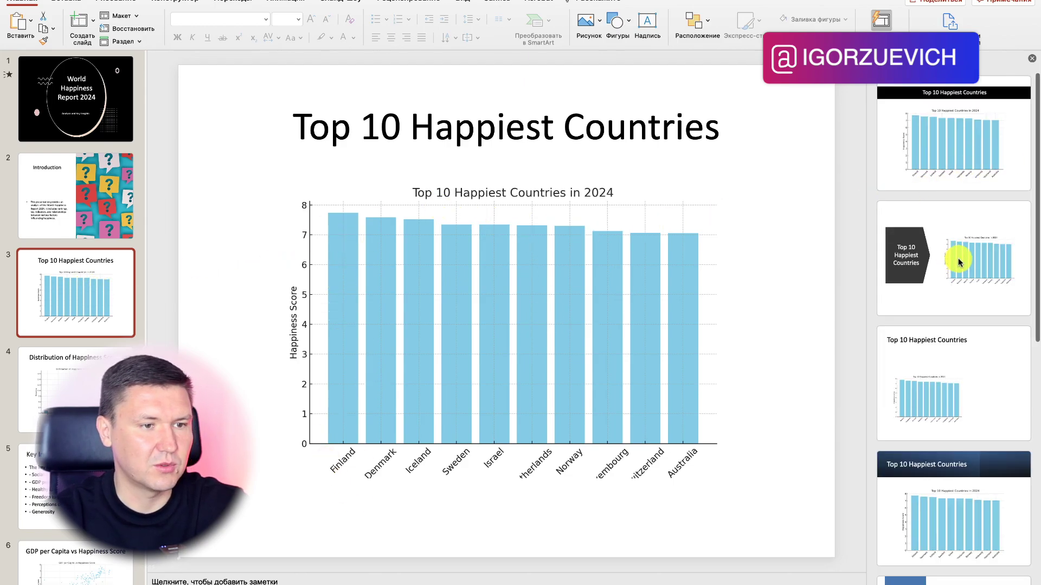
Apply the black title-banner design to the Top 10 Happiest Countries slide.
{"action": "left_click", "coordinate": [954, 265]}
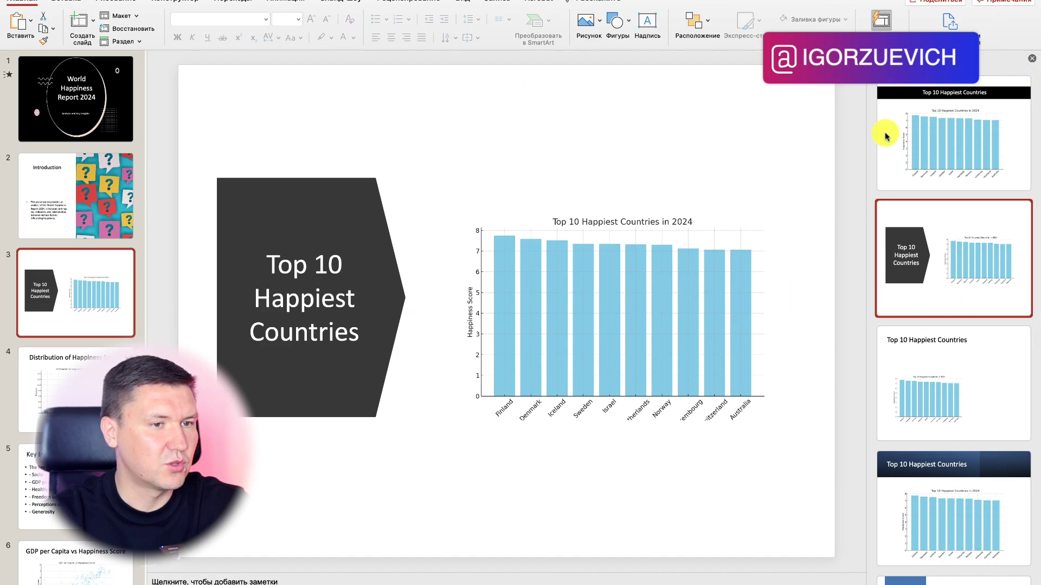
{"action": "left_click", "coordinate": [939, 145]}
{"action": "scroll", "coordinate": [917, 372], "scroll_direction": "down", "scroll_amount": 5}
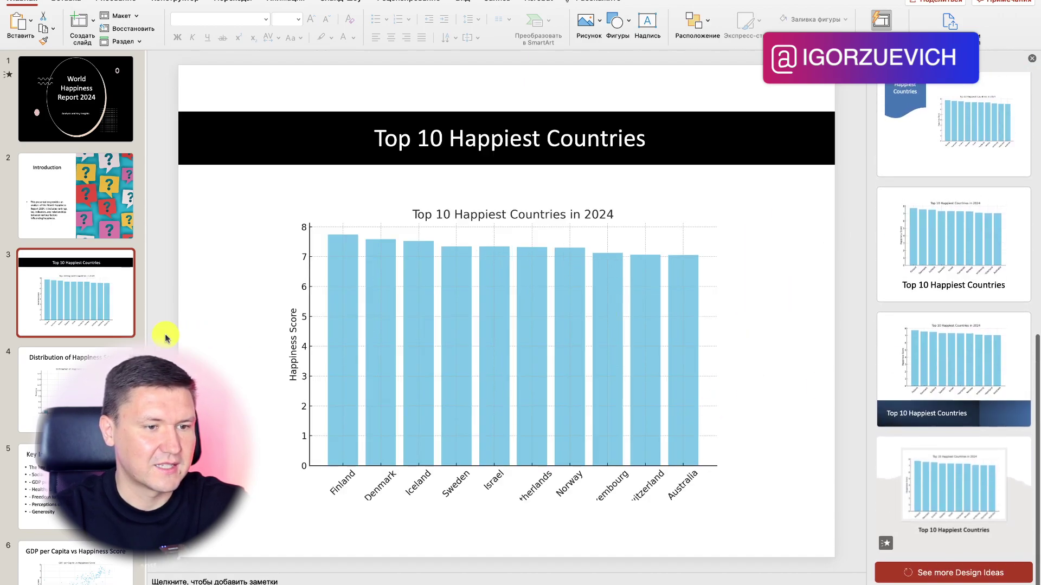
Compare several layouts on the Distribution of Happiness Scores slide and apply the black title banner.
{"action": "left_click", "coordinate": [130, 369]}
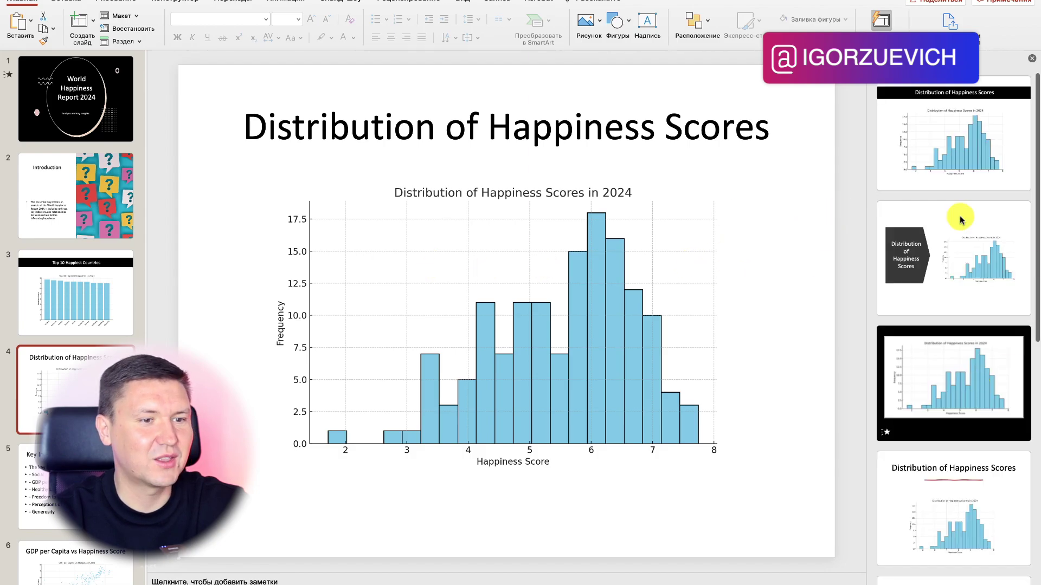
{"action": "scroll", "coordinate": [944, 343], "scroll_direction": "down", "scroll_amount": 3}
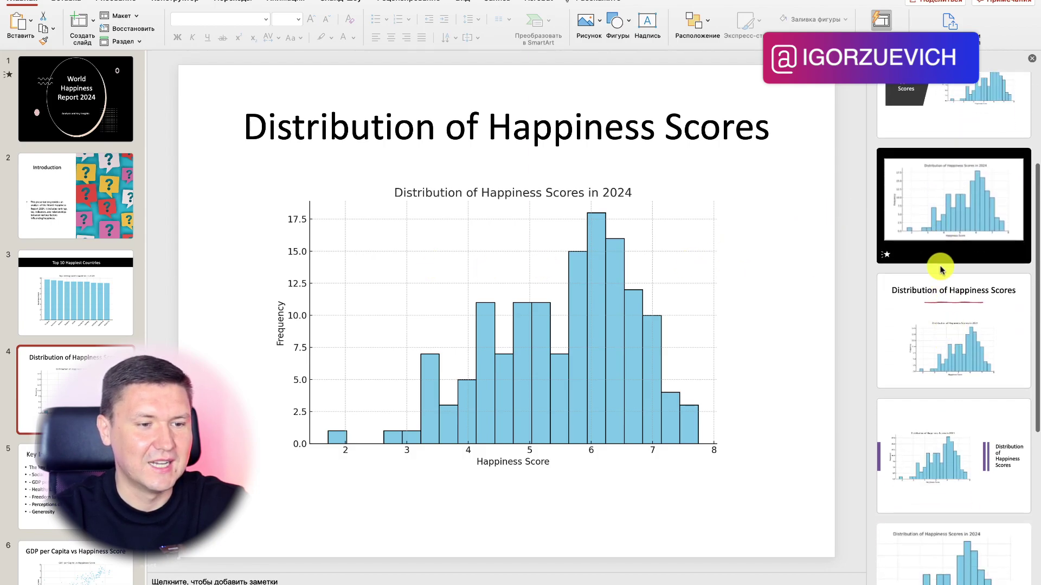
{"action": "left_click", "coordinate": [943, 232]}
{"action": "left_click", "coordinate": [951, 339]}
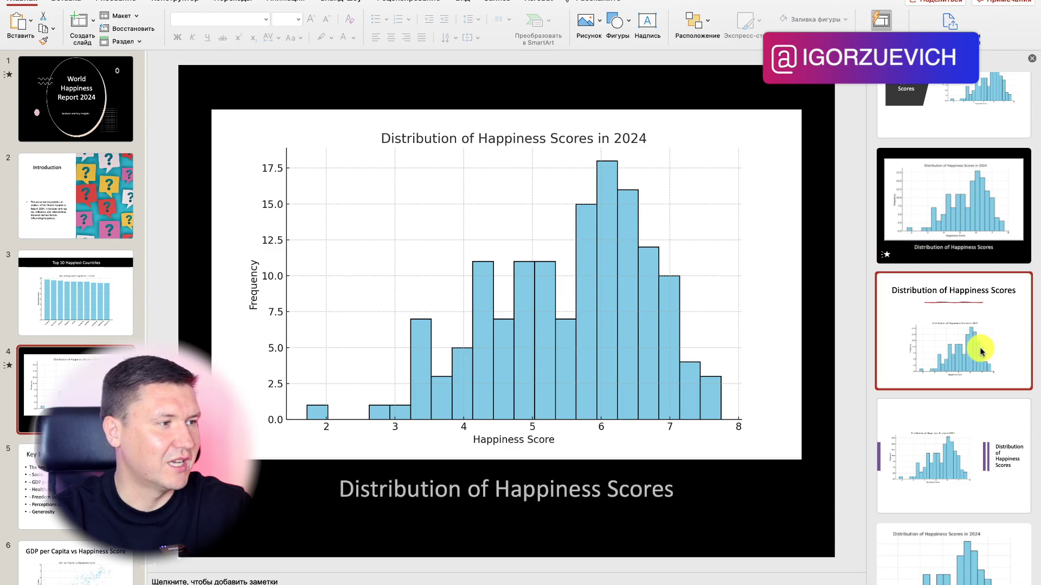
{"action": "left_click", "coordinate": [967, 430]}
{"action": "scroll", "coordinate": [962, 450], "scroll_direction": "down", "scroll_amount": 1}
{"action": "scroll", "coordinate": [954, 447], "scroll_direction": "down", "scroll_amount": 2}
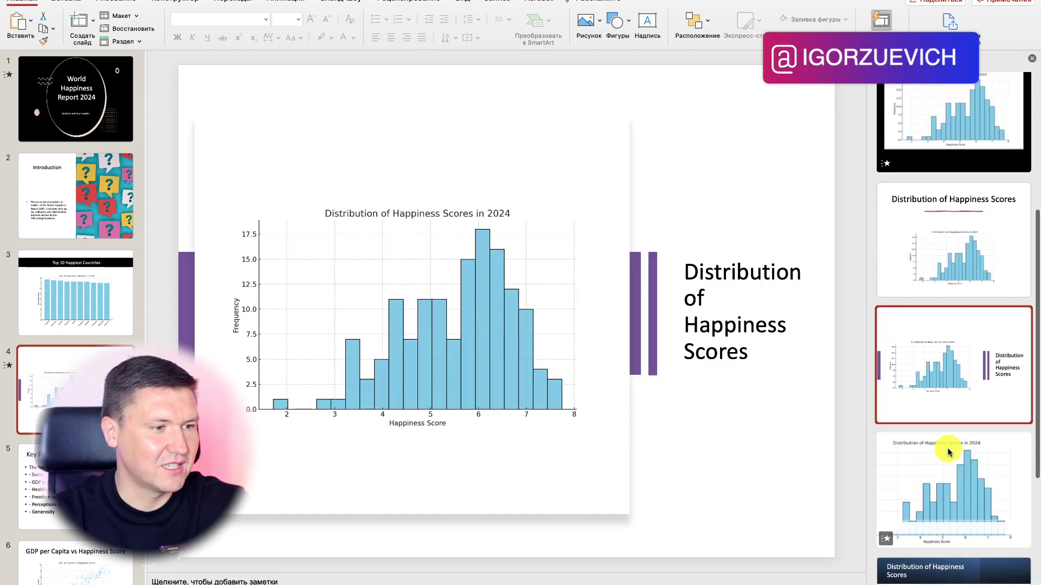
{"action": "left_click", "coordinate": [964, 480]}
{"action": "scroll", "coordinate": [964, 481], "scroll_direction": "down", "scroll_amount": 1}
{"action": "scroll", "coordinate": [959, 476], "scroll_direction": "down", "scroll_amount": 1}
{"action": "left_click", "coordinate": [959, 476]}
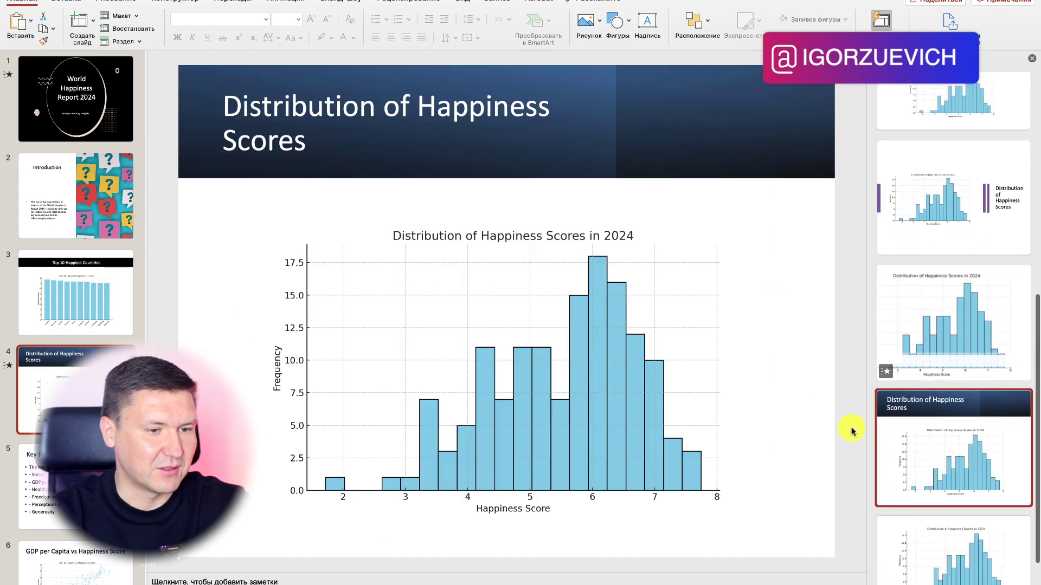
{"action": "scroll", "coordinate": [940, 447], "scroll_direction": "down", "scroll_amount": 1}
{"action": "left_click", "coordinate": [940, 447]}
{"action": "scroll", "coordinate": [952, 477], "scroll_direction": "up", "scroll_amount": 3}
{"action": "scroll", "coordinate": [883, 383], "scroll_direction": "up", "scroll_amount": 3}
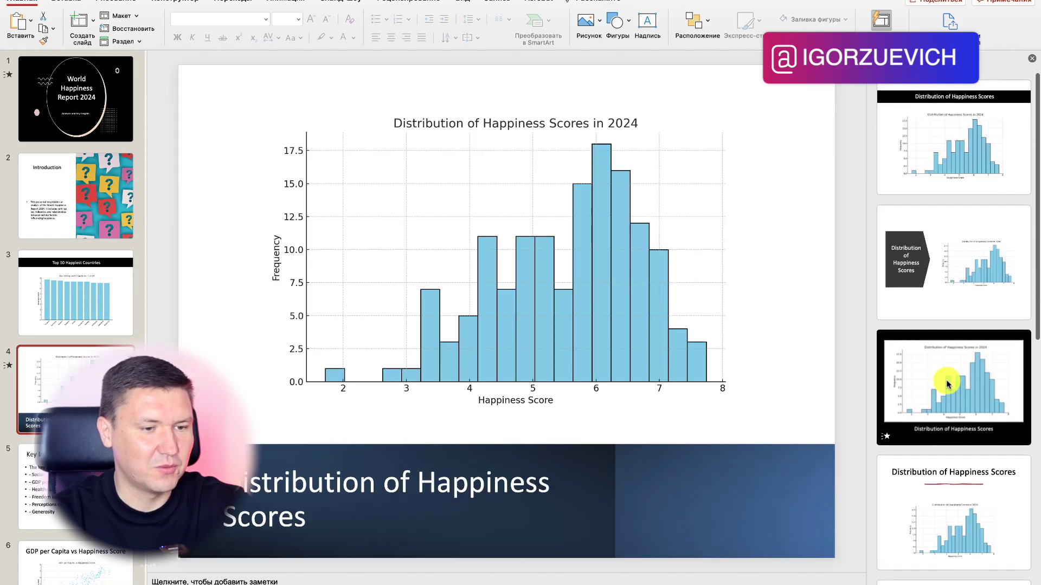
{"action": "scroll", "coordinate": [943, 213], "scroll_direction": "up", "scroll_amount": 2}
{"action": "left_click", "coordinate": [944, 184]}
Give the Key Indicators slide the coloured-figures picture design over the puzzle and keys alternatives.
{"action": "scroll", "coordinate": [590, 287], "scroll_direction": "down", "scroll_amount": 1}
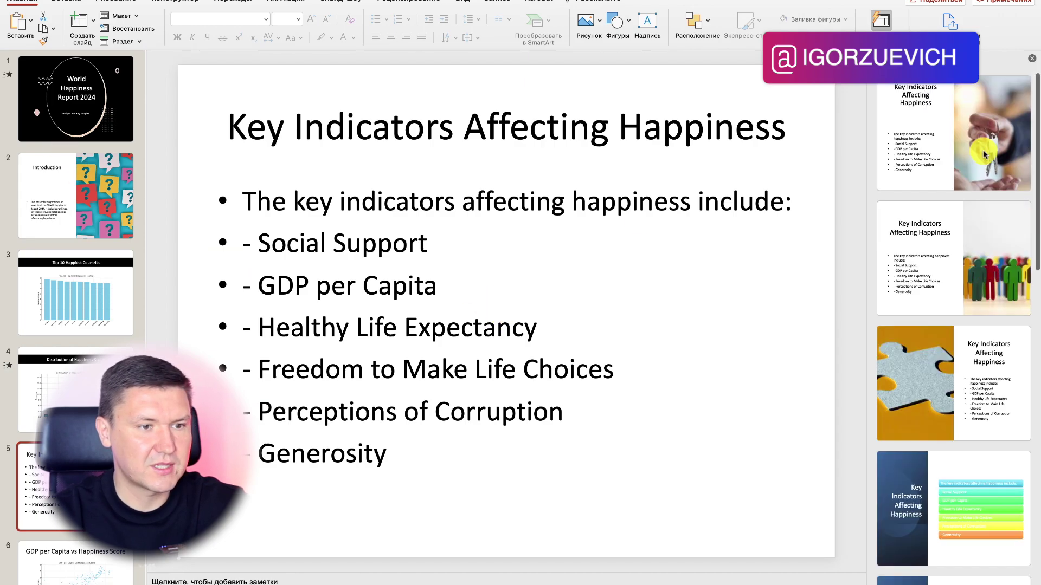
{"action": "left_click", "coordinate": [959, 233]}
{"action": "scroll", "coordinate": [959, 290], "scroll_direction": "down", "scroll_amount": 3}
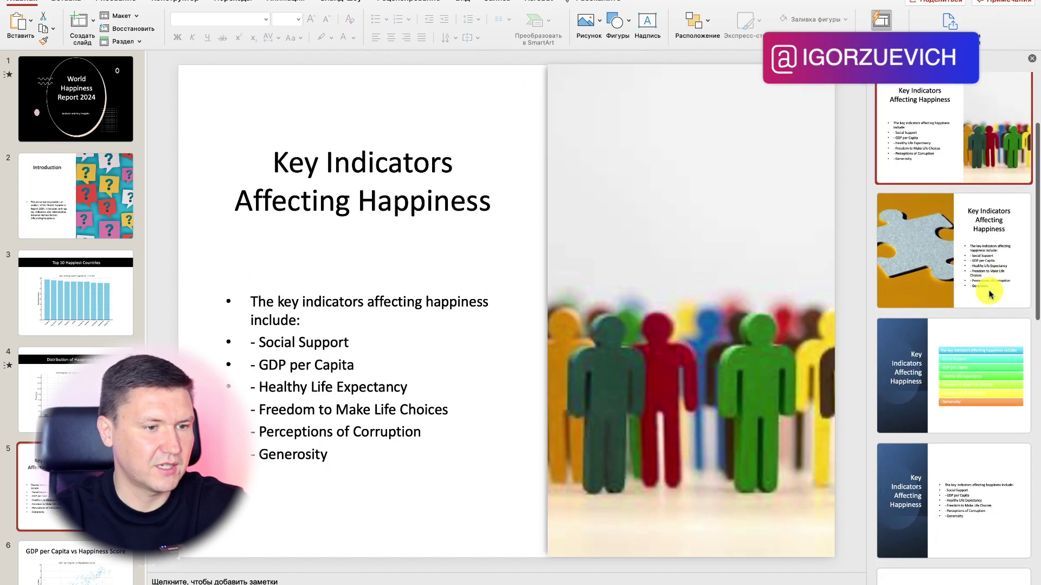
{"action": "left_click", "coordinate": [984, 278]}
{"action": "scroll", "coordinate": [984, 279], "scroll_direction": "up", "scroll_amount": 3}
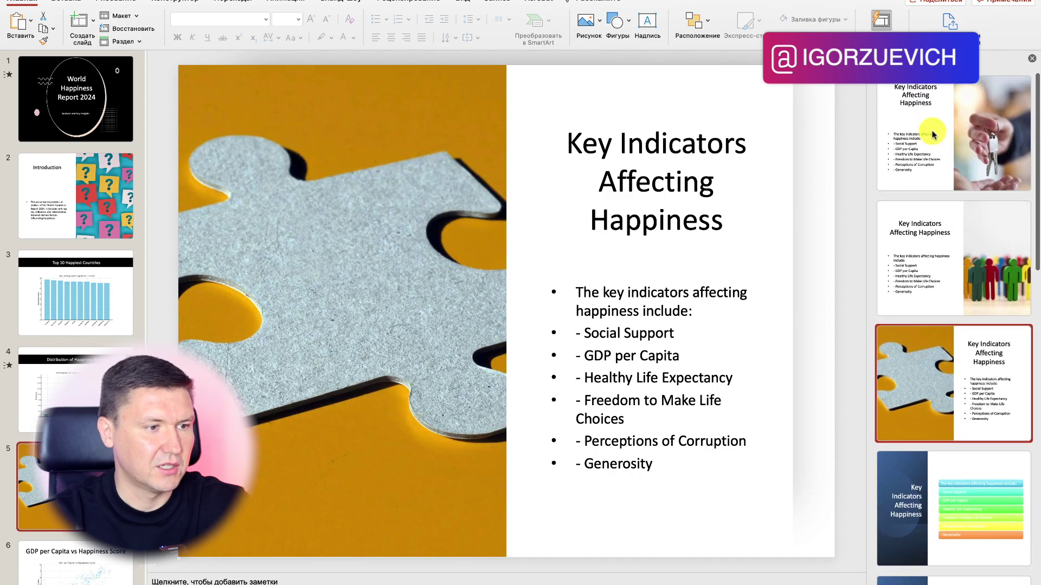
{"action": "left_click", "coordinate": [928, 139]}
{"action": "left_click", "coordinate": [958, 280]}
{"action": "scroll", "coordinate": [108, 433], "scroll_direction": "down", "scroll_amount": 5}
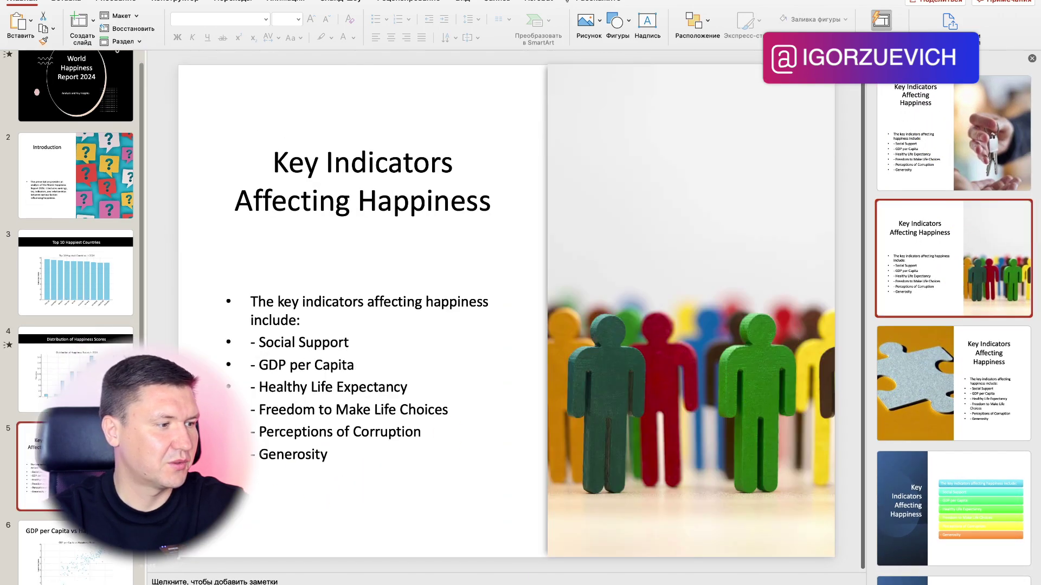
Style the GDP per Capita vs Happiness Score slide with the black title banner.
{"action": "left_click", "coordinate": [75, 439]}
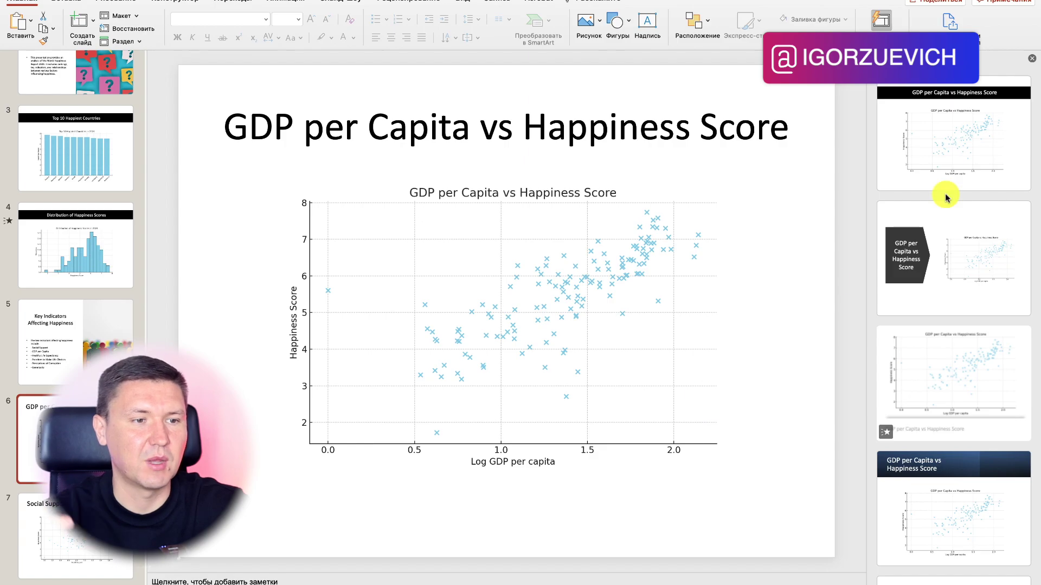
{"action": "left_click", "coordinate": [968, 131]}
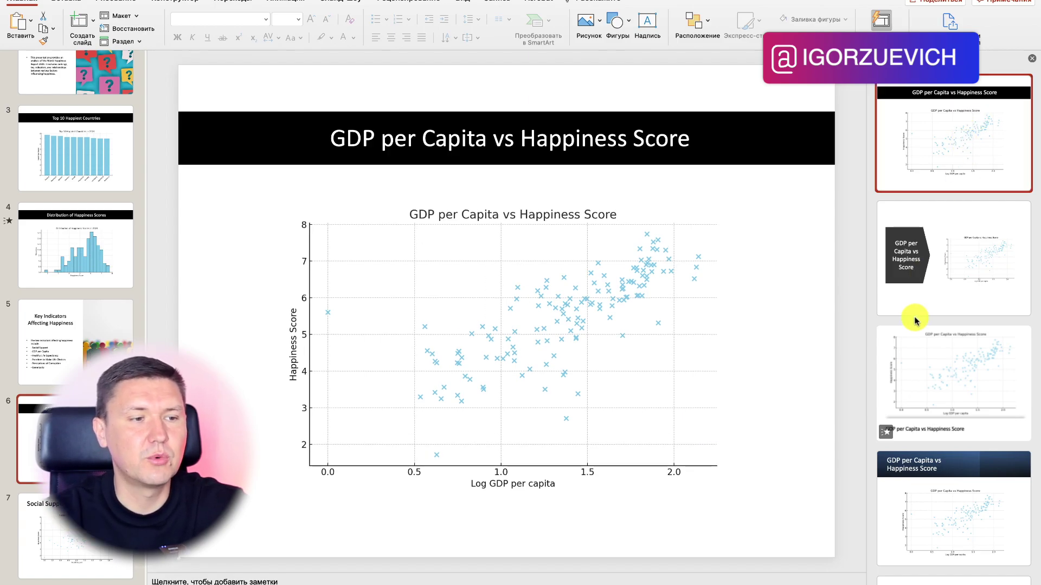
{"action": "left_click", "coordinate": [962, 244]}
{"action": "left_click", "coordinate": [943, 382]}
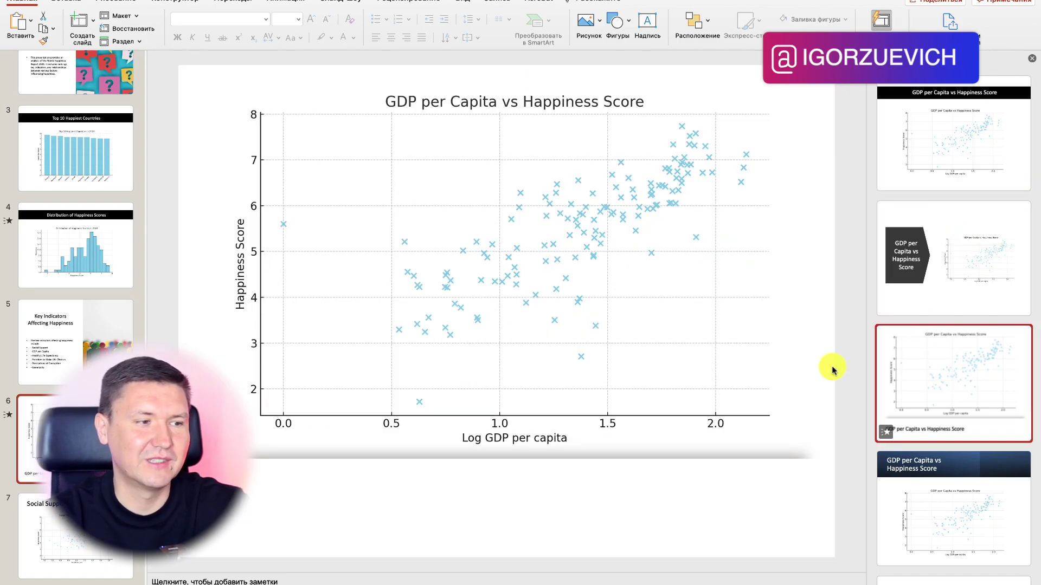
{"action": "left_click", "coordinate": [903, 232]}
{"action": "left_click", "coordinate": [945, 133]}
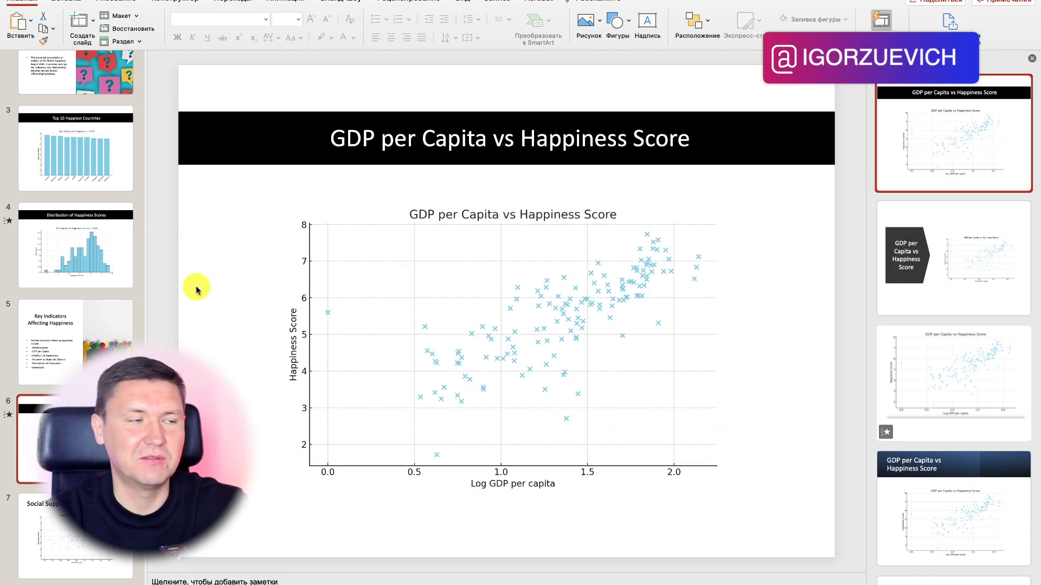
{"action": "scroll", "coordinate": [88, 349], "scroll_direction": "up", "scroll_amount": 5}
{"action": "scroll", "coordinate": [90, 350], "scroll_direction": "down", "scroll_amount": 10}
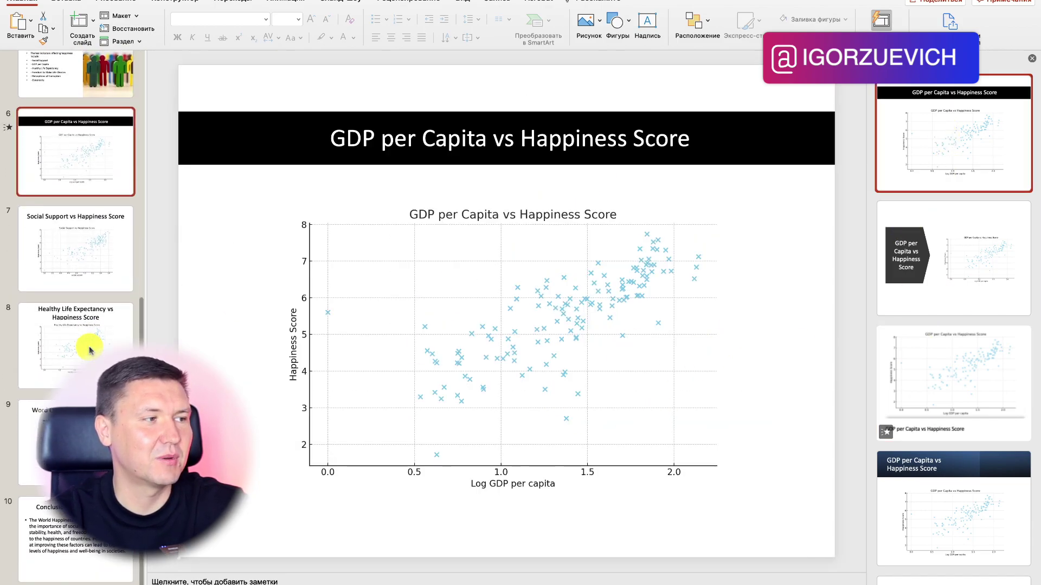
{"action": "scroll", "coordinate": [89, 350], "scroll_direction": "down", "scroll_amount": 1}
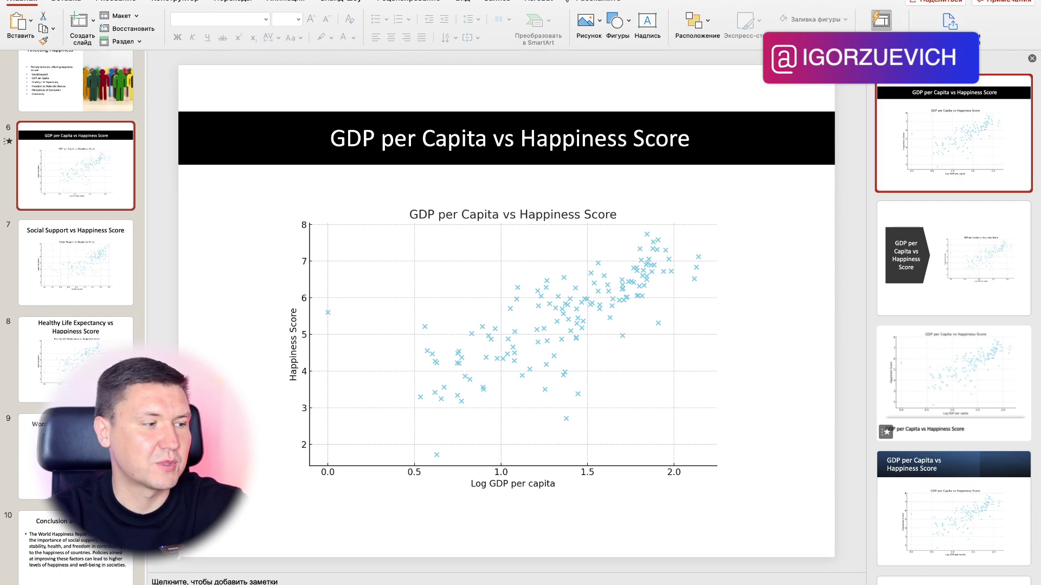
{"action": "scroll", "coordinate": [819, 282], "scroll_direction": "down", "scroll_amount": 3}
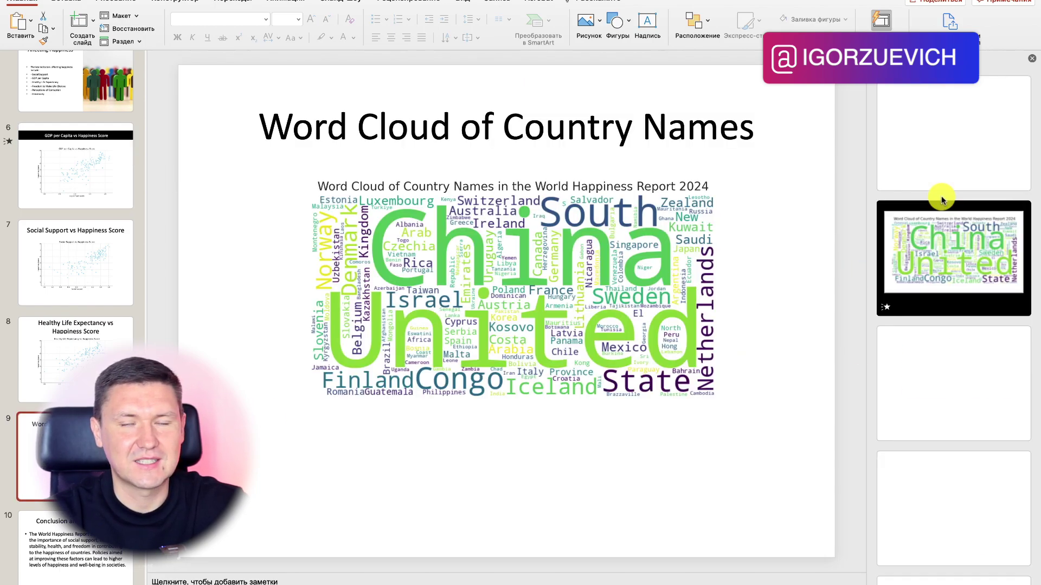
Preview banner designs on the Word Cloud slide, then revisit the Social Support and GDP slides.
{"action": "left_click", "coordinate": [936, 154]}
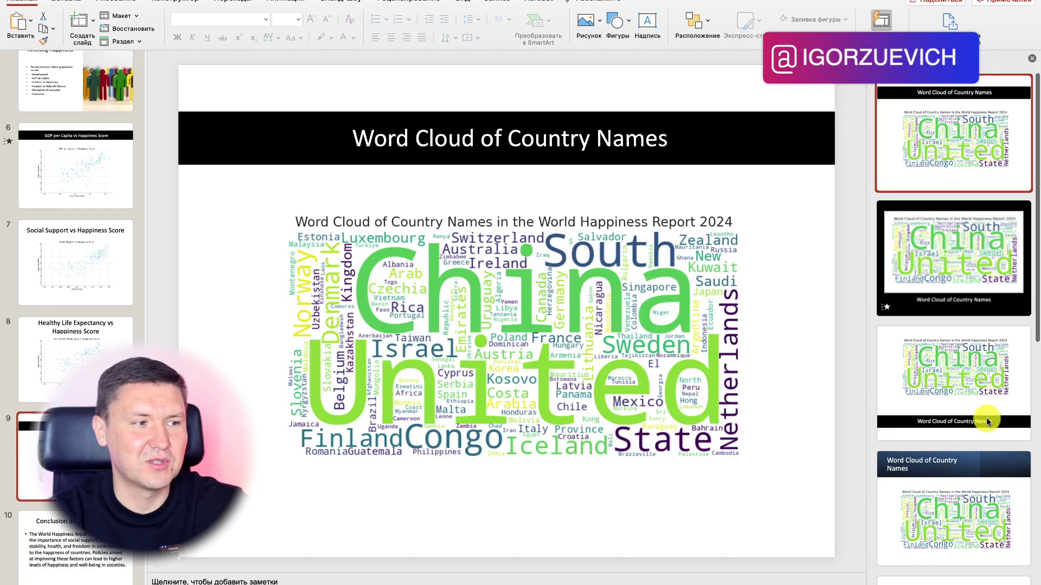
{"action": "left_click", "coordinate": [936, 370]}
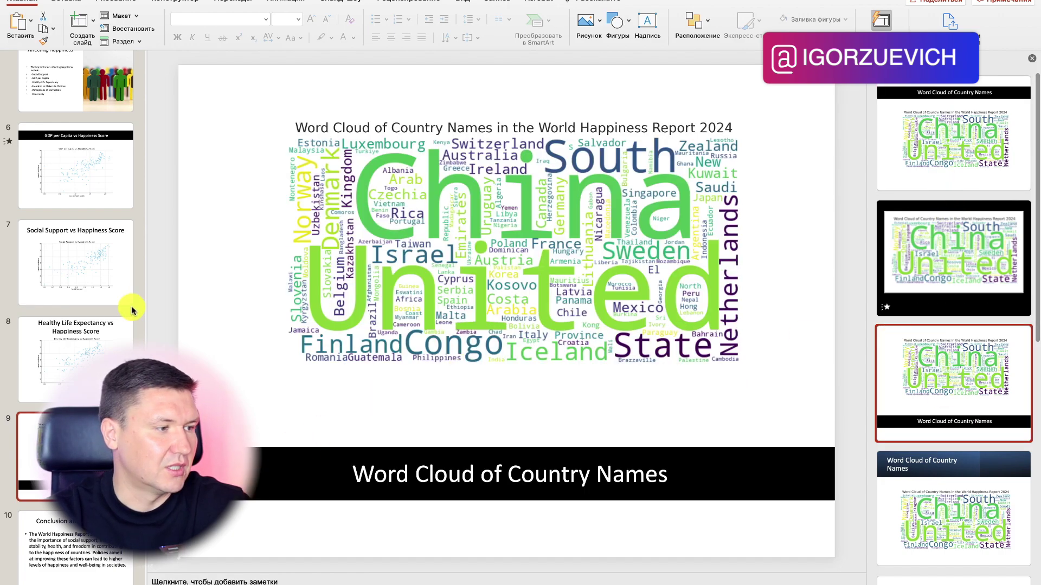
{"action": "left_click", "coordinate": [81, 184]}
{"action": "scroll", "coordinate": [124, 200], "scroll_direction": "up", "scroll_amount": 3}
{"action": "scroll", "coordinate": [125, 201], "scroll_direction": "up", "scroll_amount": 2}
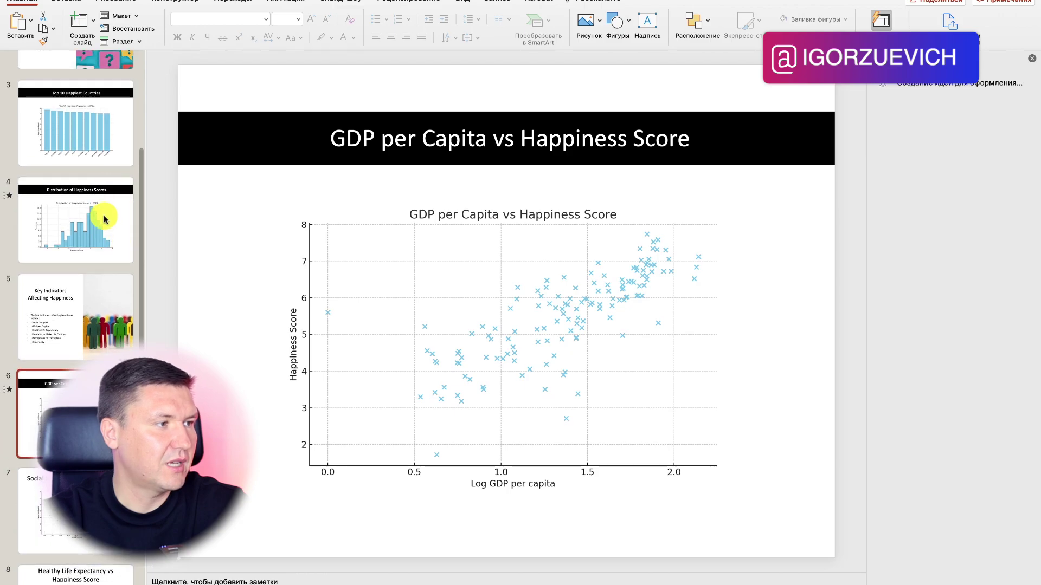
{"action": "scroll", "coordinate": [103, 220], "scroll_direction": "down", "scroll_amount": 2}
{"action": "scroll", "coordinate": [103, 217], "scroll_direction": "down", "scroll_amount": 2}
{"action": "left_click", "coordinate": [103, 214]}
{"action": "left_click", "coordinate": [105, 260]}
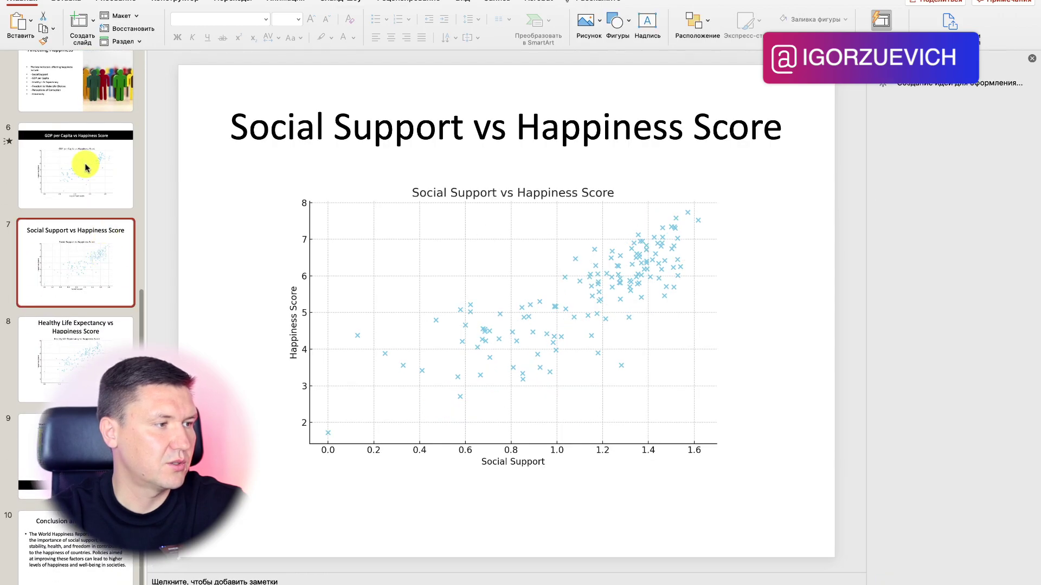
{"action": "left_click", "coordinate": [86, 166]}
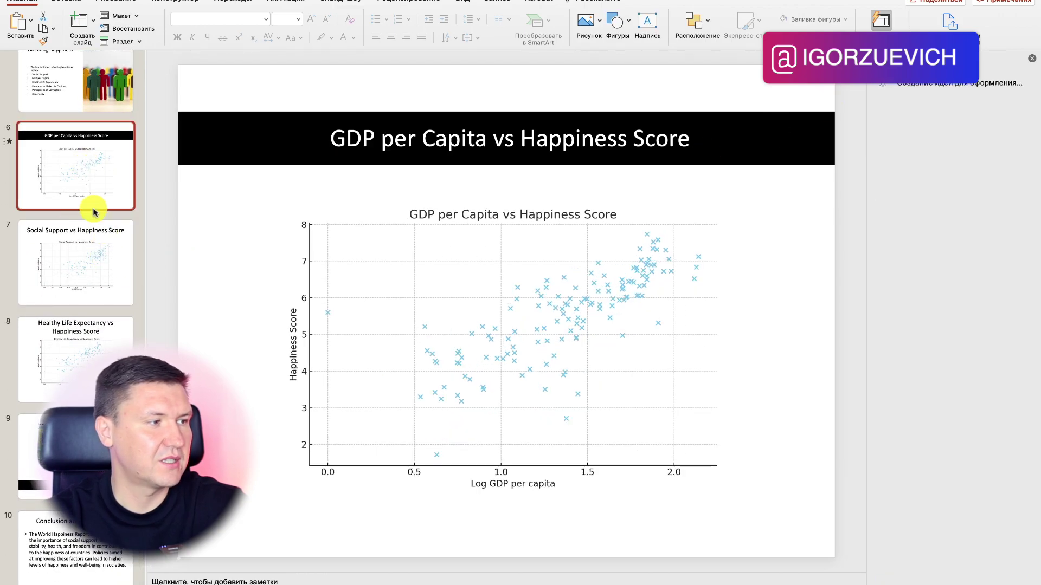
{"action": "scroll", "coordinate": [93, 212], "scroll_direction": "up", "scroll_amount": 5}
{"action": "scroll", "coordinate": [93, 212], "scroll_direction": "up", "scroll_amount": 2}
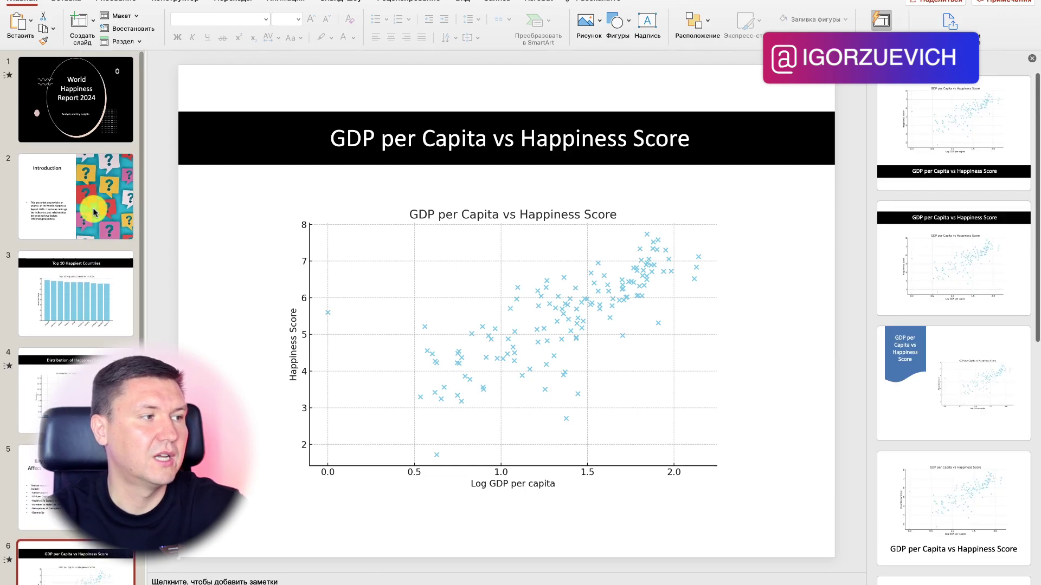
Page from the title slide through Introduction and Top 10 to the Distribution slide.
{"action": "left_click", "coordinate": [82, 100]}
{"action": "left_click", "coordinate": [72, 239]}
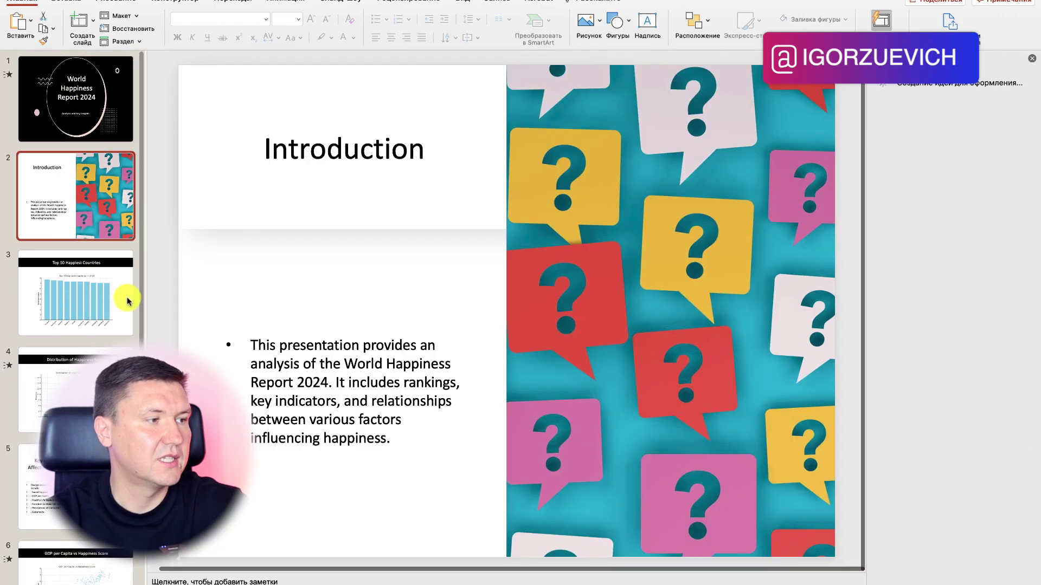
{"action": "left_click", "coordinate": [129, 304]}
{"action": "key", "text": "Down"}
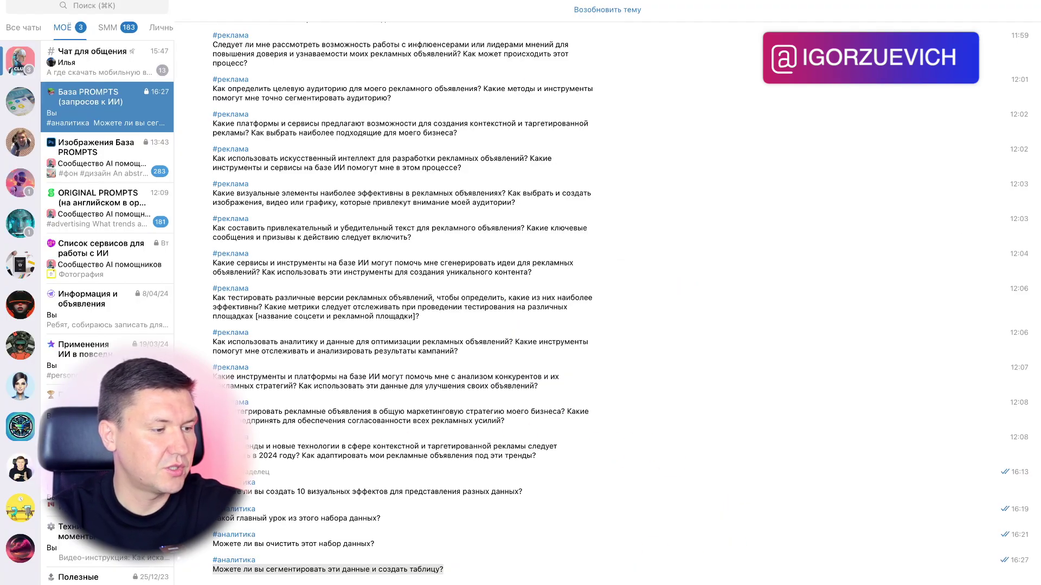
{"action": "mouse_move", "coordinate": [228, 578]}
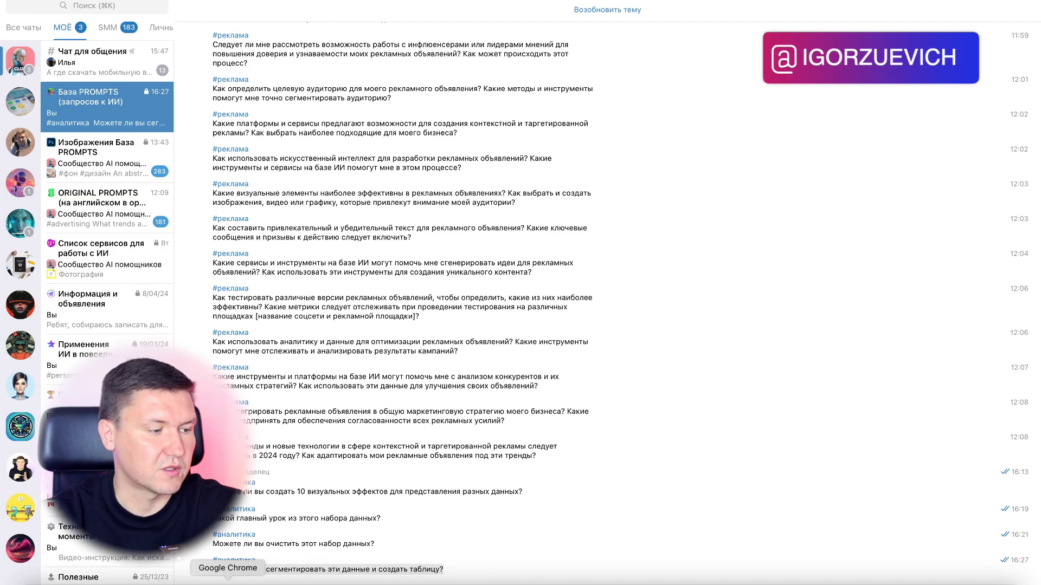
Bring the ChatGPT conversation in Chrome back in front of Telegram.
{"action": "left_click", "coordinate": [227, 581]}
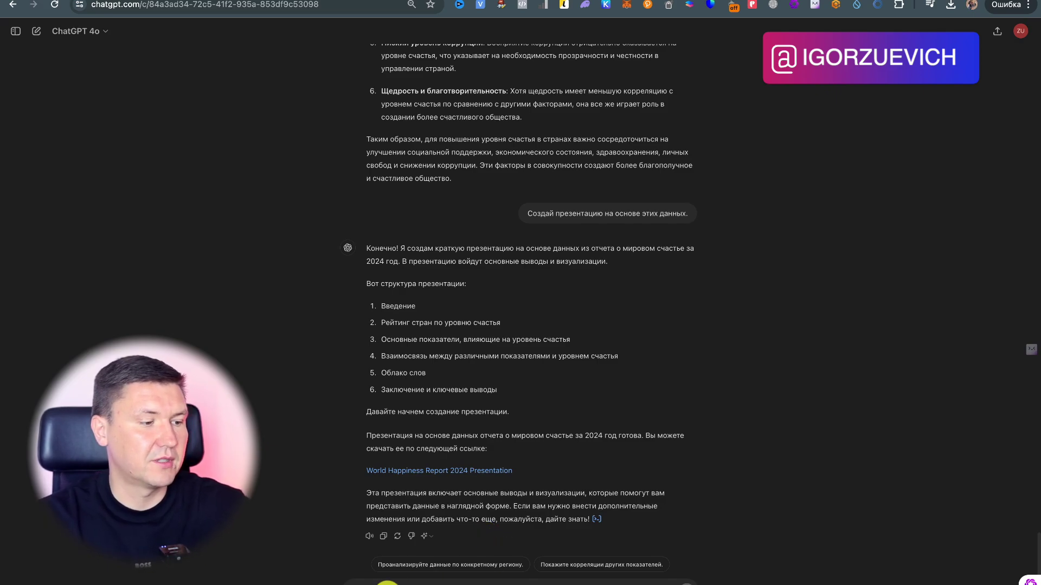
Ask ChatGPT 'Можете ли вы сегментировать эти данные и создать таблицу?' for a regional summary table.
{"action": "scroll", "coordinate": [387, 584], "scroll_direction": "up", "scroll_amount": 1}
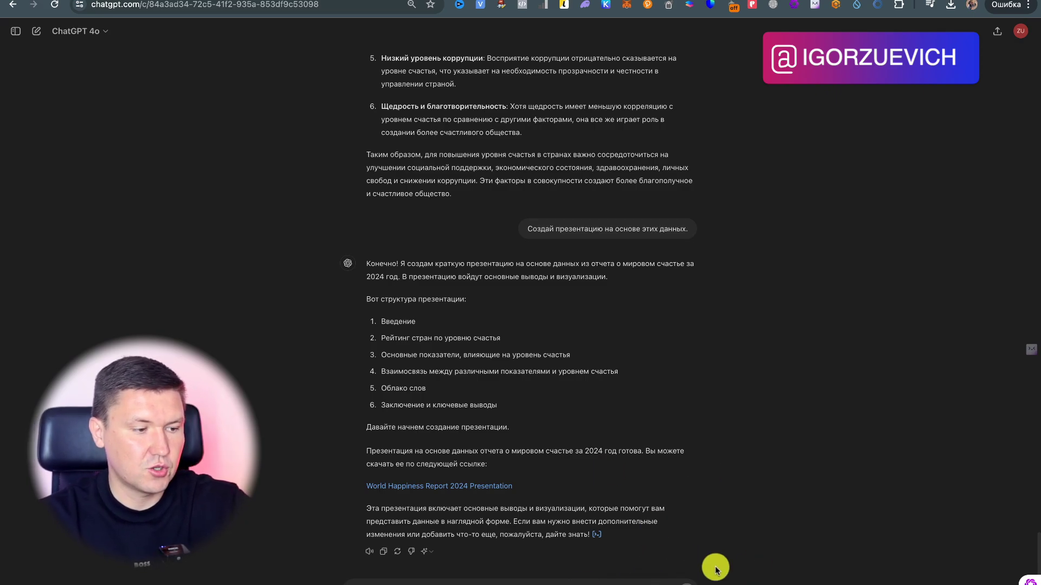
{"action": "left_click", "coordinate": [648, 578]}
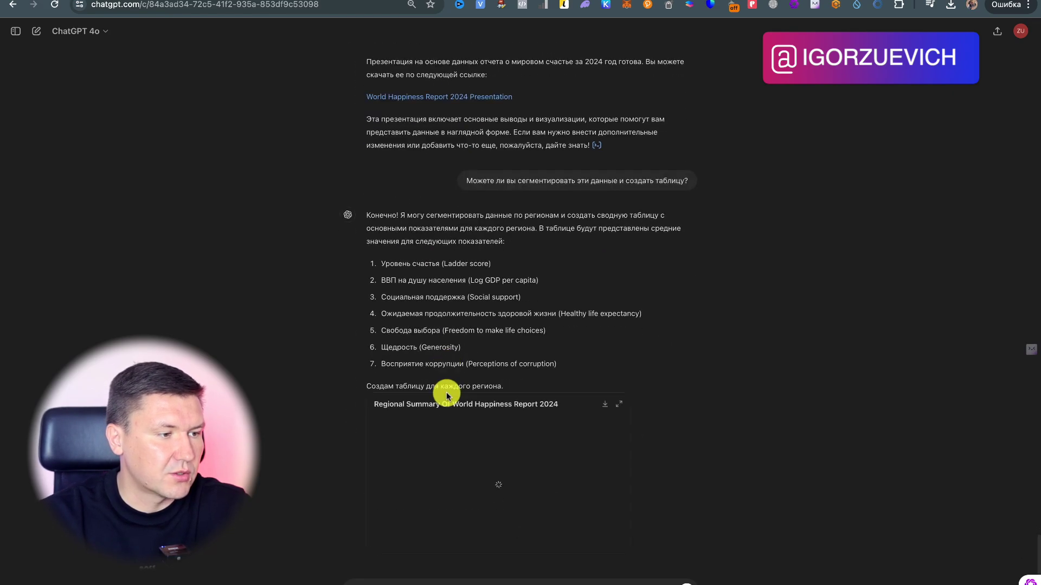
Scroll through the reply to review the ten-region 2024 summary table and its key conclusions.
{"action": "scroll", "coordinate": [478, 292], "scroll_direction": "up", "scroll_amount": 1}
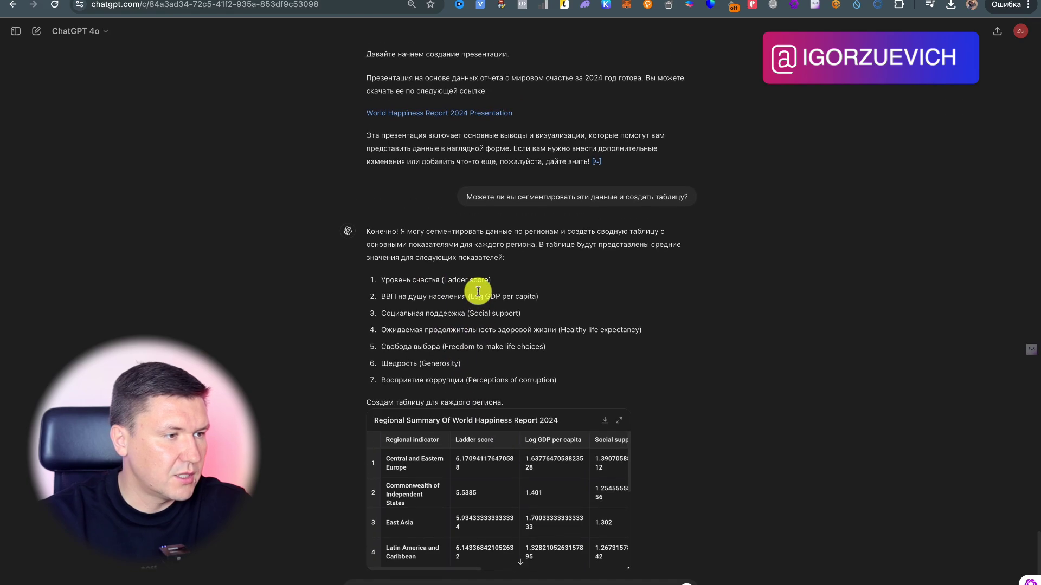
{"action": "scroll", "coordinate": [478, 291], "scroll_direction": "down", "scroll_amount": 3}
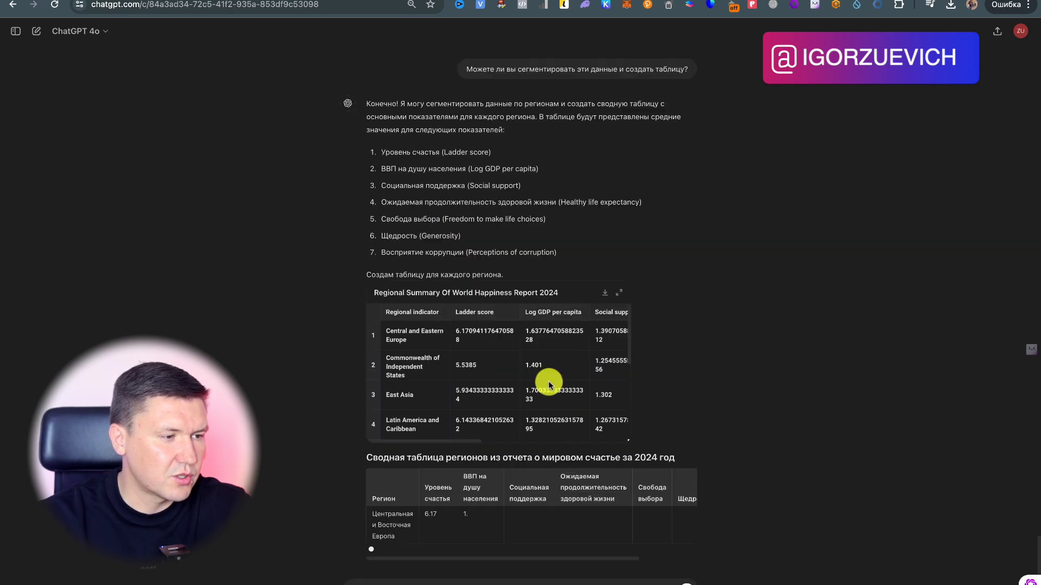
{"action": "scroll", "coordinate": [596, 386], "scroll_direction": "down", "scroll_amount": 2}
{"action": "scroll", "coordinate": [502, 353], "scroll_direction": "up", "scroll_amount": 3}
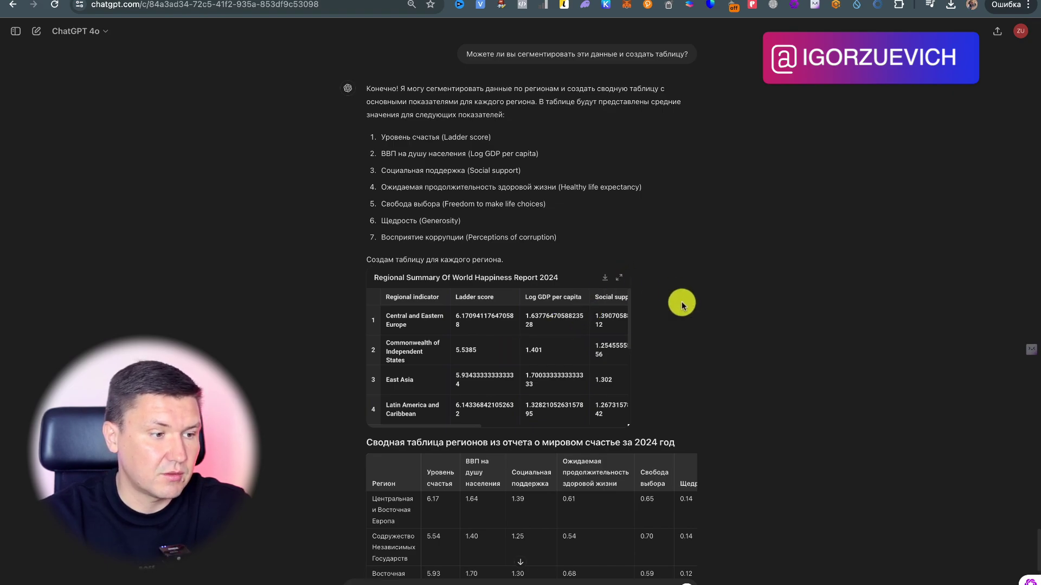
{"action": "scroll", "coordinate": [681, 304], "scroll_direction": "down", "scroll_amount": 2}
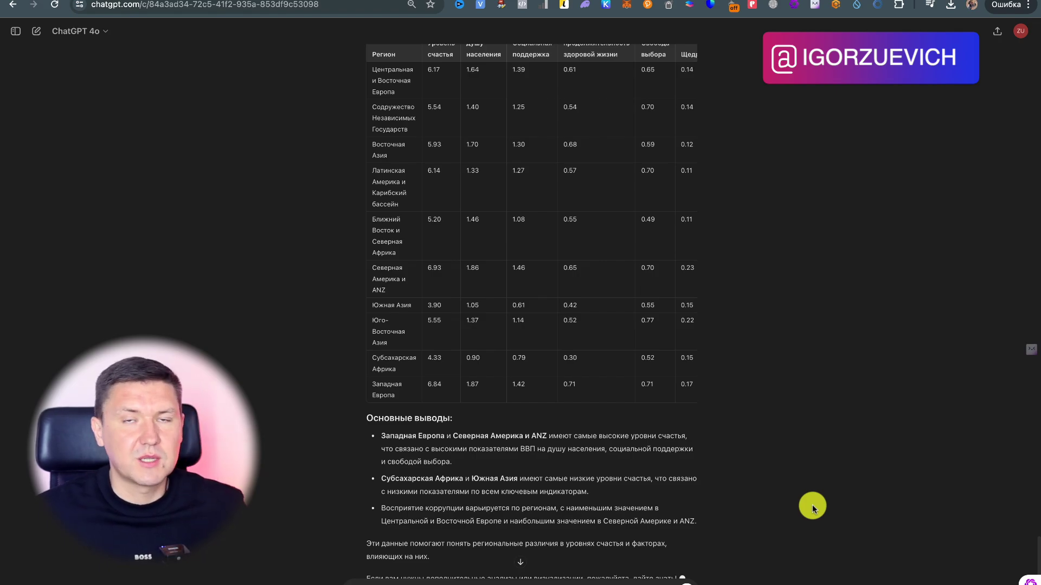
{"action": "scroll", "coordinate": [858, 457], "scroll_direction": "up", "scroll_amount": 5}
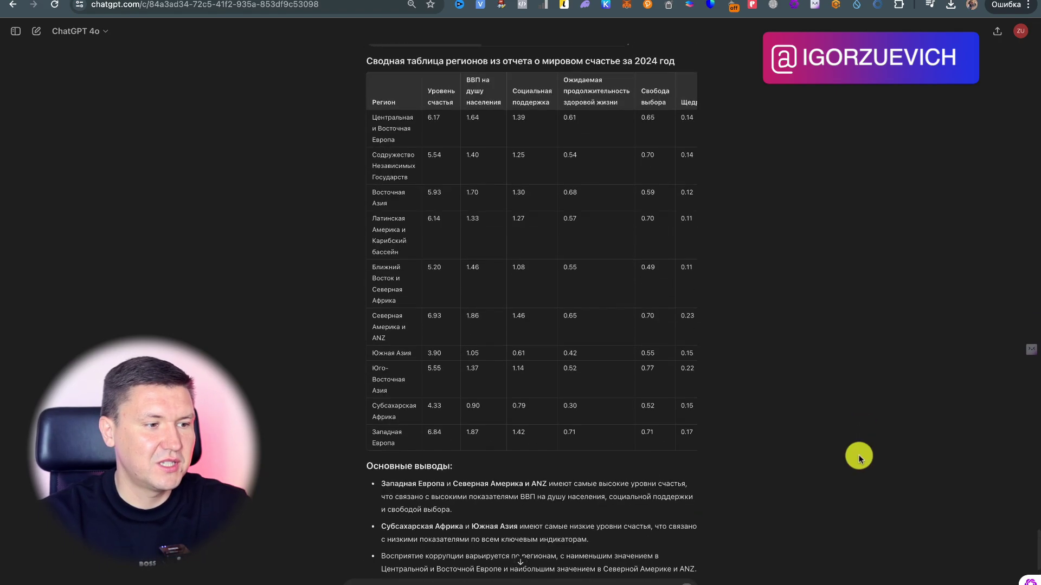
{"action": "scroll", "coordinate": [859, 457], "scroll_direction": "up", "scroll_amount": 5}
{"action": "scroll", "coordinate": [859, 456], "scroll_direction": "up", "scroll_amount": 5}
{"action": "scroll", "coordinate": [858, 456], "scroll_direction": "up", "scroll_amount": 5}
{"action": "scroll", "coordinate": [859, 456], "scroll_direction": "up", "scroll_amount": 5}
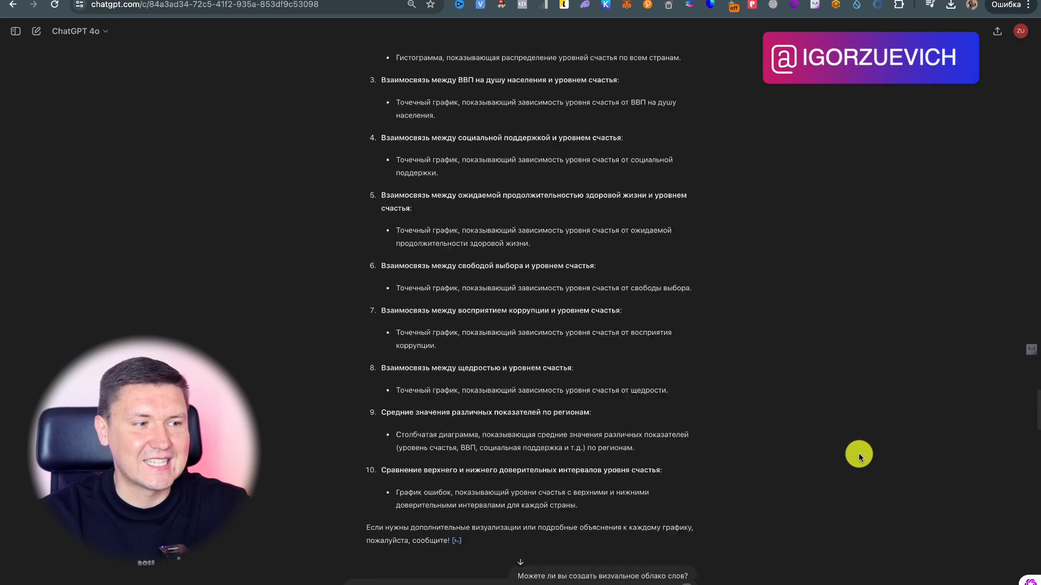
{"action": "scroll", "coordinate": [858, 455], "scroll_direction": "up", "scroll_amount": 5}
{"action": "scroll", "coordinate": [858, 456], "scroll_direction": "up", "scroll_amount": 2}
{"action": "scroll", "coordinate": [859, 456], "scroll_direction": "up", "scroll_amount": 5}
{"action": "scroll", "coordinate": [858, 456], "scroll_direction": "up", "scroll_amount": 5}
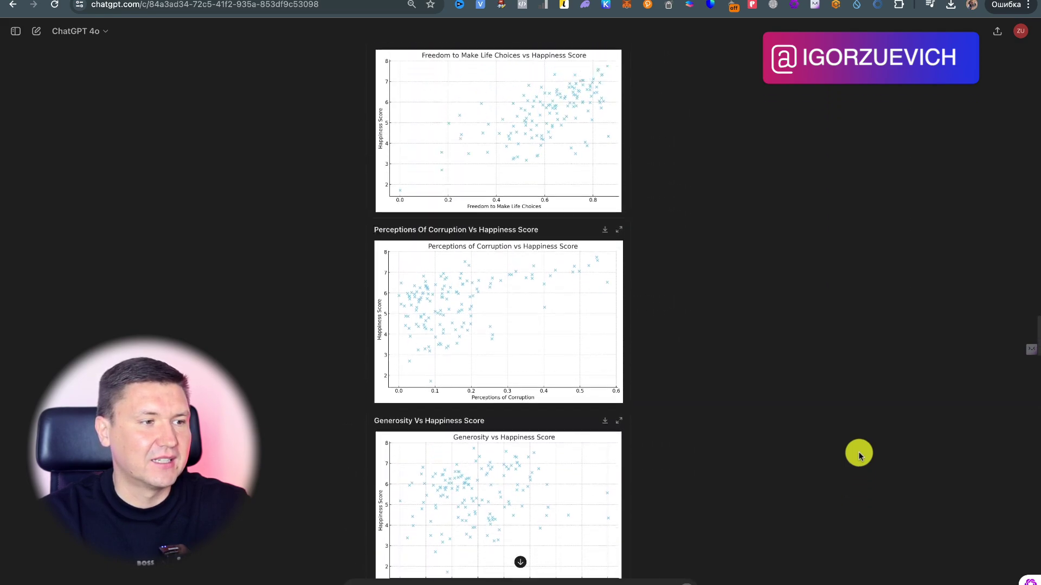
{"action": "scroll", "coordinate": [859, 456], "scroll_direction": "up", "scroll_amount": 1}
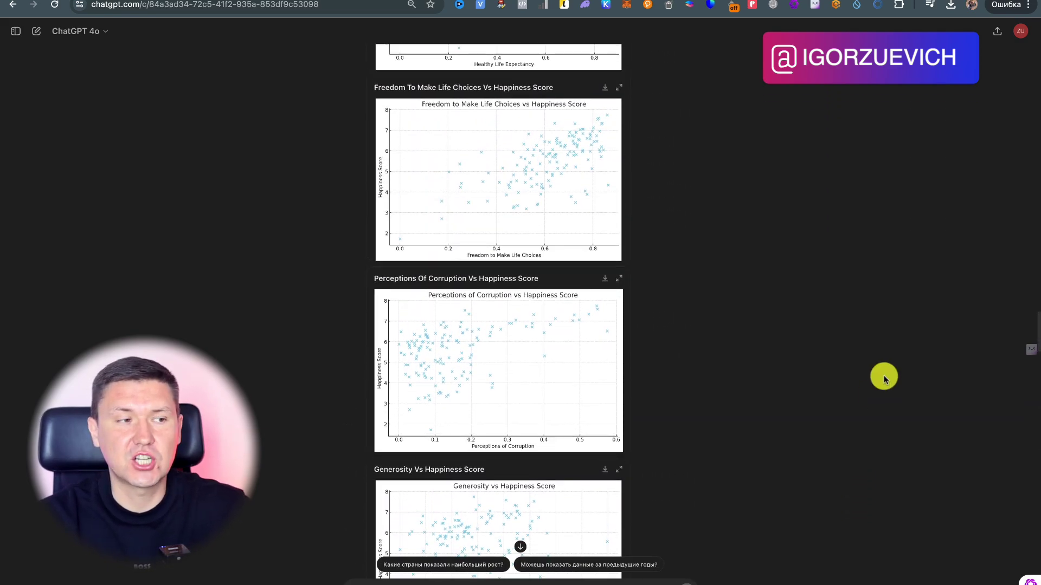
{"action": "scroll", "coordinate": [884, 378], "scroll_direction": "up", "scroll_amount": 10}
{"action": "scroll", "coordinate": [883, 378], "scroll_direction": "up", "scroll_amount": 3}
{"action": "scroll", "coordinate": [883, 378], "scroll_direction": "down", "scroll_amount": 8}
{"action": "scroll", "coordinate": [884, 378], "scroll_direction": "down", "scroll_amount": 10}
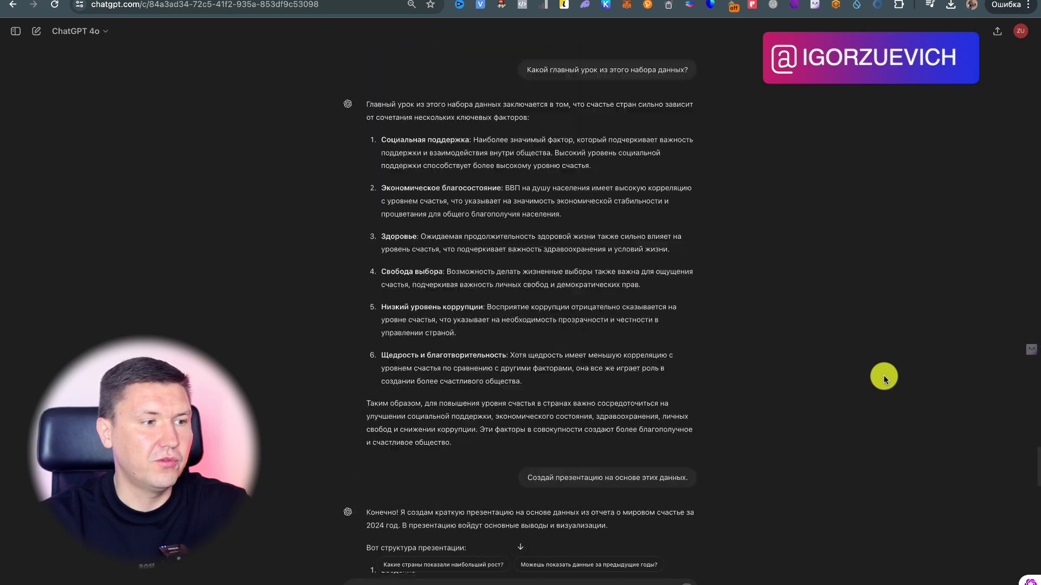
{"action": "scroll", "coordinate": [883, 375], "scroll_direction": "down", "scroll_amount": 10}
{"action": "scroll", "coordinate": [754, 401], "scroll_direction": "up", "scroll_amount": 1}
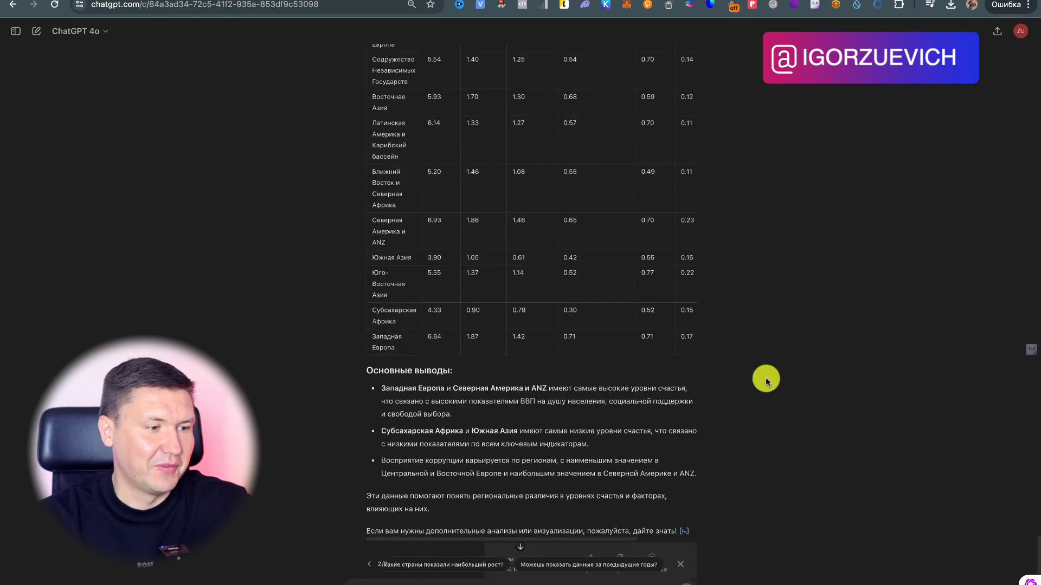
{"action": "scroll", "coordinate": [765, 369], "scroll_direction": "up", "scroll_amount": 8}
{"action": "scroll", "coordinate": [765, 352], "scroll_direction": "up", "scroll_amount": 1}
{"action": "scroll", "coordinate": [669, 287], "scroll_direction": "down", "scroll_amount": 10}
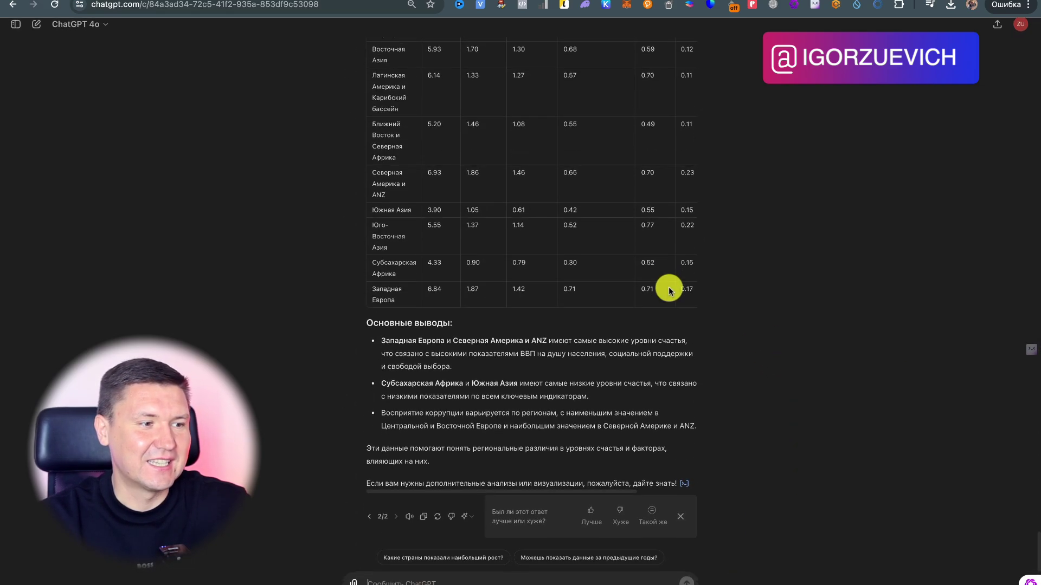
{"action": "scroll", "coordinate": [668, 290], "scroll_direction": "up", "scroll_amount": 1}
{"action": "scroll", "coordinate": [627, 139], "scroll_direction": "up", "scroll_amount": 4}
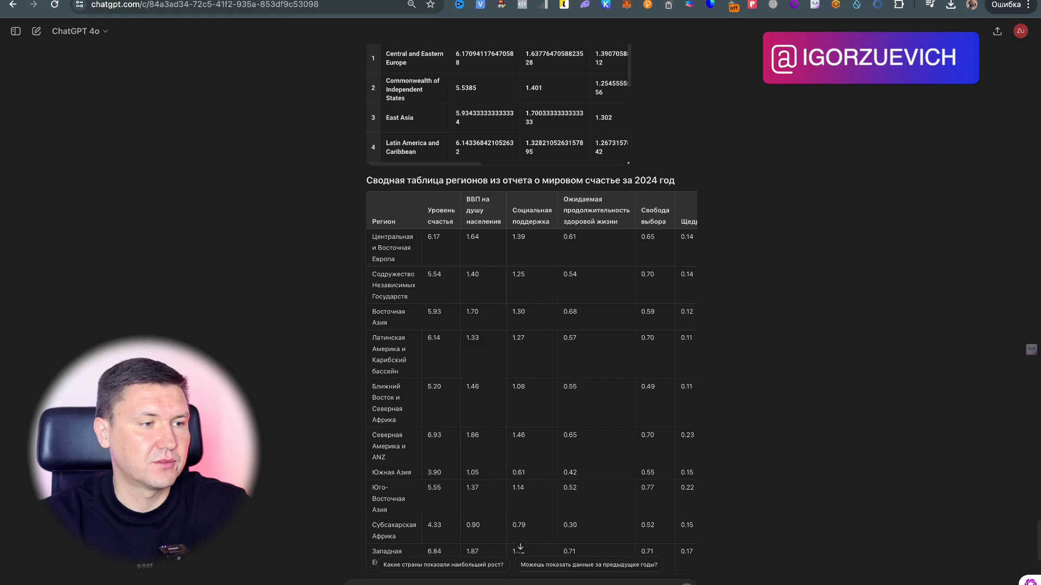
{"action": "left_click", "coordinate": [353, 583]}
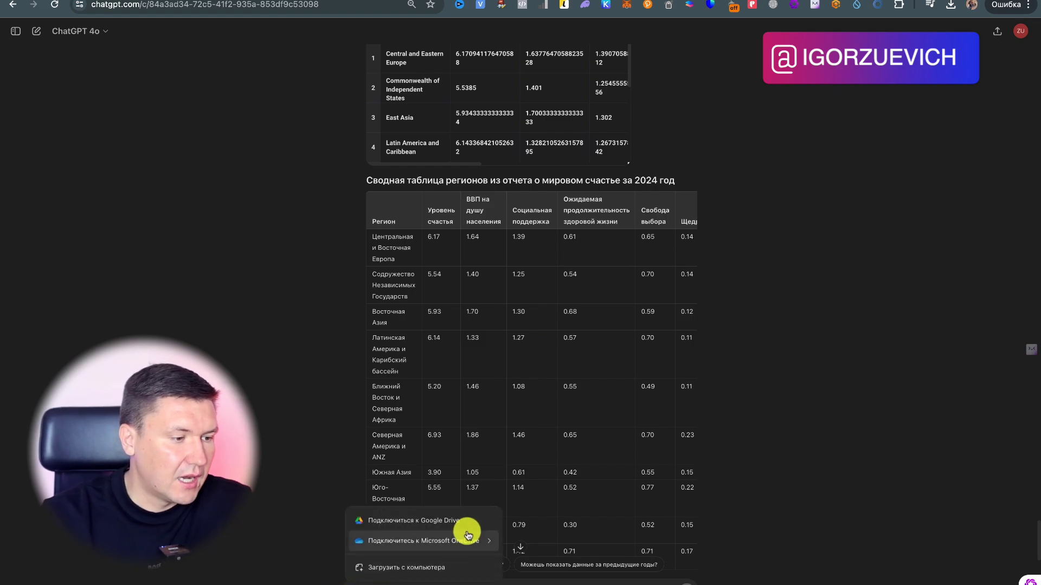
{"action": "left_click", "coordinate": [858, 350]}
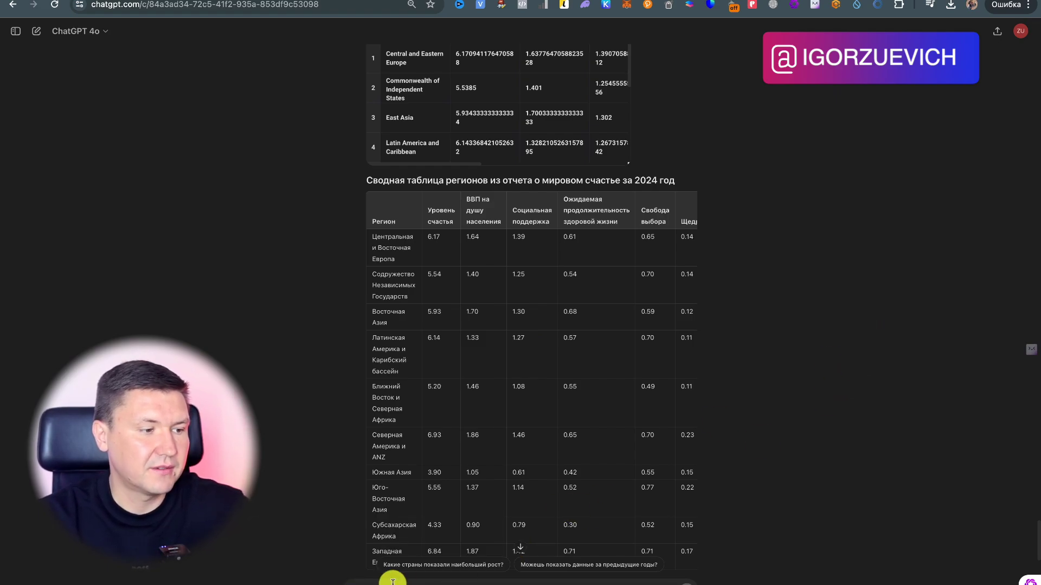
{"action": "left_click", "coordinate": [353, 584]}
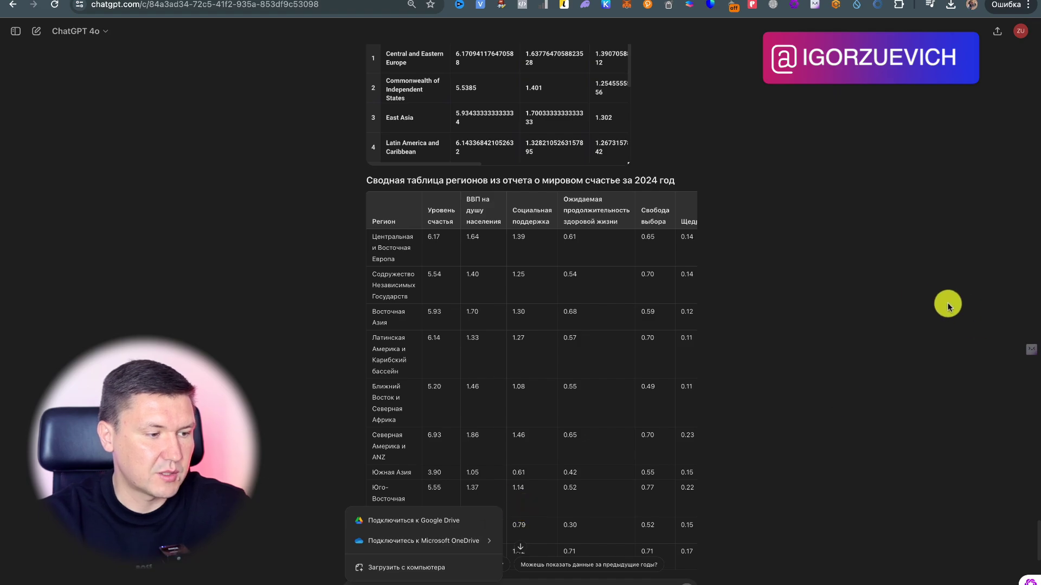
{"action": "left_click", "coordinate": [864, 301]}
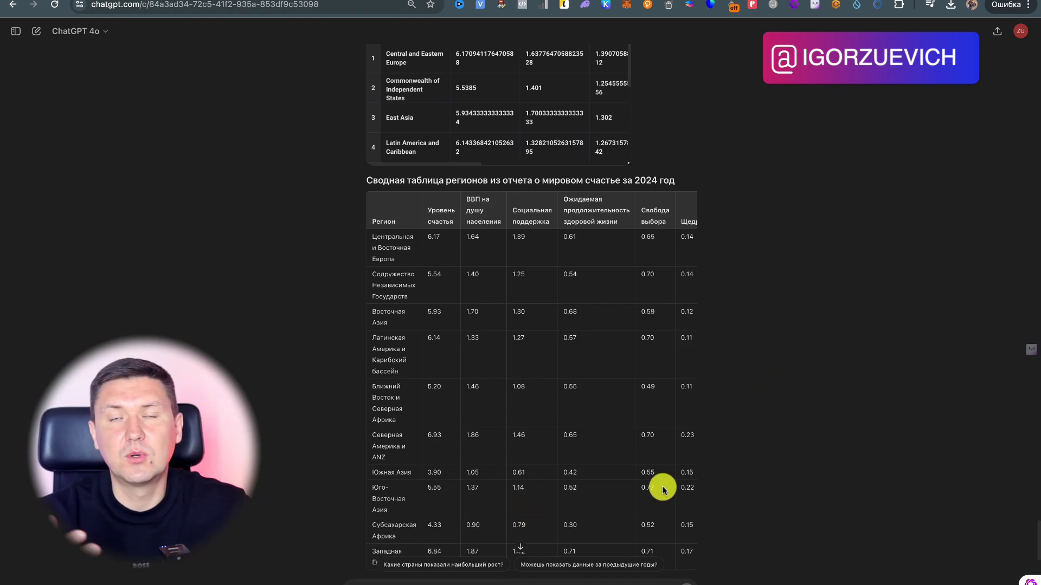
{"action": "scroll", "coordinate": [662, 488], "scroll_direction": "up", "scroll_amount": 1}
{"action": "scroll", "coordinate": [662, 488], "scroll_direction": "up", "scroll_amount": 5}
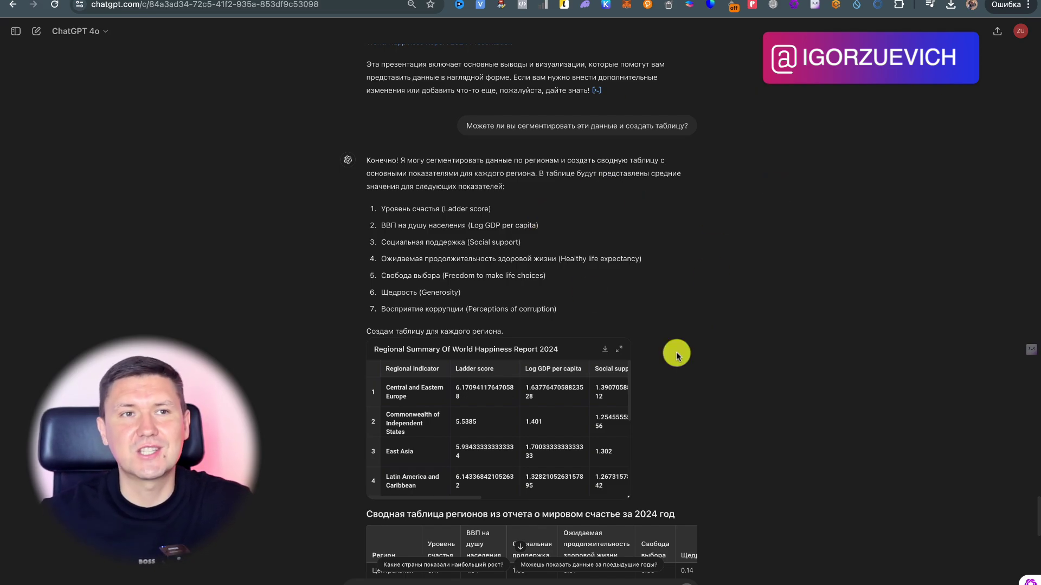
{"action": "scroll", "coordinate": [753, 193], "scroll_direction": "up", "scroll_amount": 1}
{"action": "scroll", "coordinate": [753, 193], "scroll_direction": "down", "scroll_amount": 5}
{"action": "scroll", "coordinate": [754, 193], "scroll_direction": "down", "scroll_amount": 5}
{"action": "scroll", "coordinate": [754, 193], "scroll_direction": "up", "scroll_amount": 10}
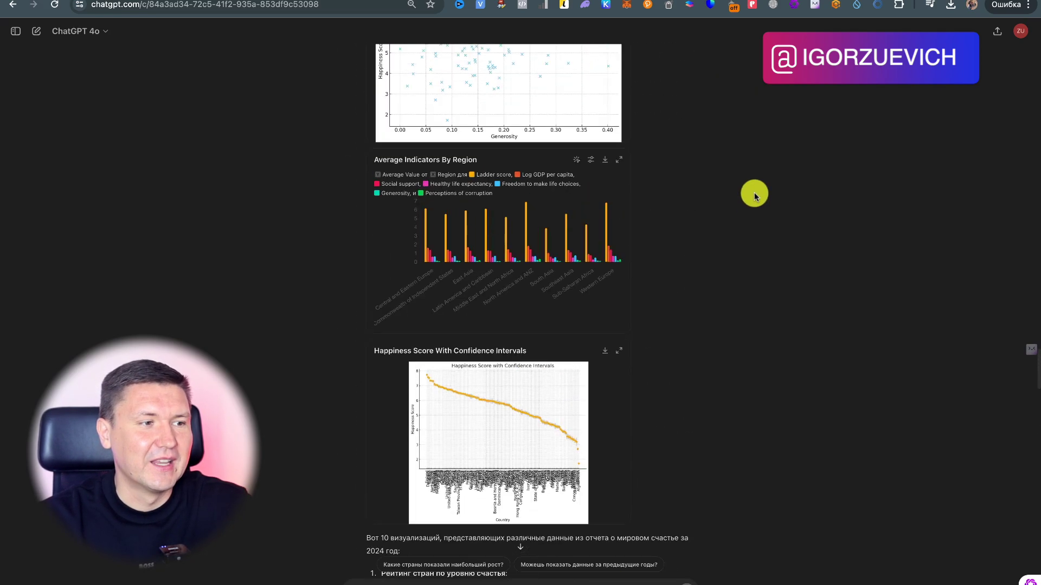
{"action": "scroll", "coordinate": [754, 193], "scroll_direction": "up", "scroll_amount": 10}
{"action": "scroll", "coordinate": [753, 193], "scroll_direction": "up", "scroll_amount": 10}
{"action": "scroll", "coordinate": [753, 195], "scroll_direction": "up", "scroll_amount": 1}
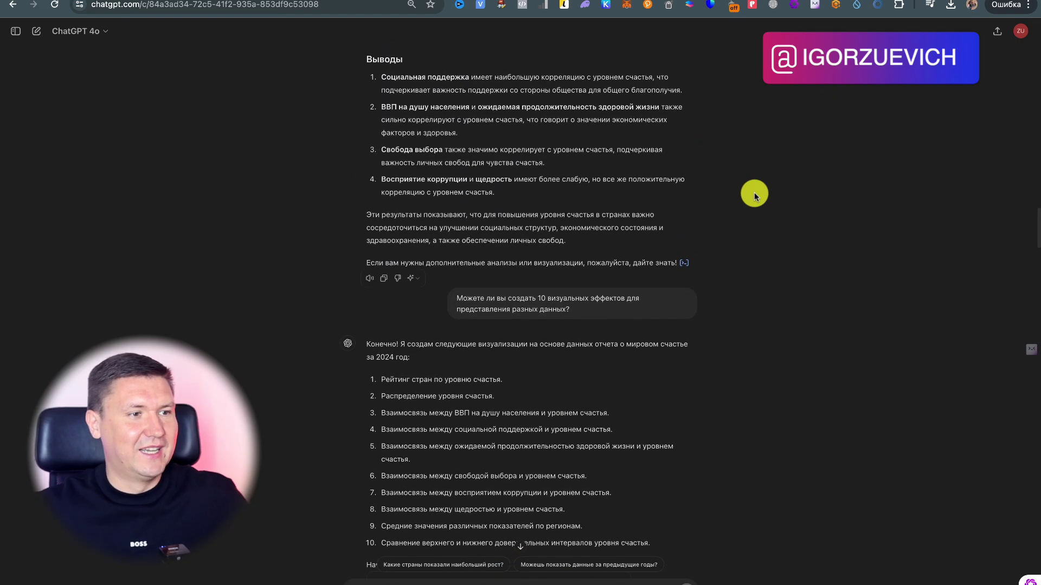